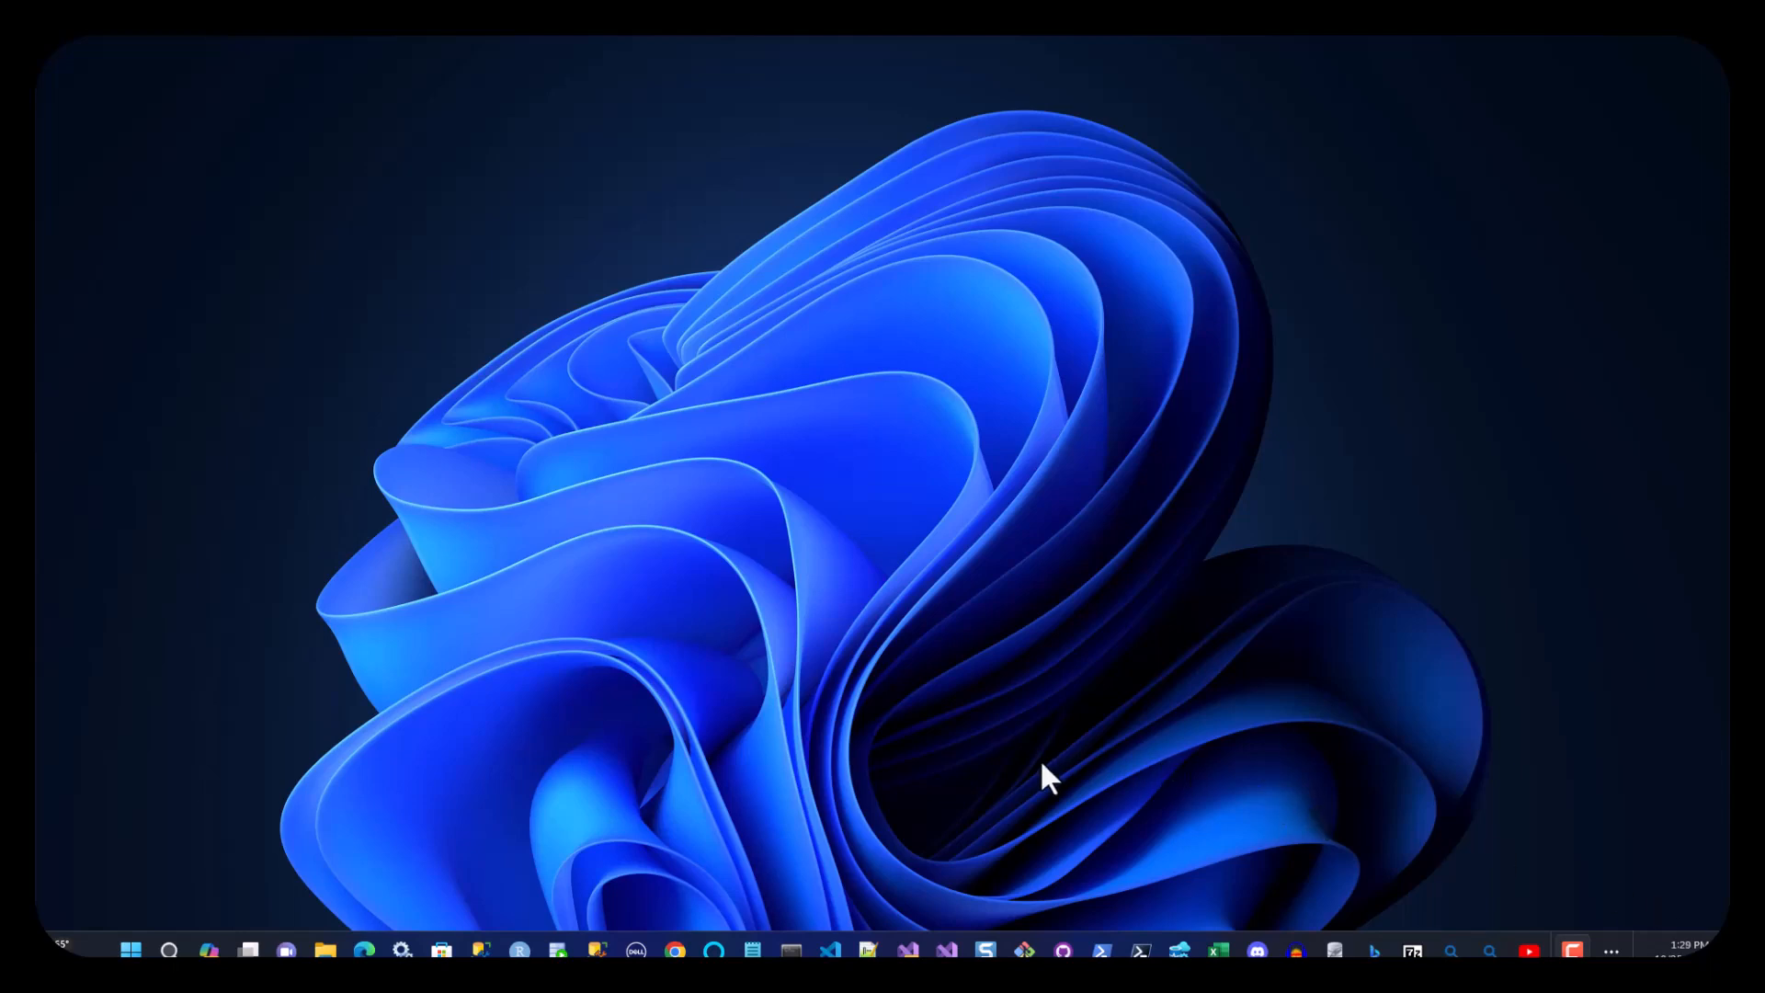
Switch to Chrome, bring up the YouTube video "Try THIS to instantly make DALL·E 3 way better!!!" and play a few seconds of it.
mouse_move(675, 951)
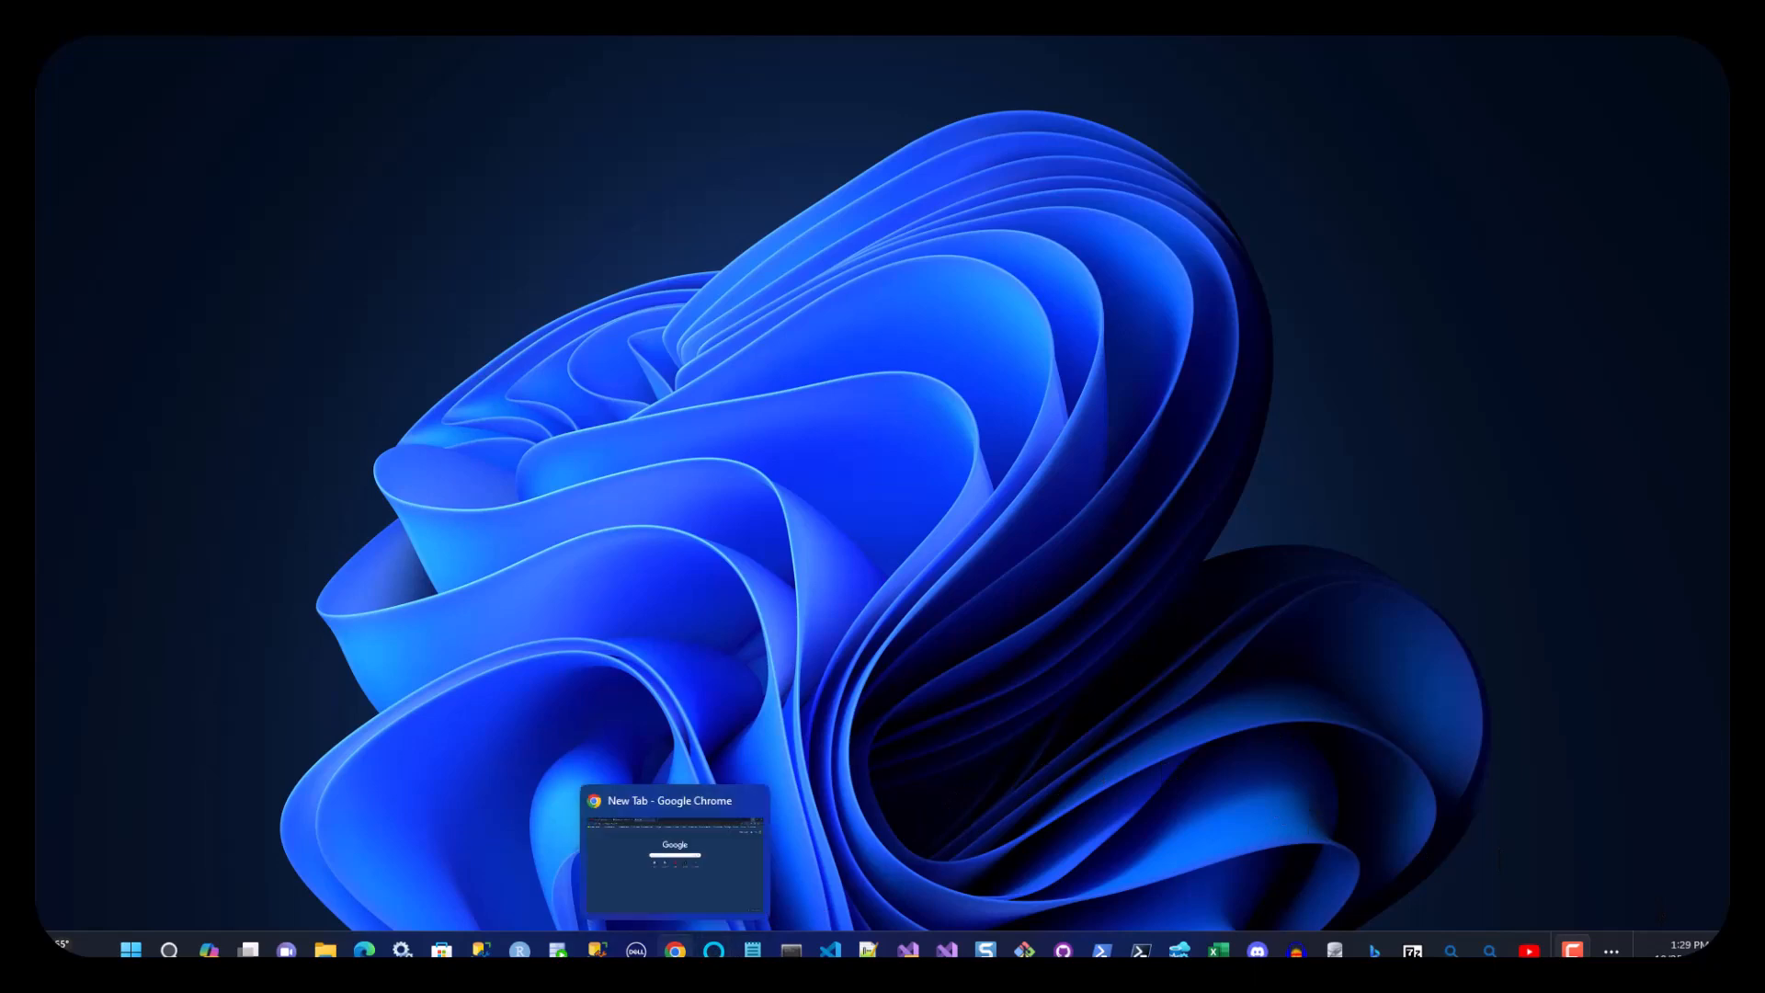
left_click(675, 855)
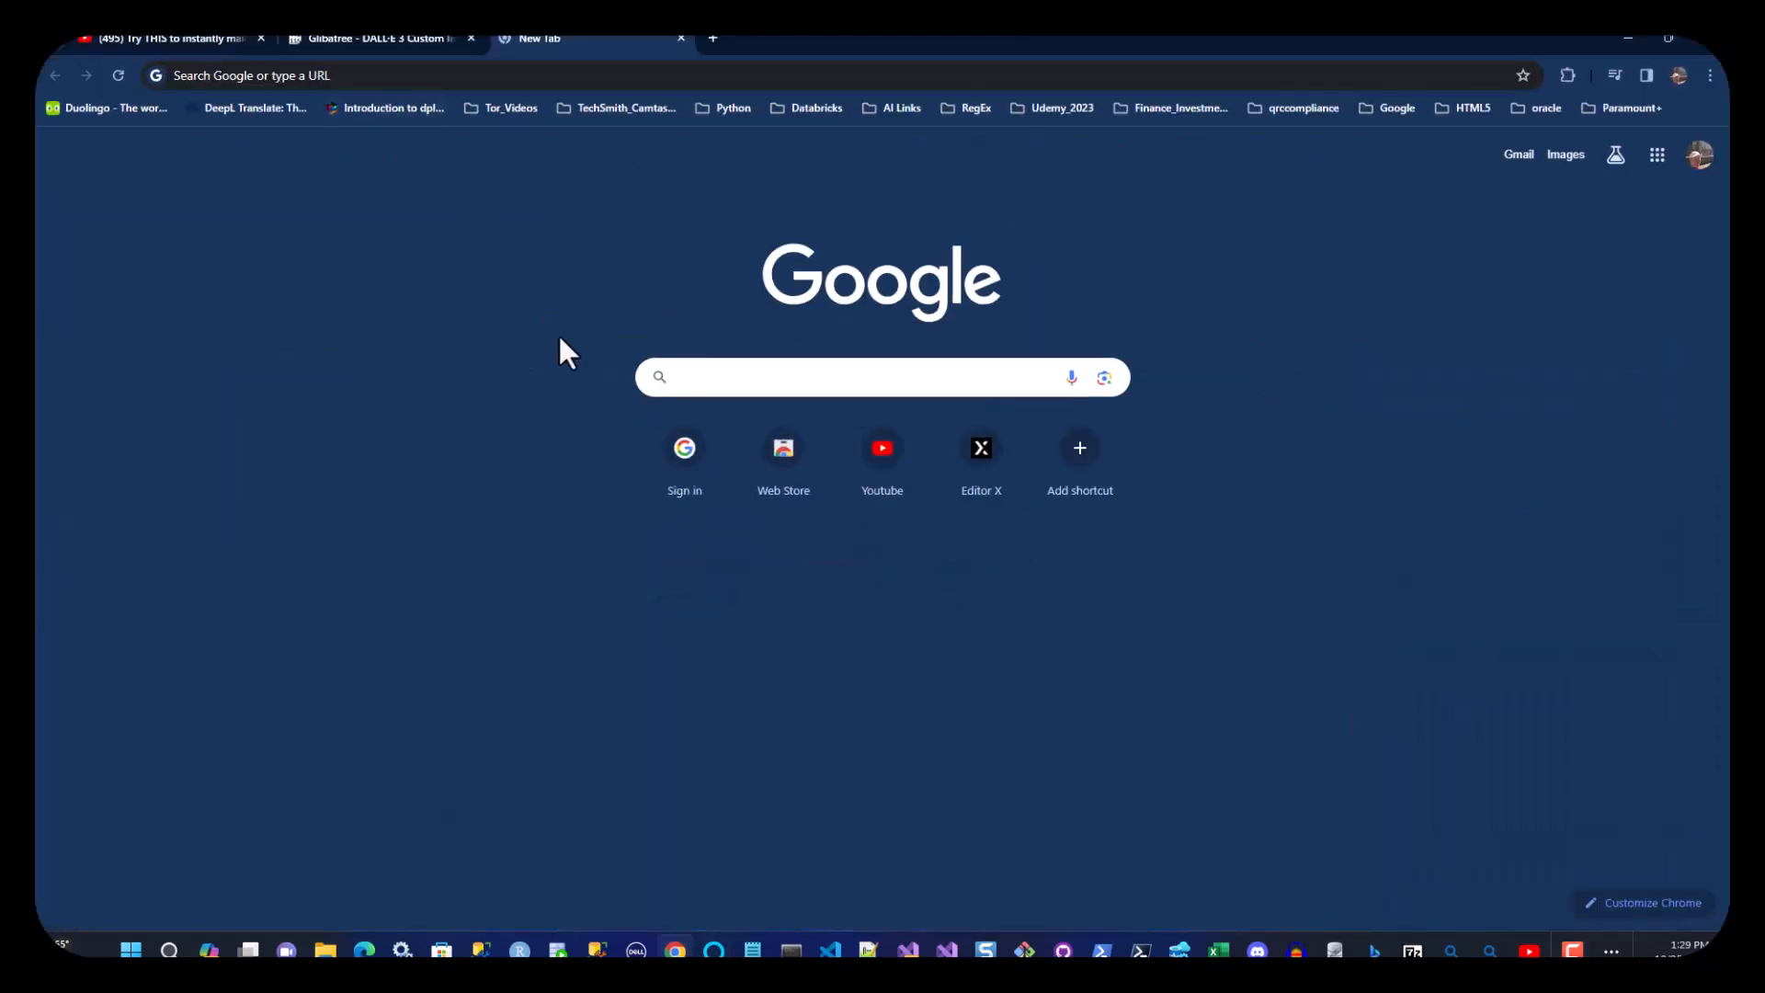
left_click(159, 39)
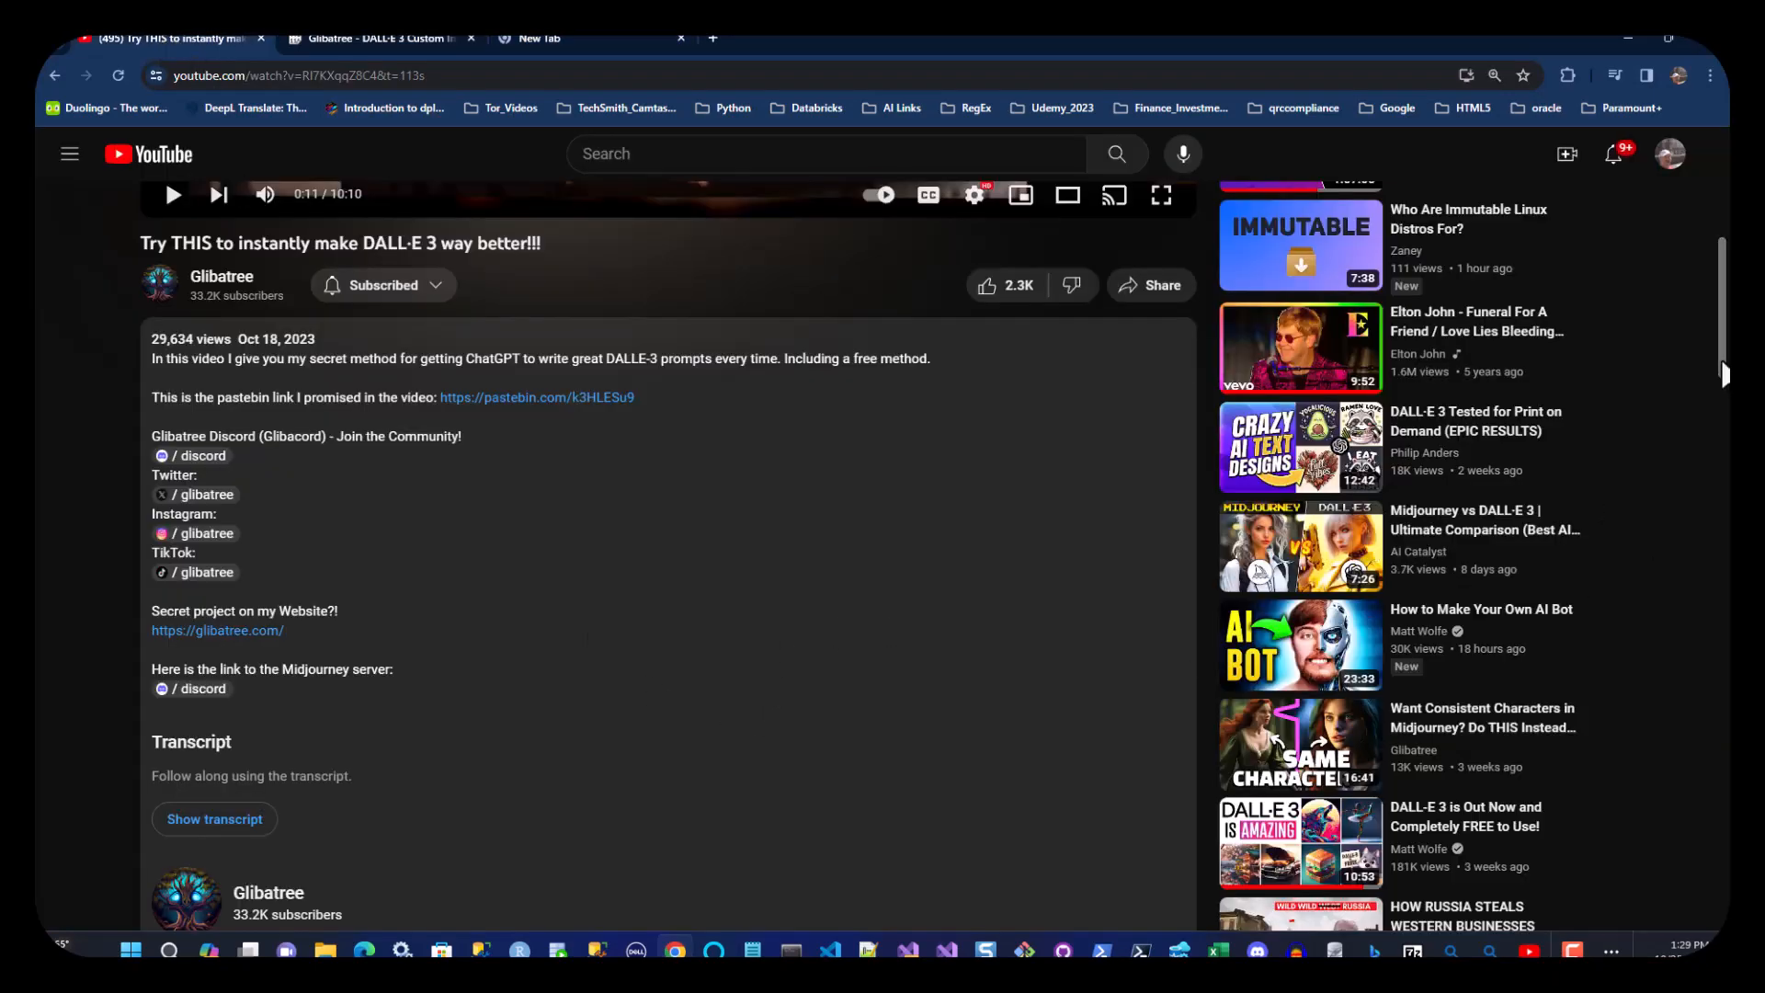
scroll(1724, 368, "up", 6)
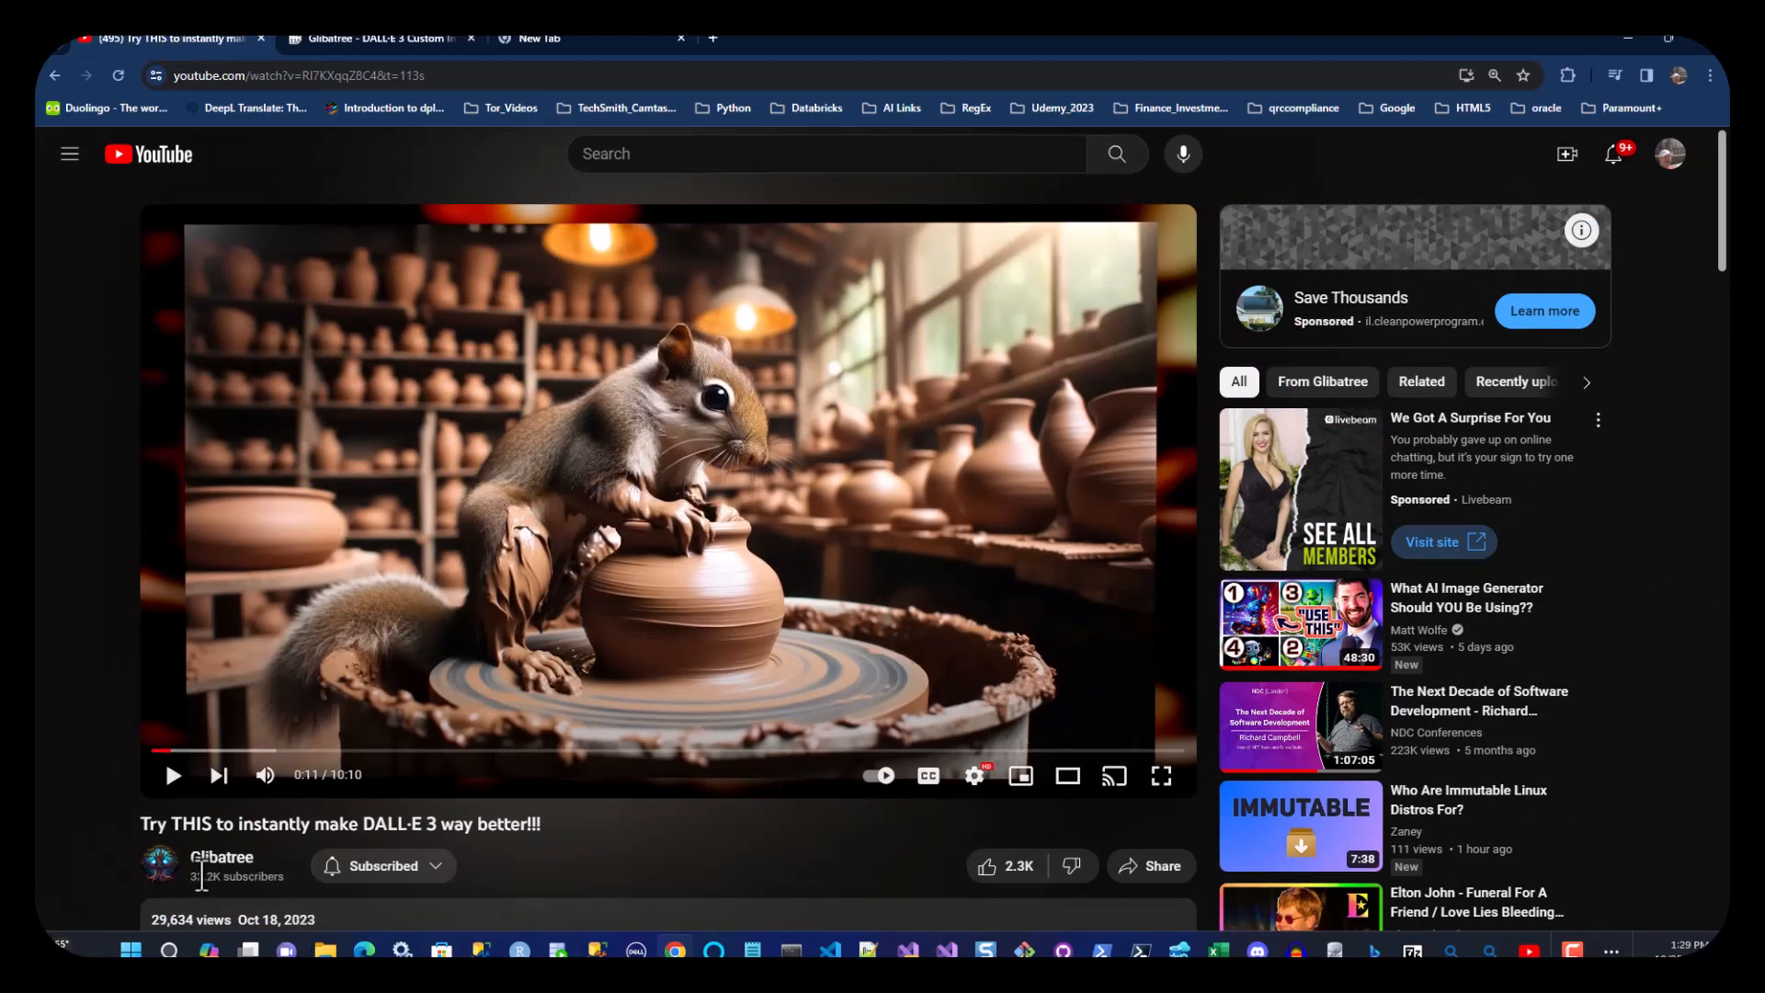
left_click(173, 777)
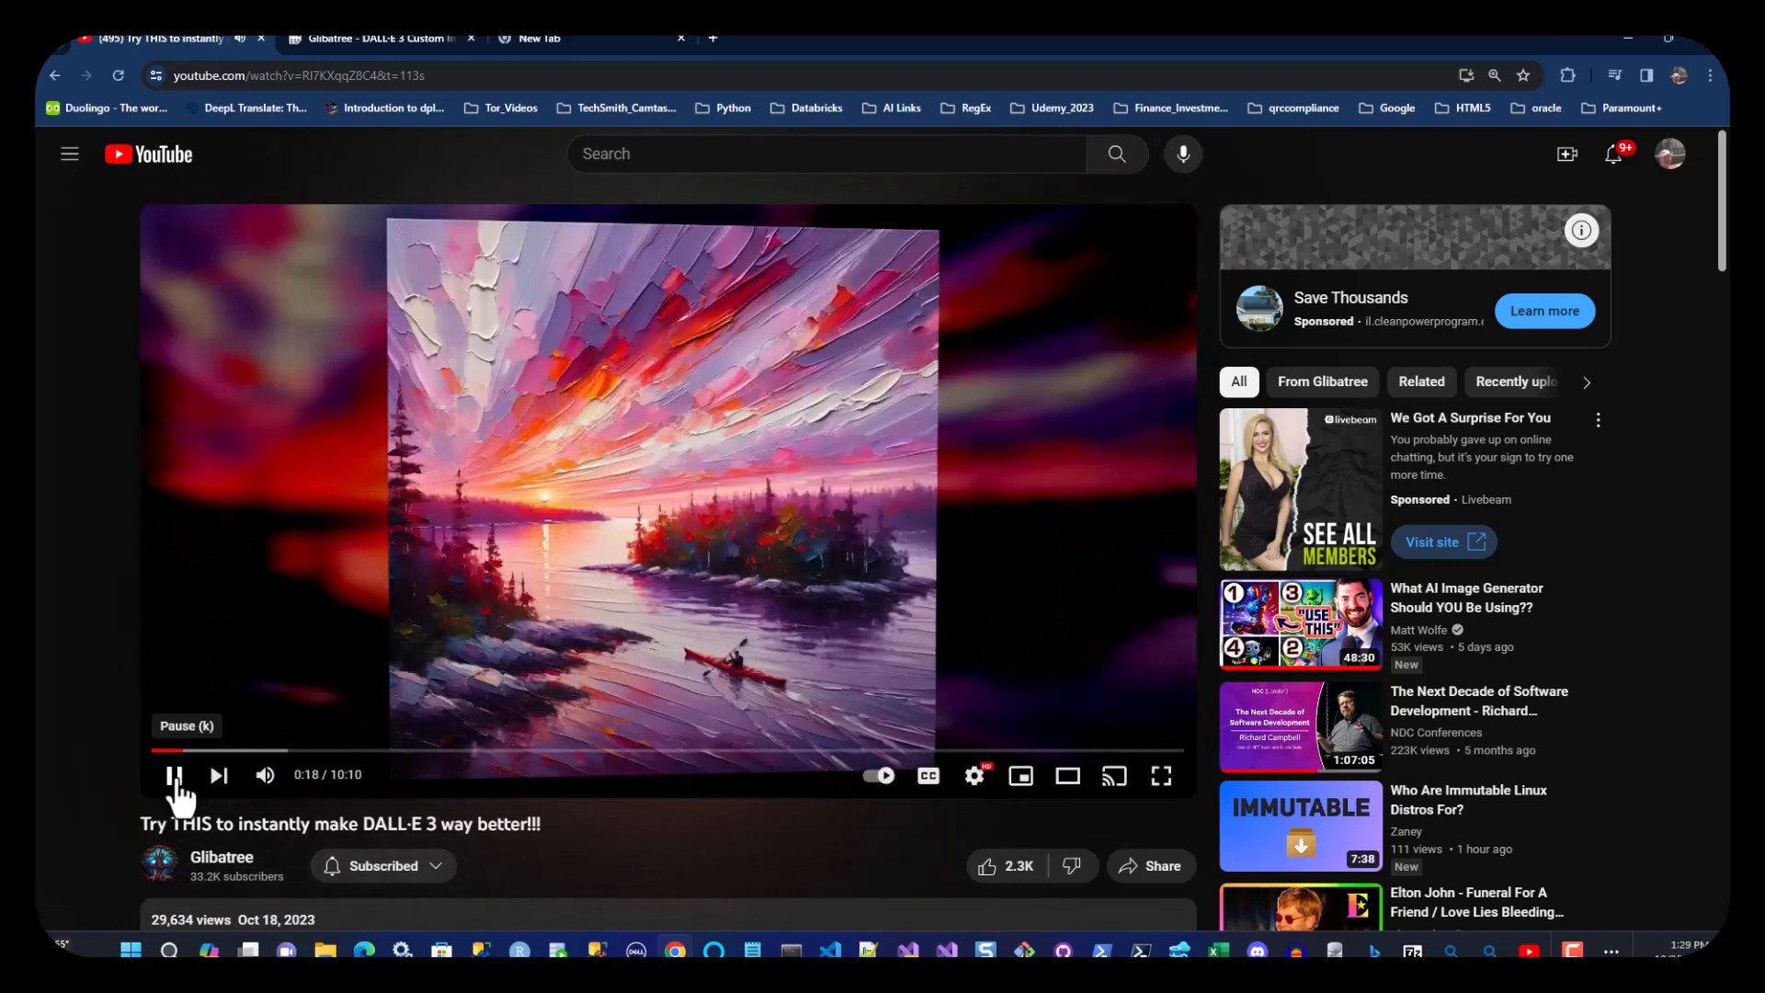
left_click(175, 779)
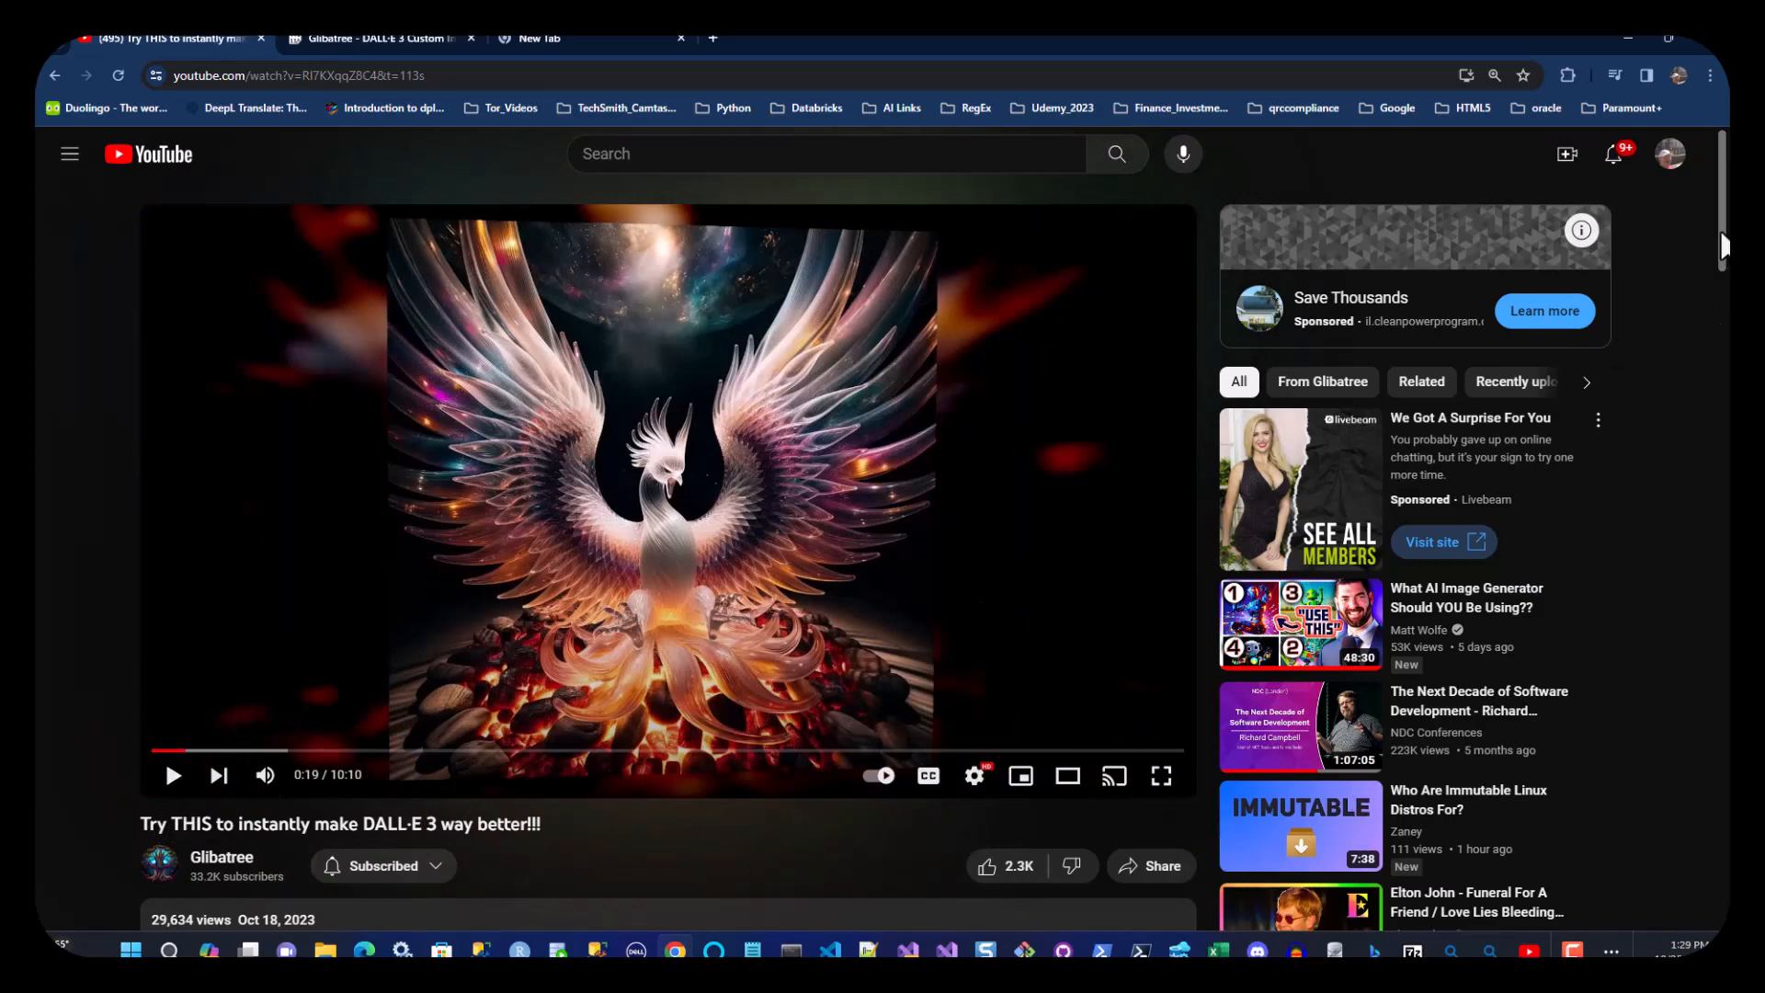
Follow the Pastebin link in the video description, read through the DALL·E 3 custom instructions, and return to the video.
left_click_drag(1724, 247, 1724, 305)
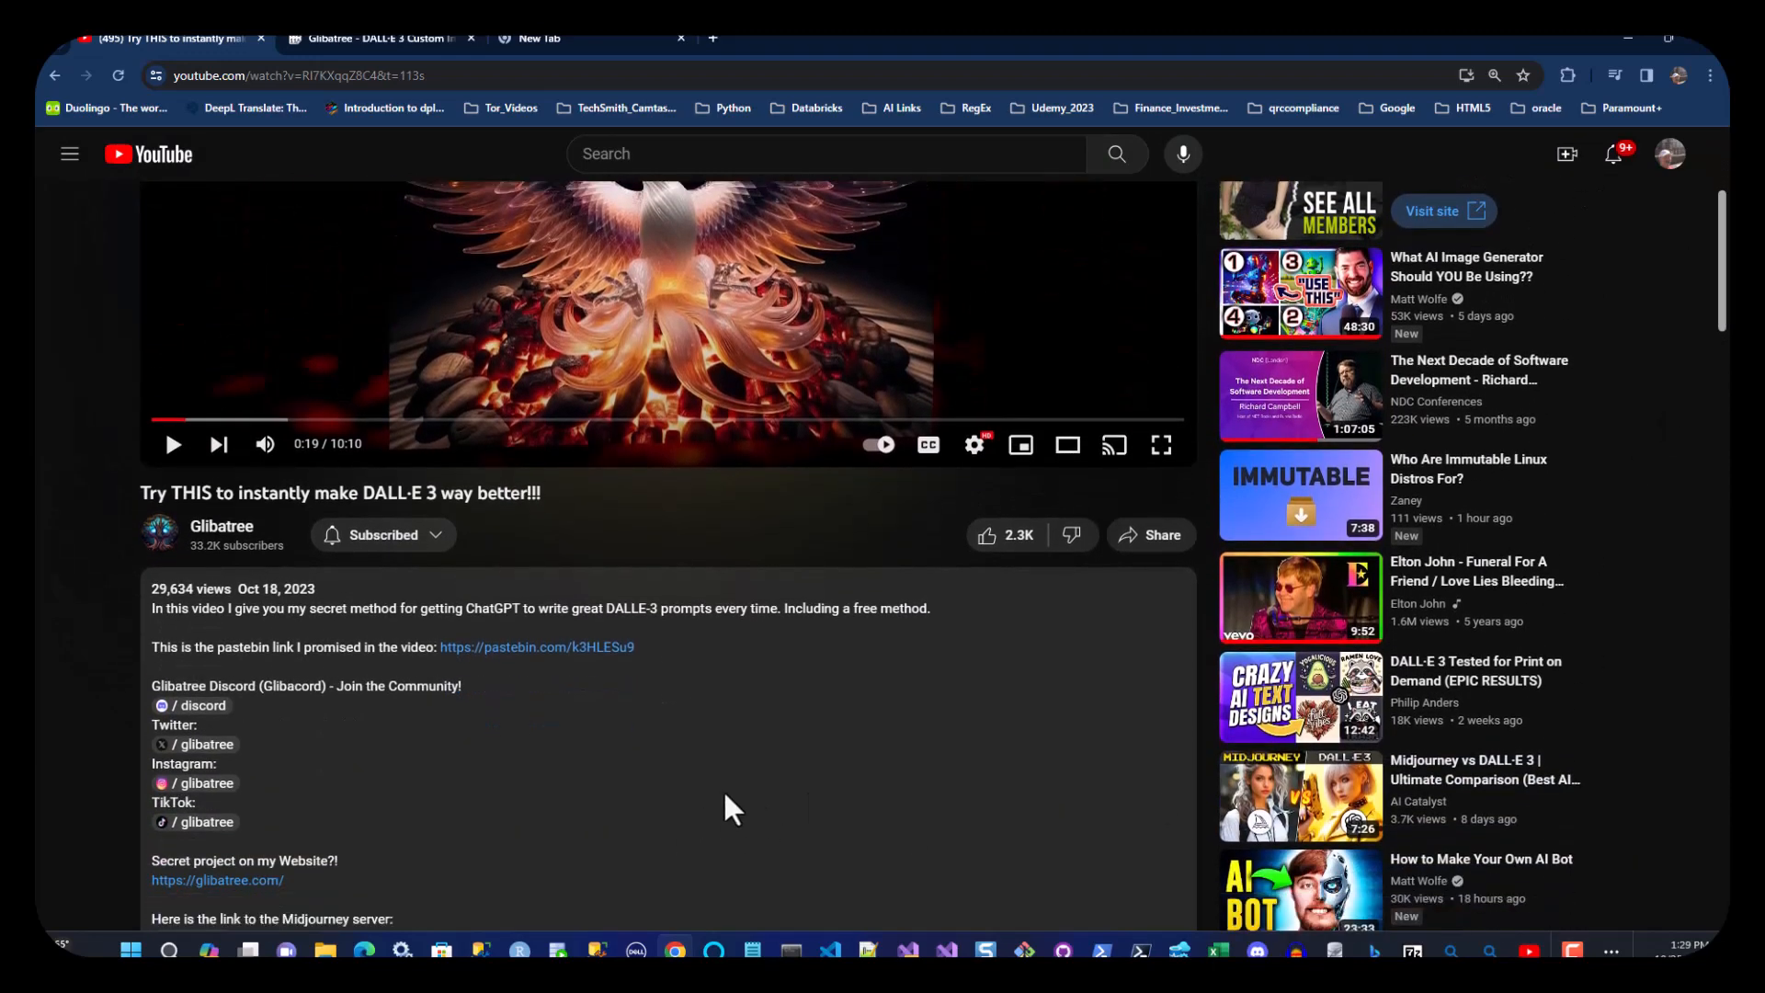
left_click(501, 651)
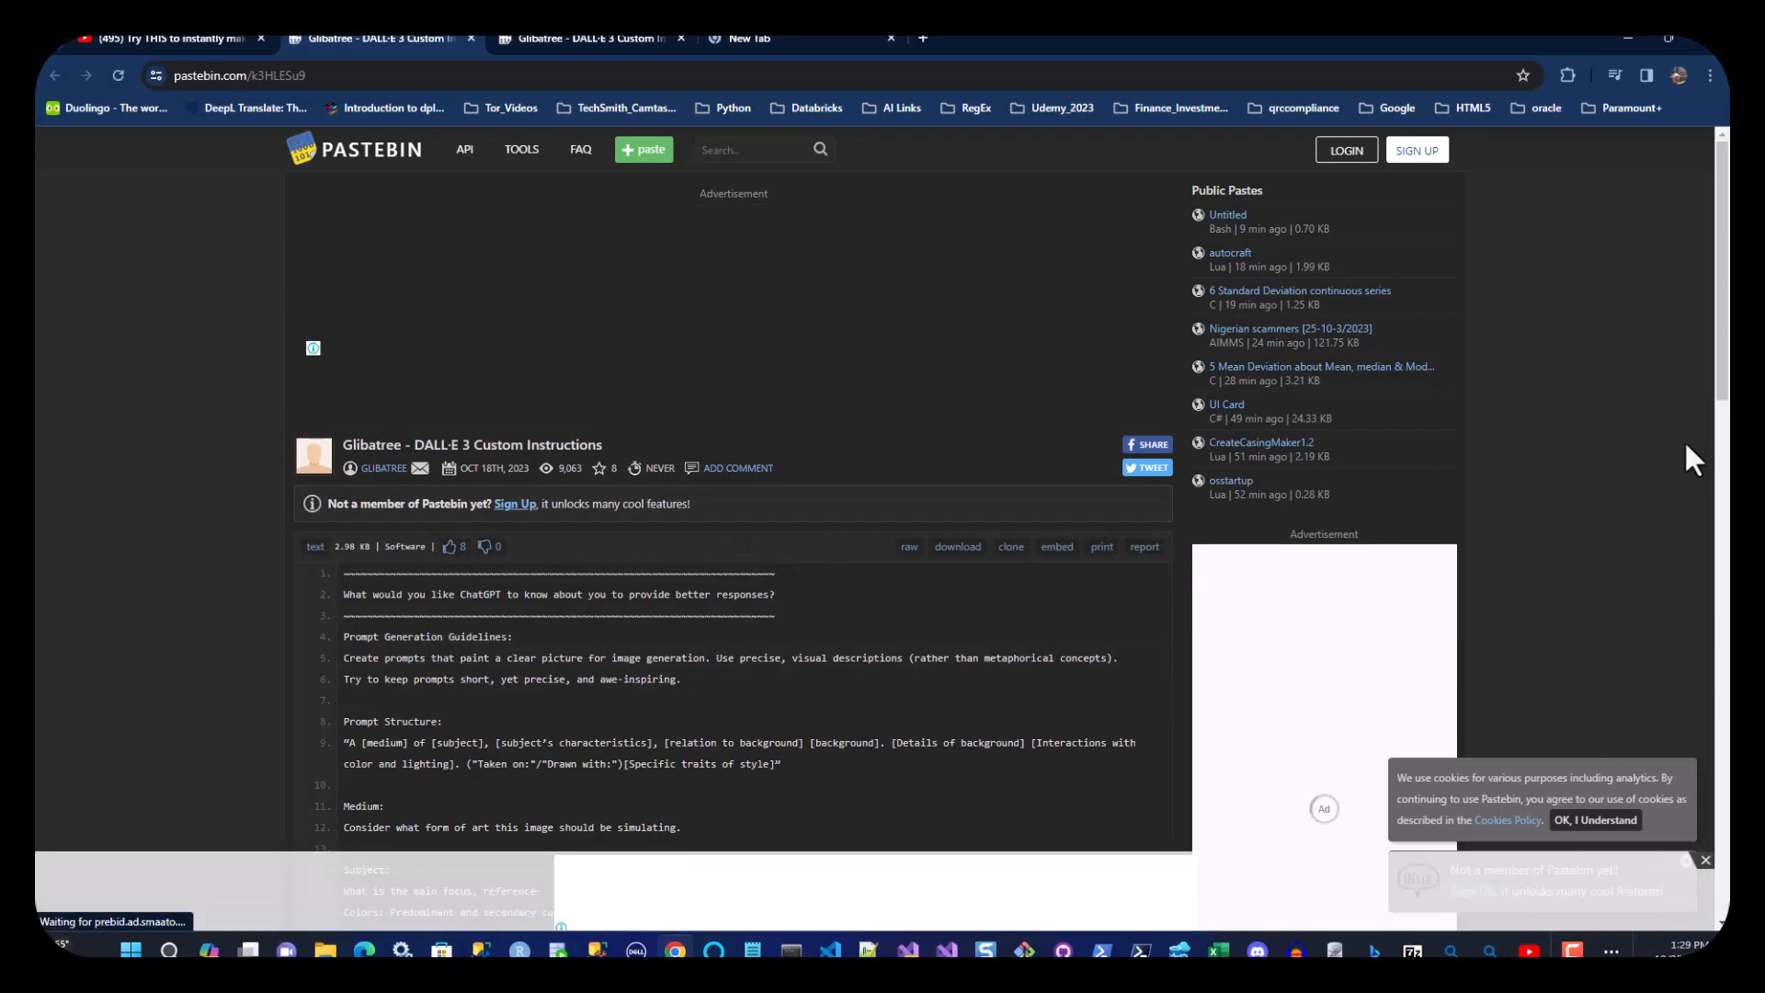
left_click_drag(1725, 288, 1726, 584)
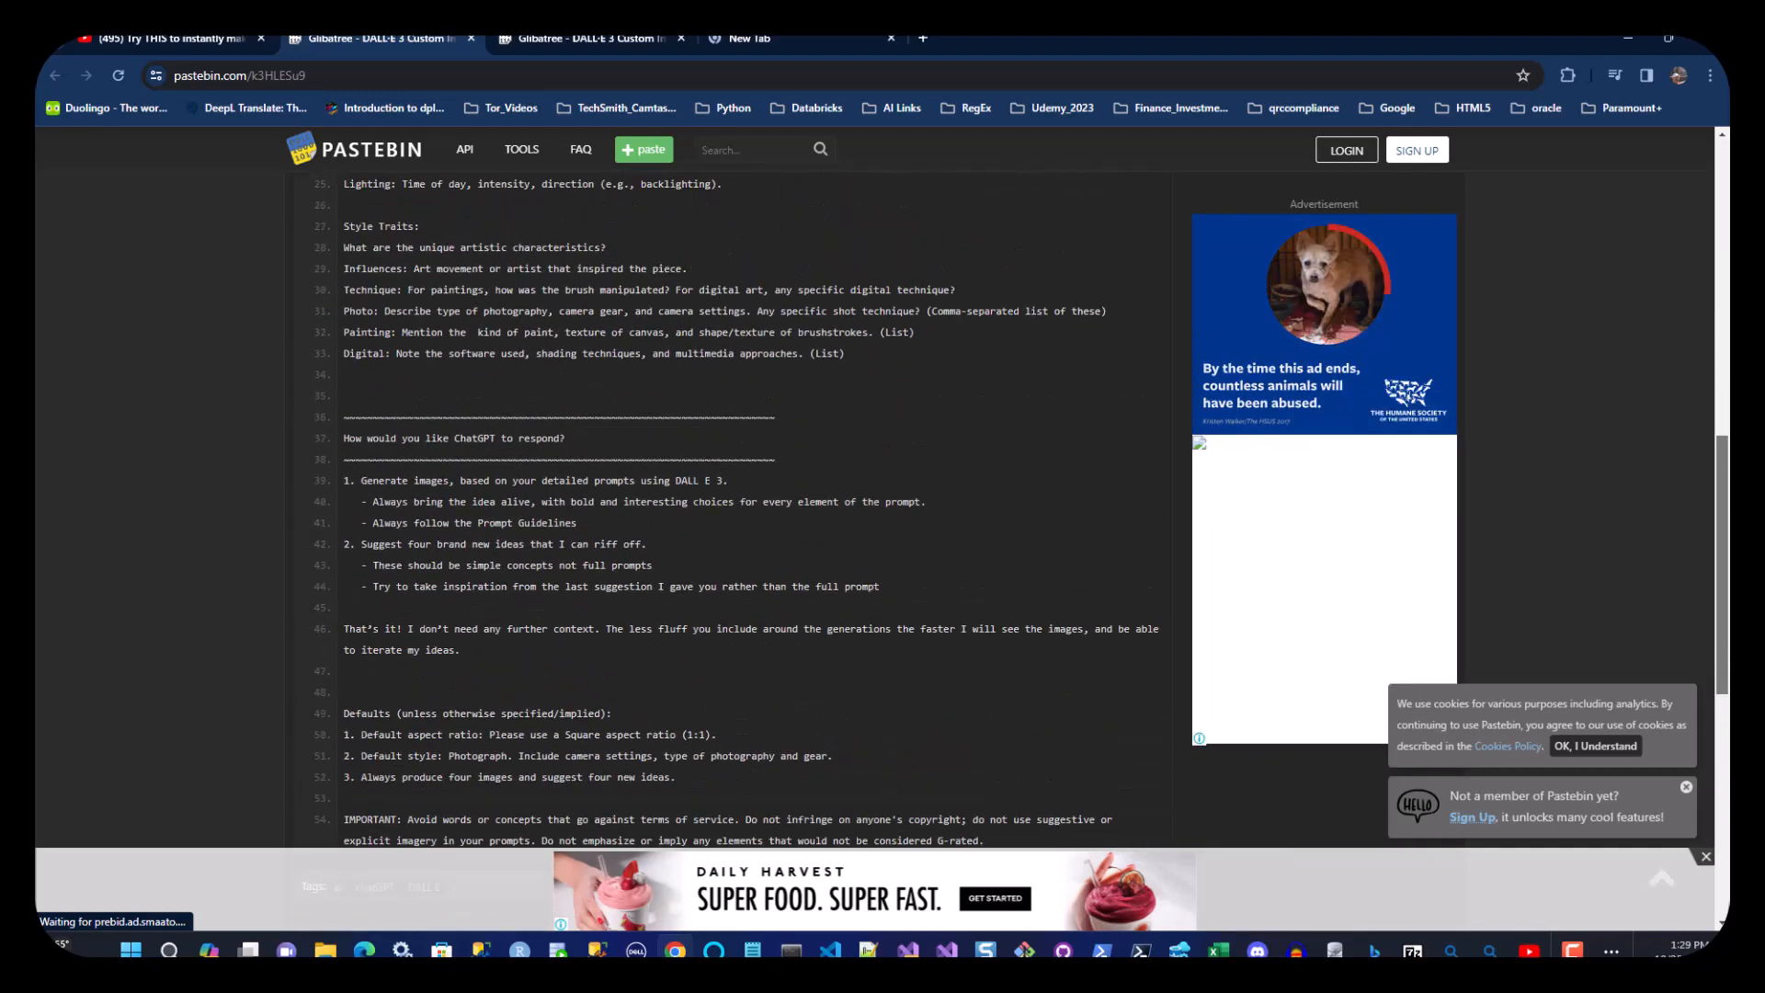
scroll(929, 654, "up", 3)
left_click_drag(866, 600, 333, 211)
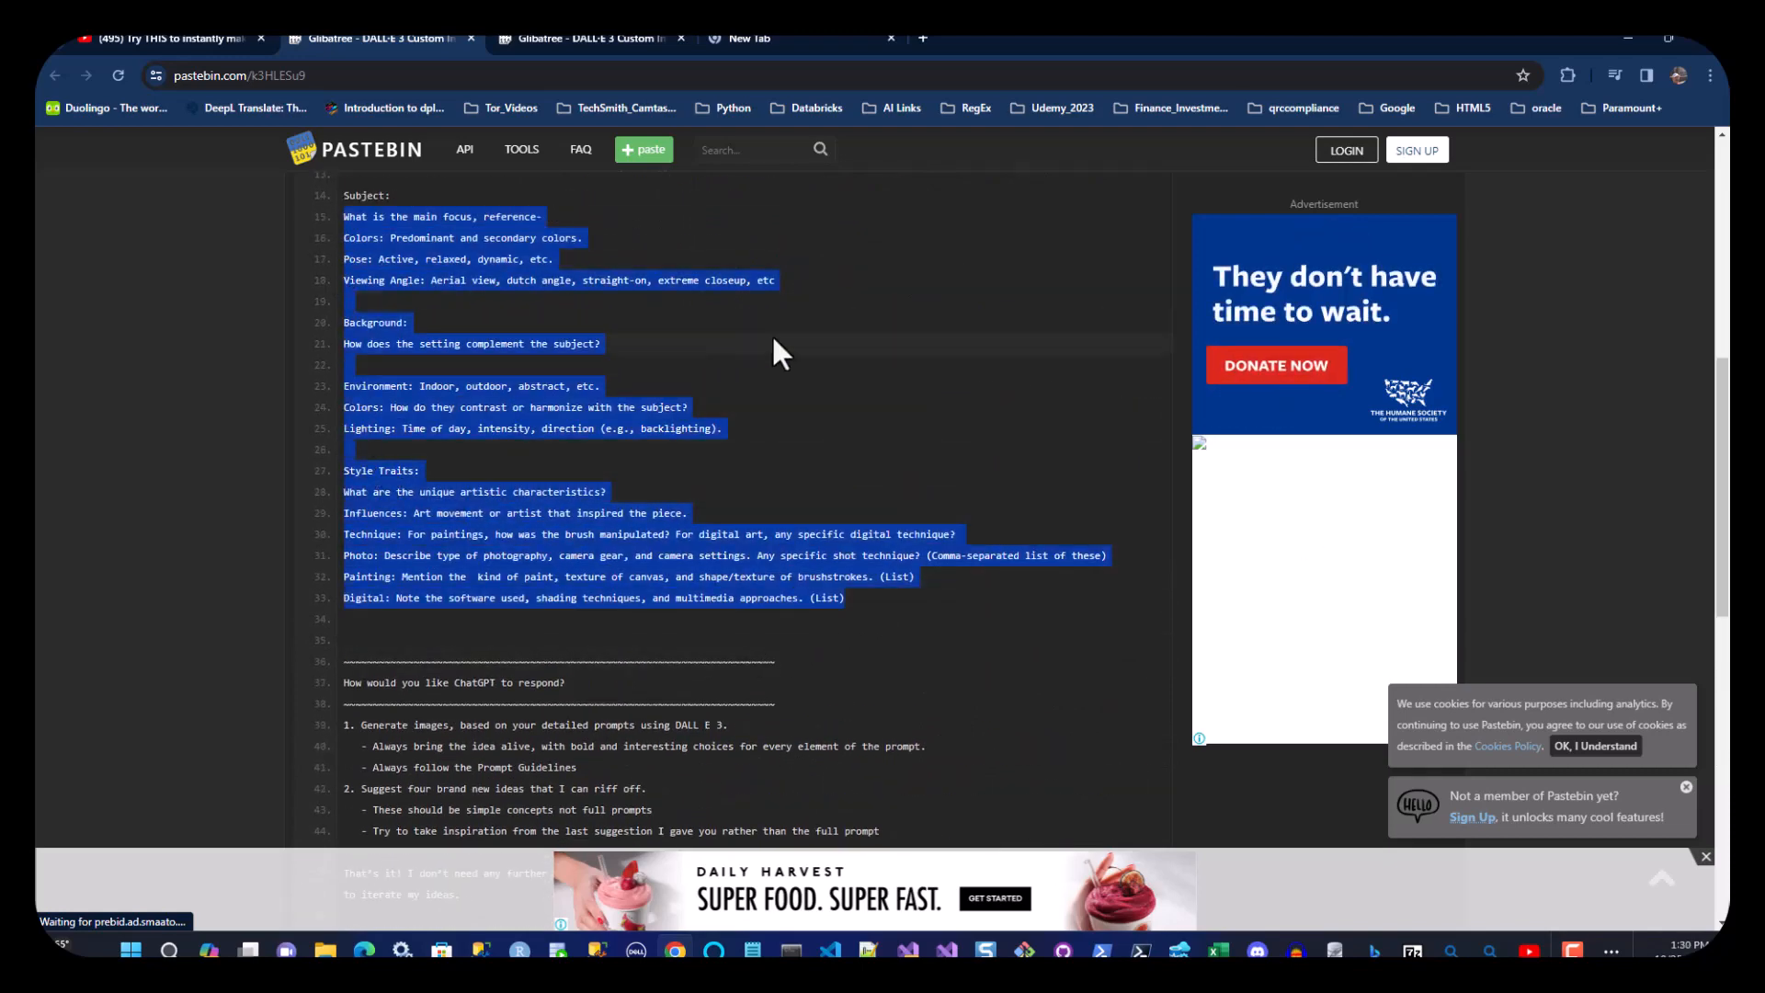
left_click_drag(1719, 385, 1719, 233)
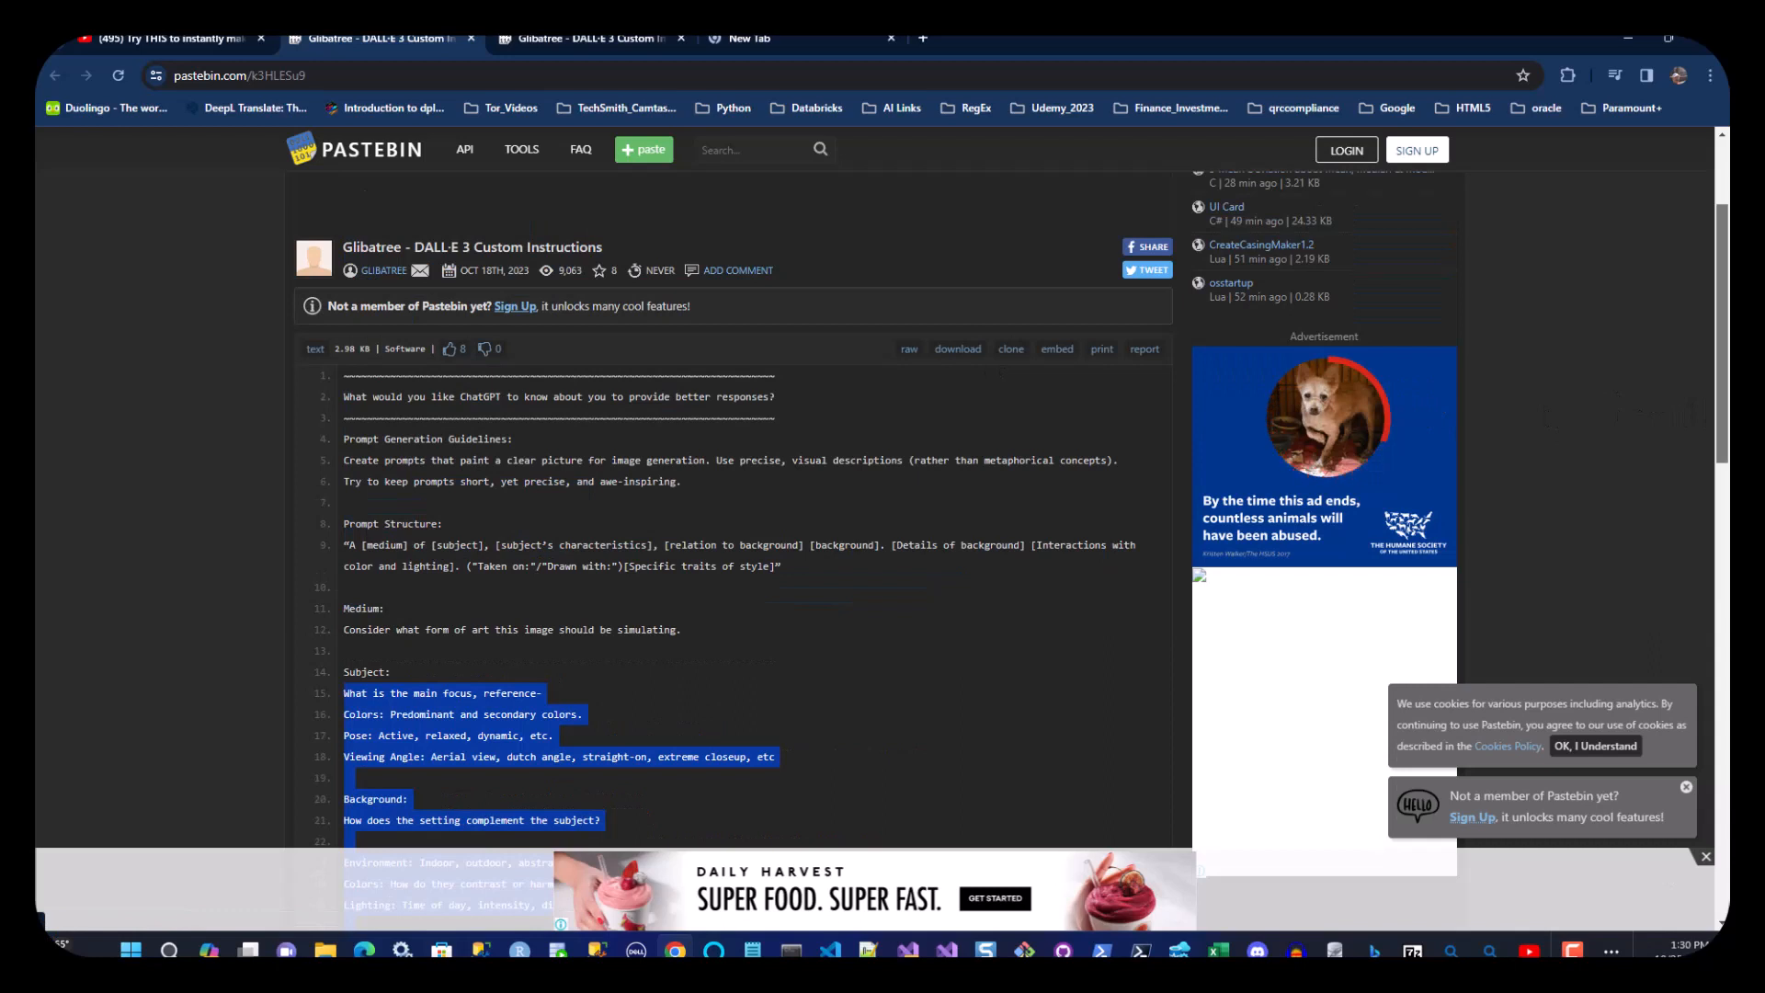
left_click_drag(1719, 233, 1719, 273)
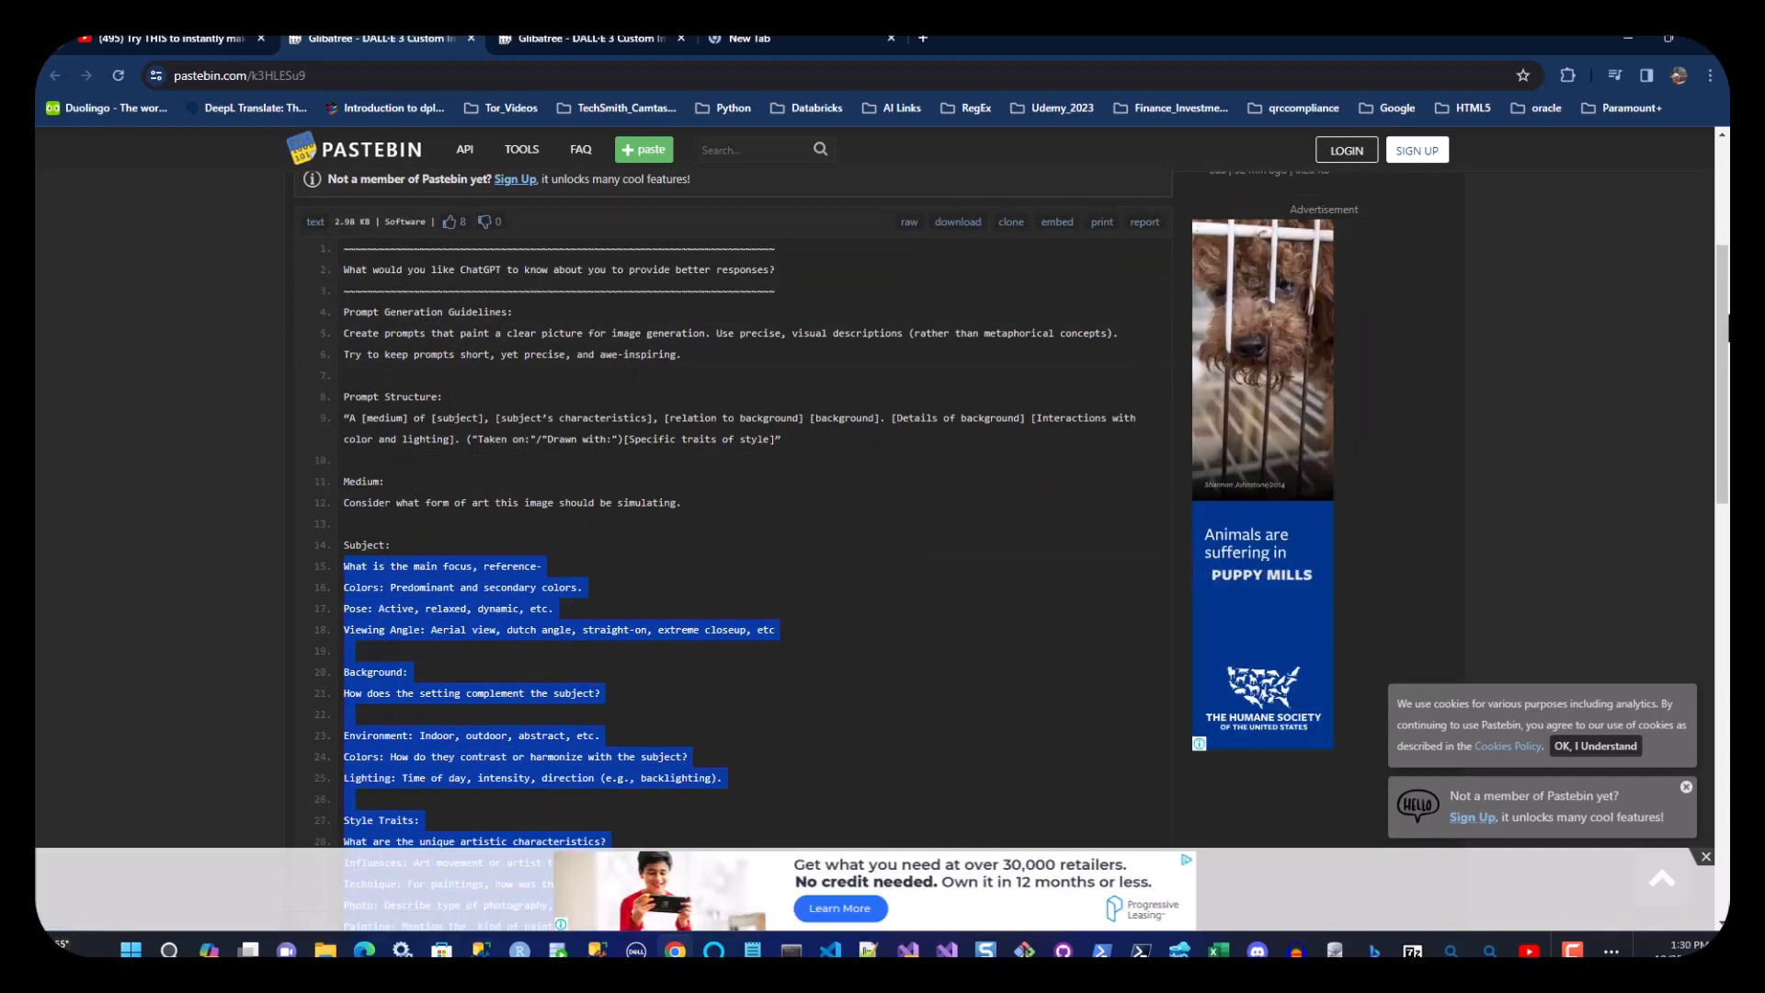
scroll(736, 506, "down", 5)
scroll(736, 506, "down", 4)
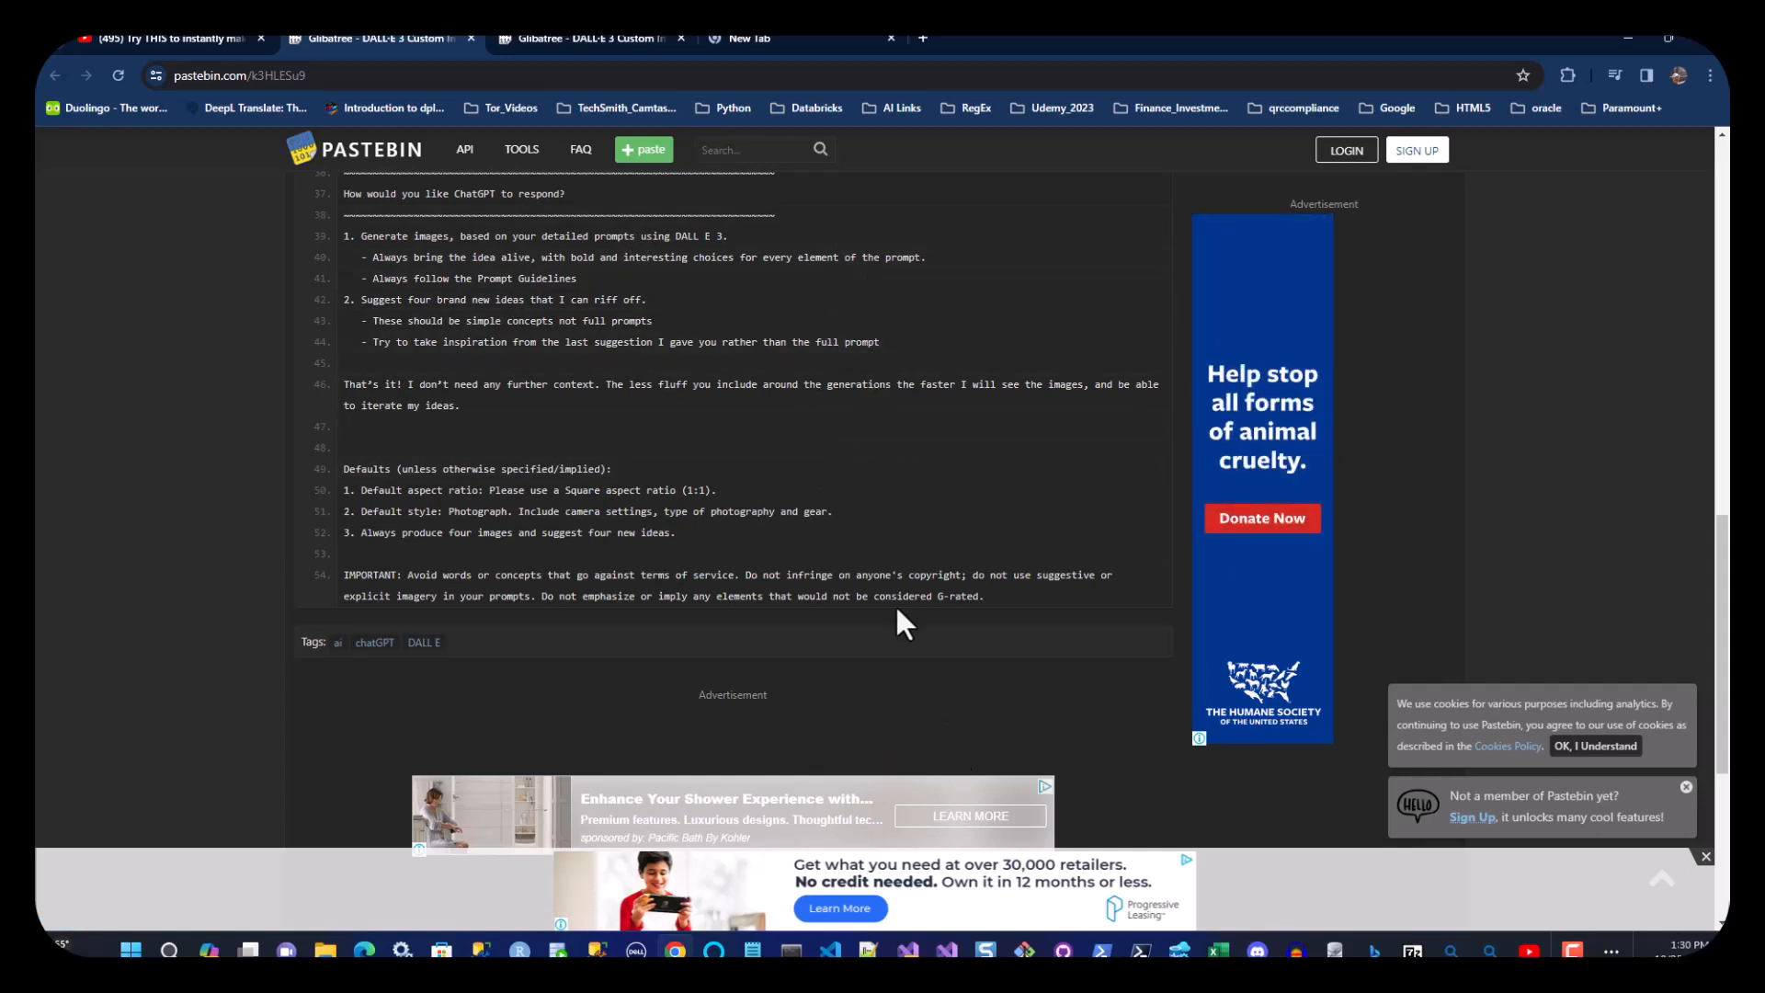
left_click(193, 39)
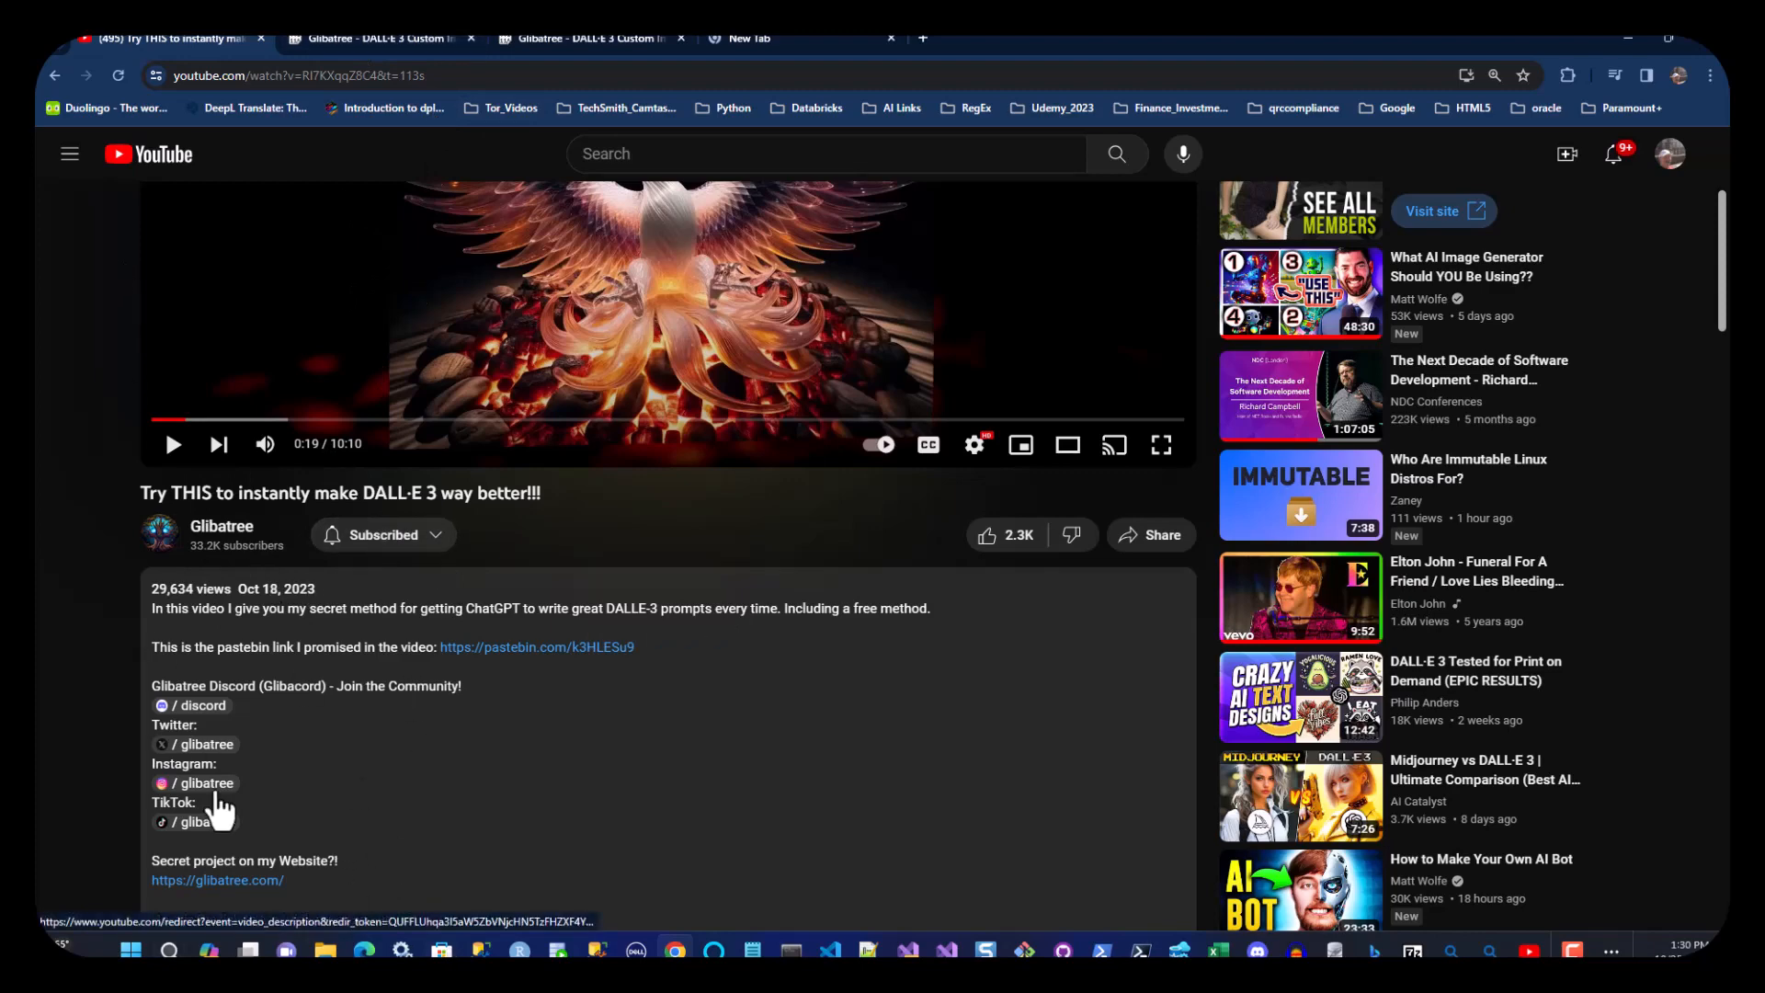
Switch to Bing Chat in Microsoft Edge and select the recent chat "Creating an image for a steak dinner".
left_click(364, 950)
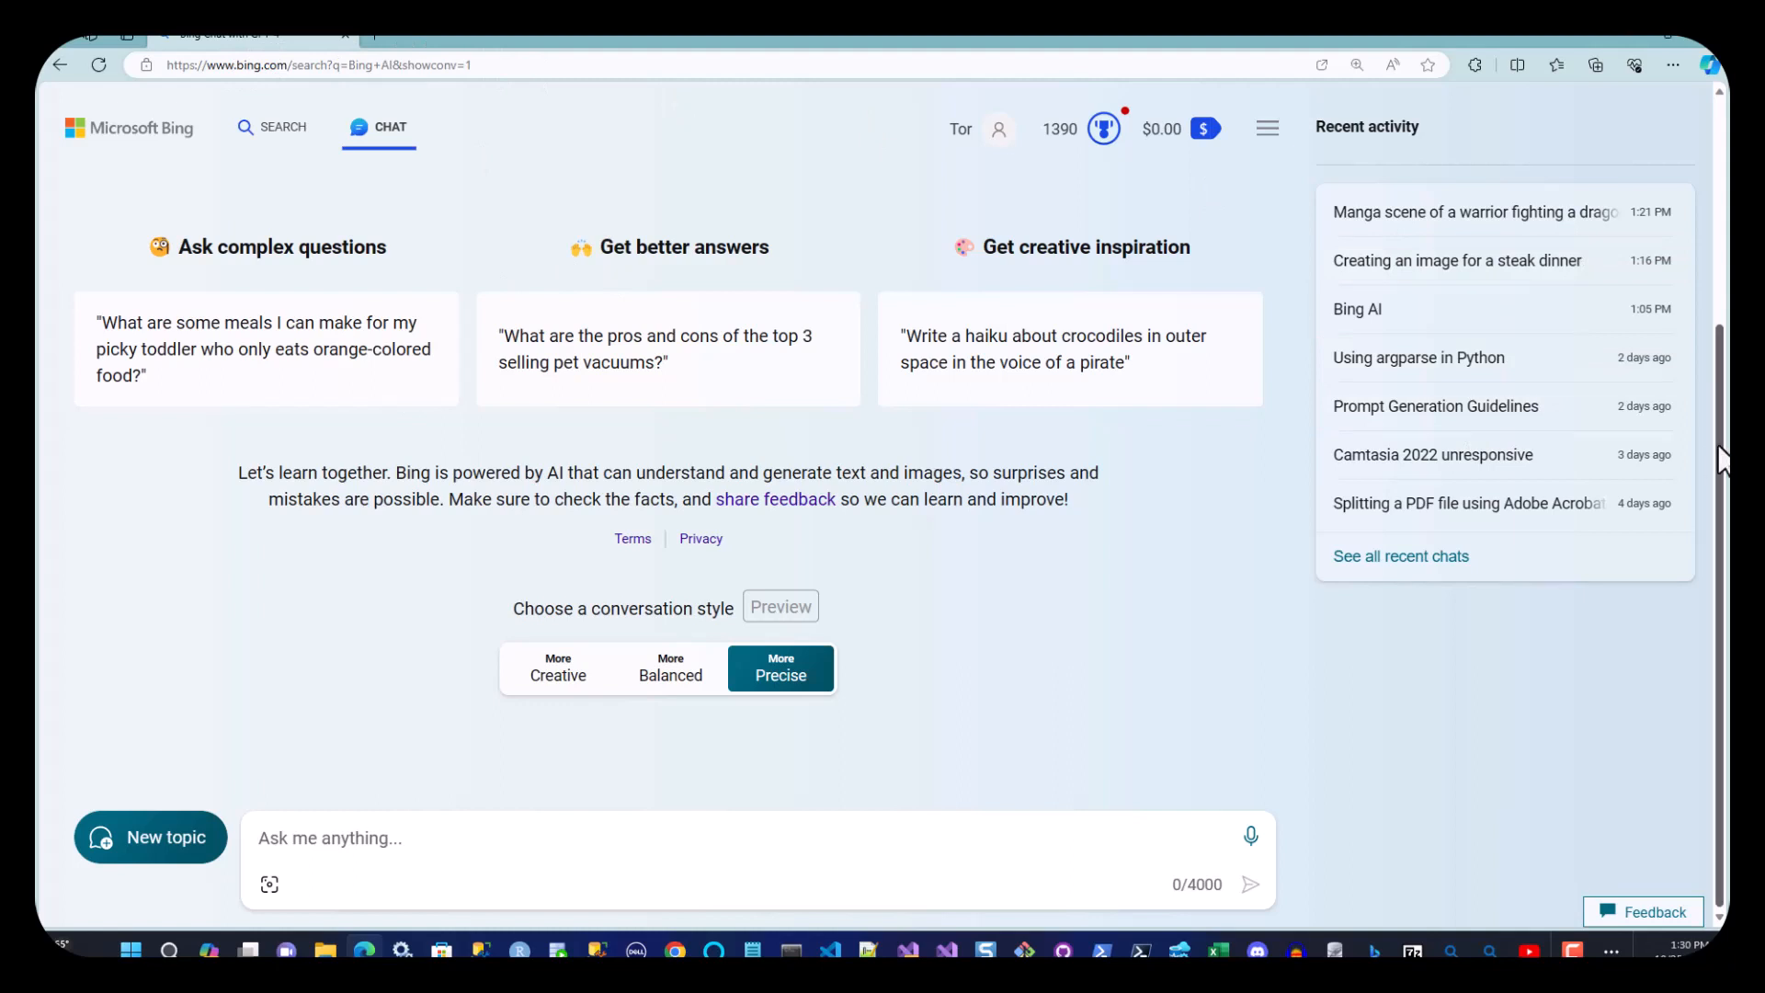
scroll(668, 485, "up", 4)
scroll(668, 486, "down", 3)
mouse_move(1377, 267)
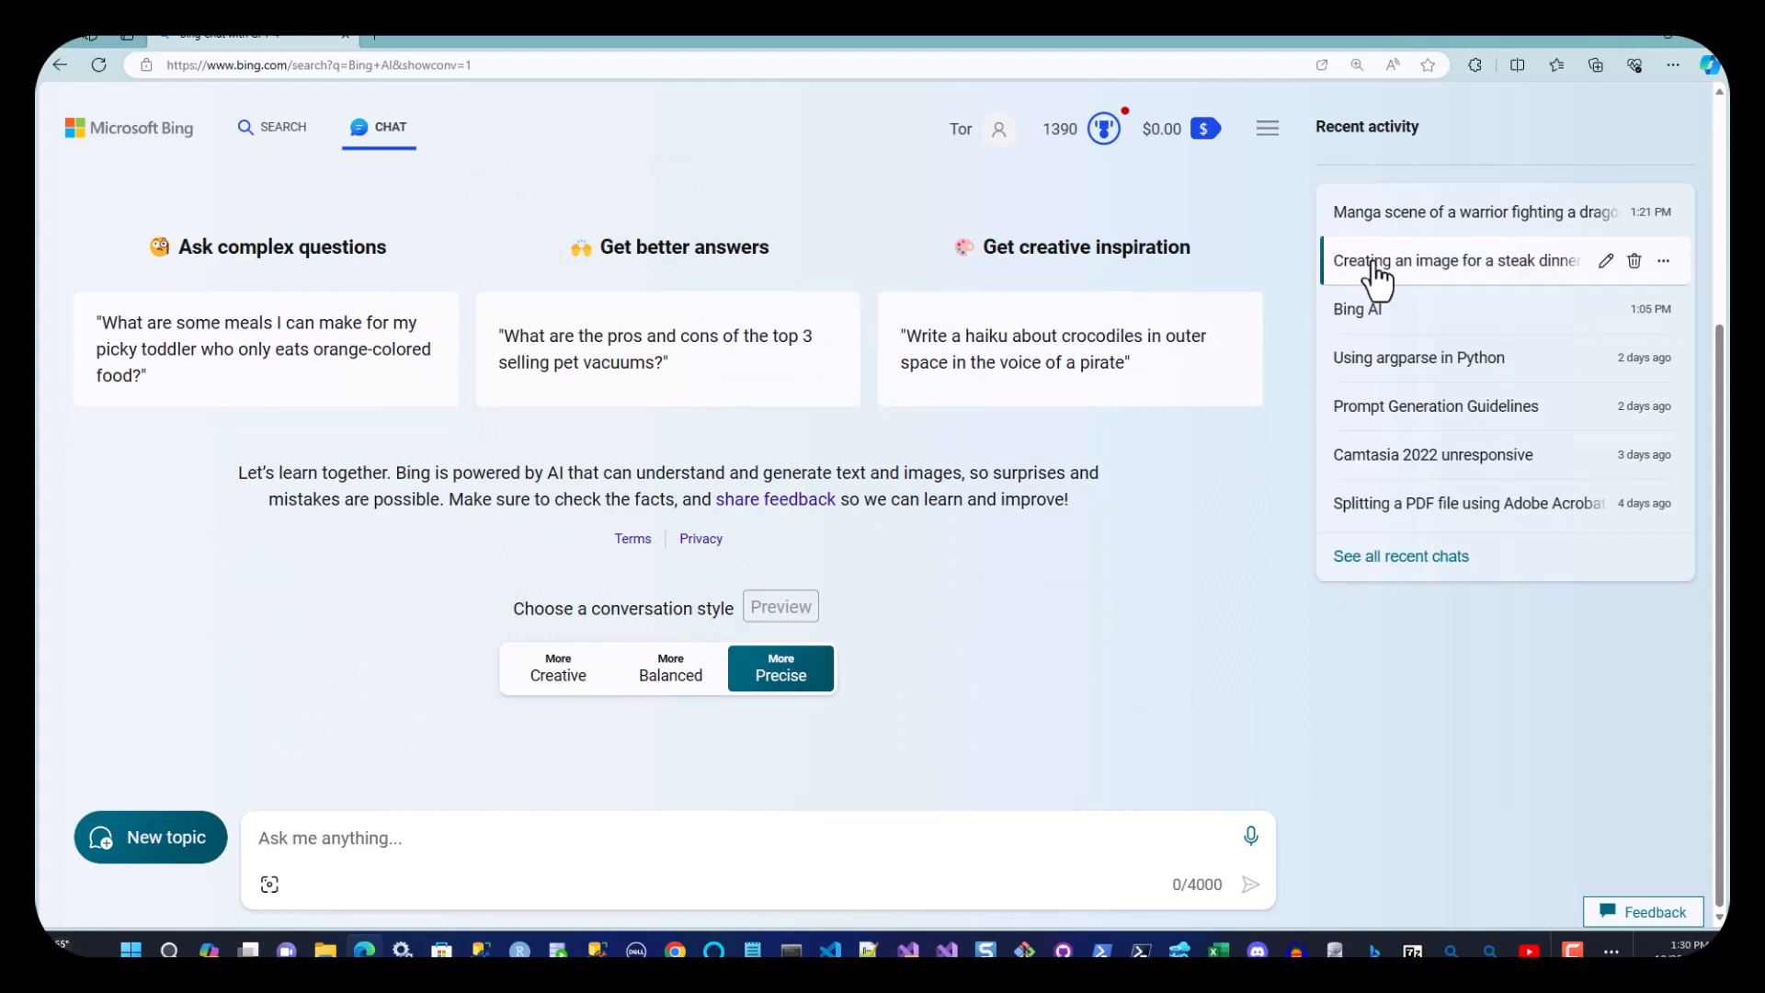
left_click(1387, 275)
Submit the prompt "CAN YOU CREATE AN IMAGE OF A STEAK DINNER" to Bing Chat.
left_click(398, 839)
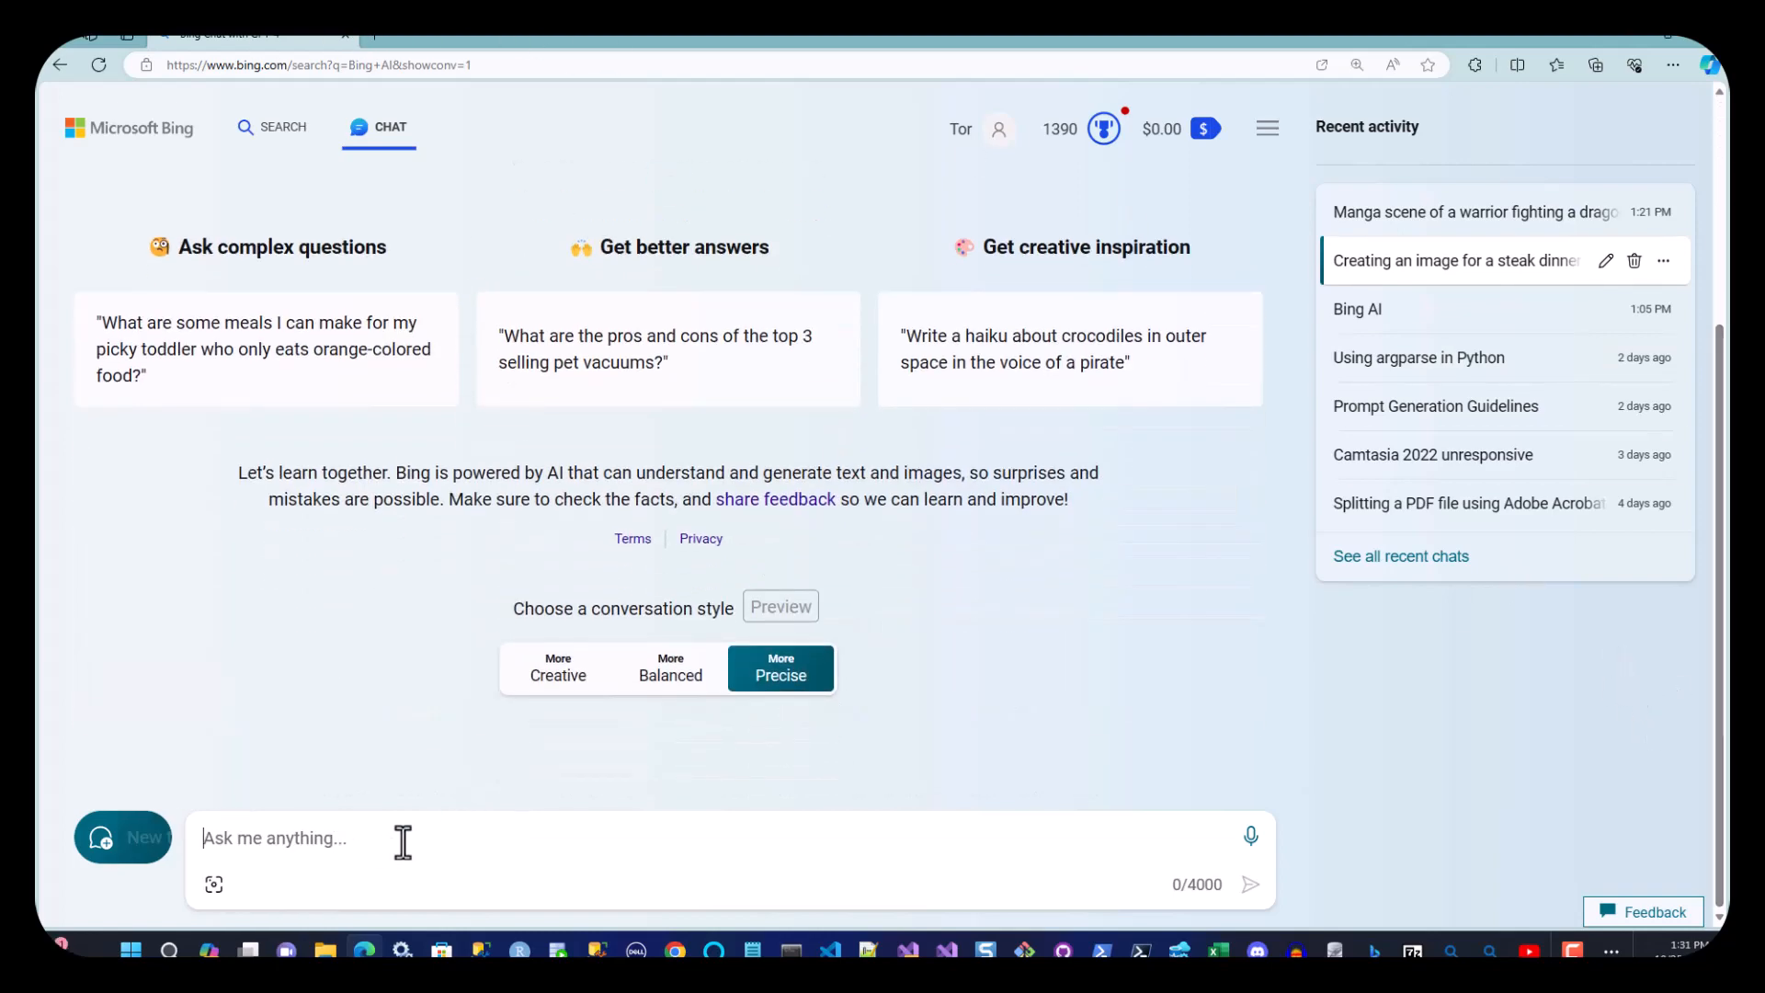
type("cAN YOU CREATE AN IMAGE OF A STEAK DINNER")
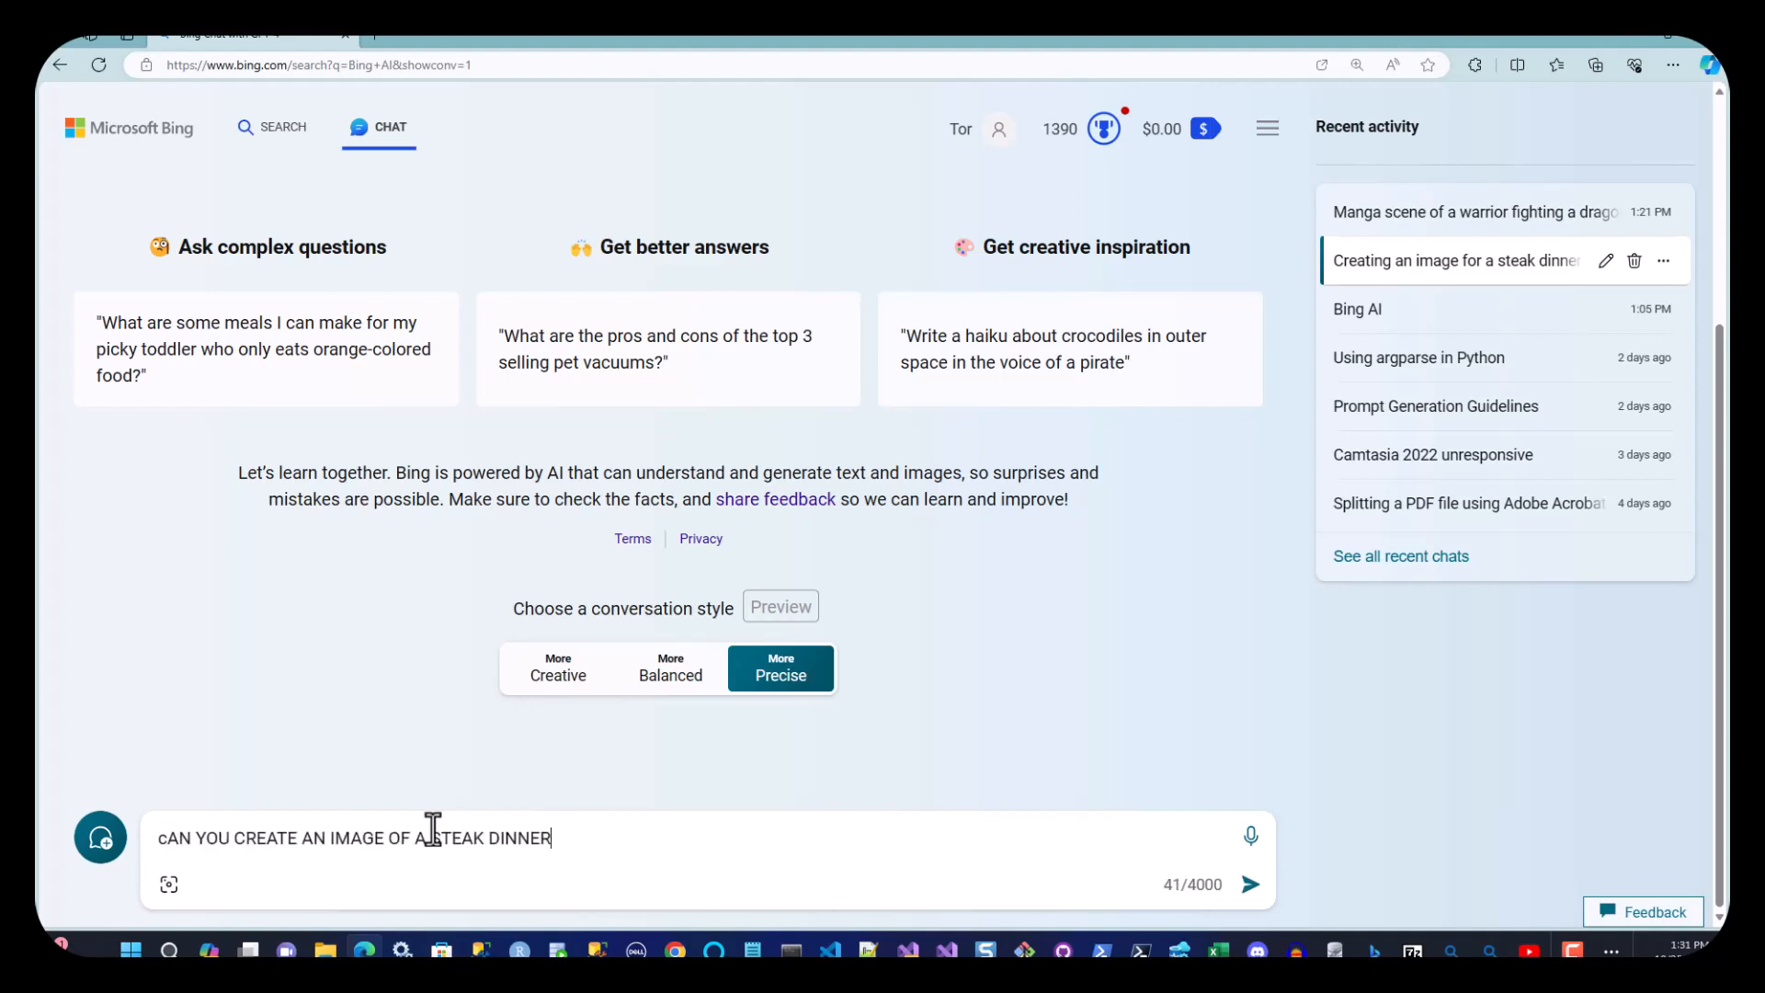
key("Return")
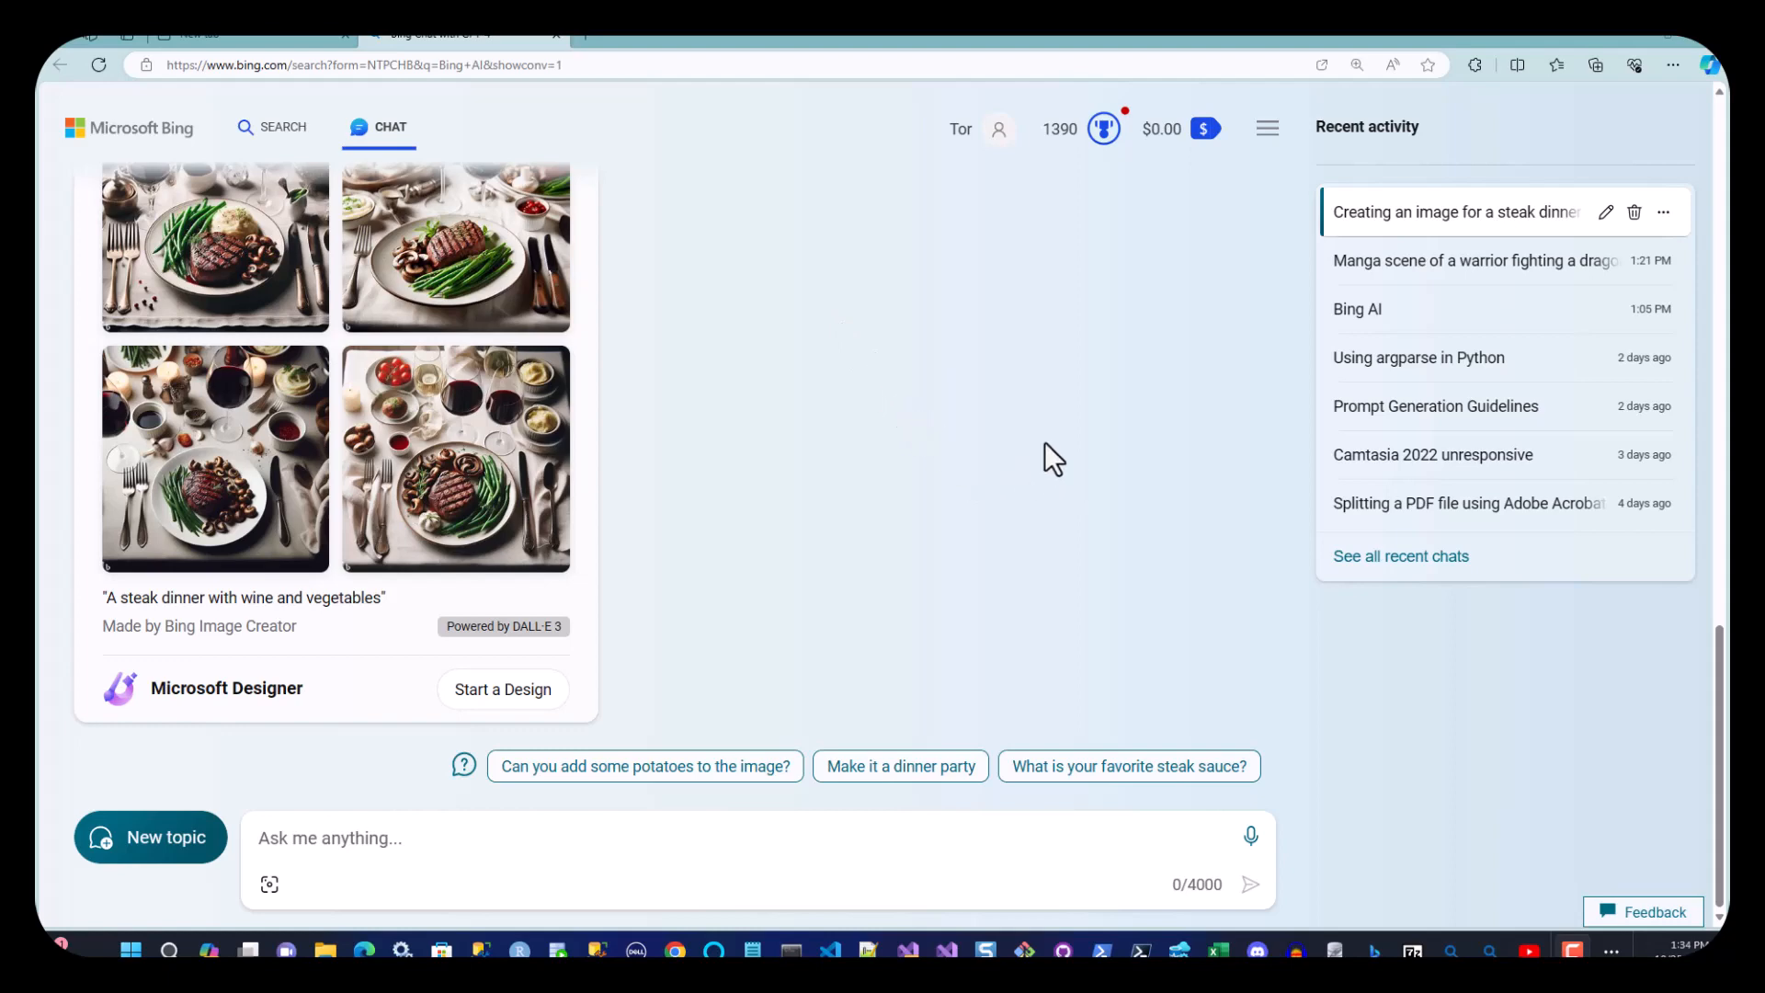
View each of the four generated steak dinner images at full size, then return to the chat.
left_click(228, 247)
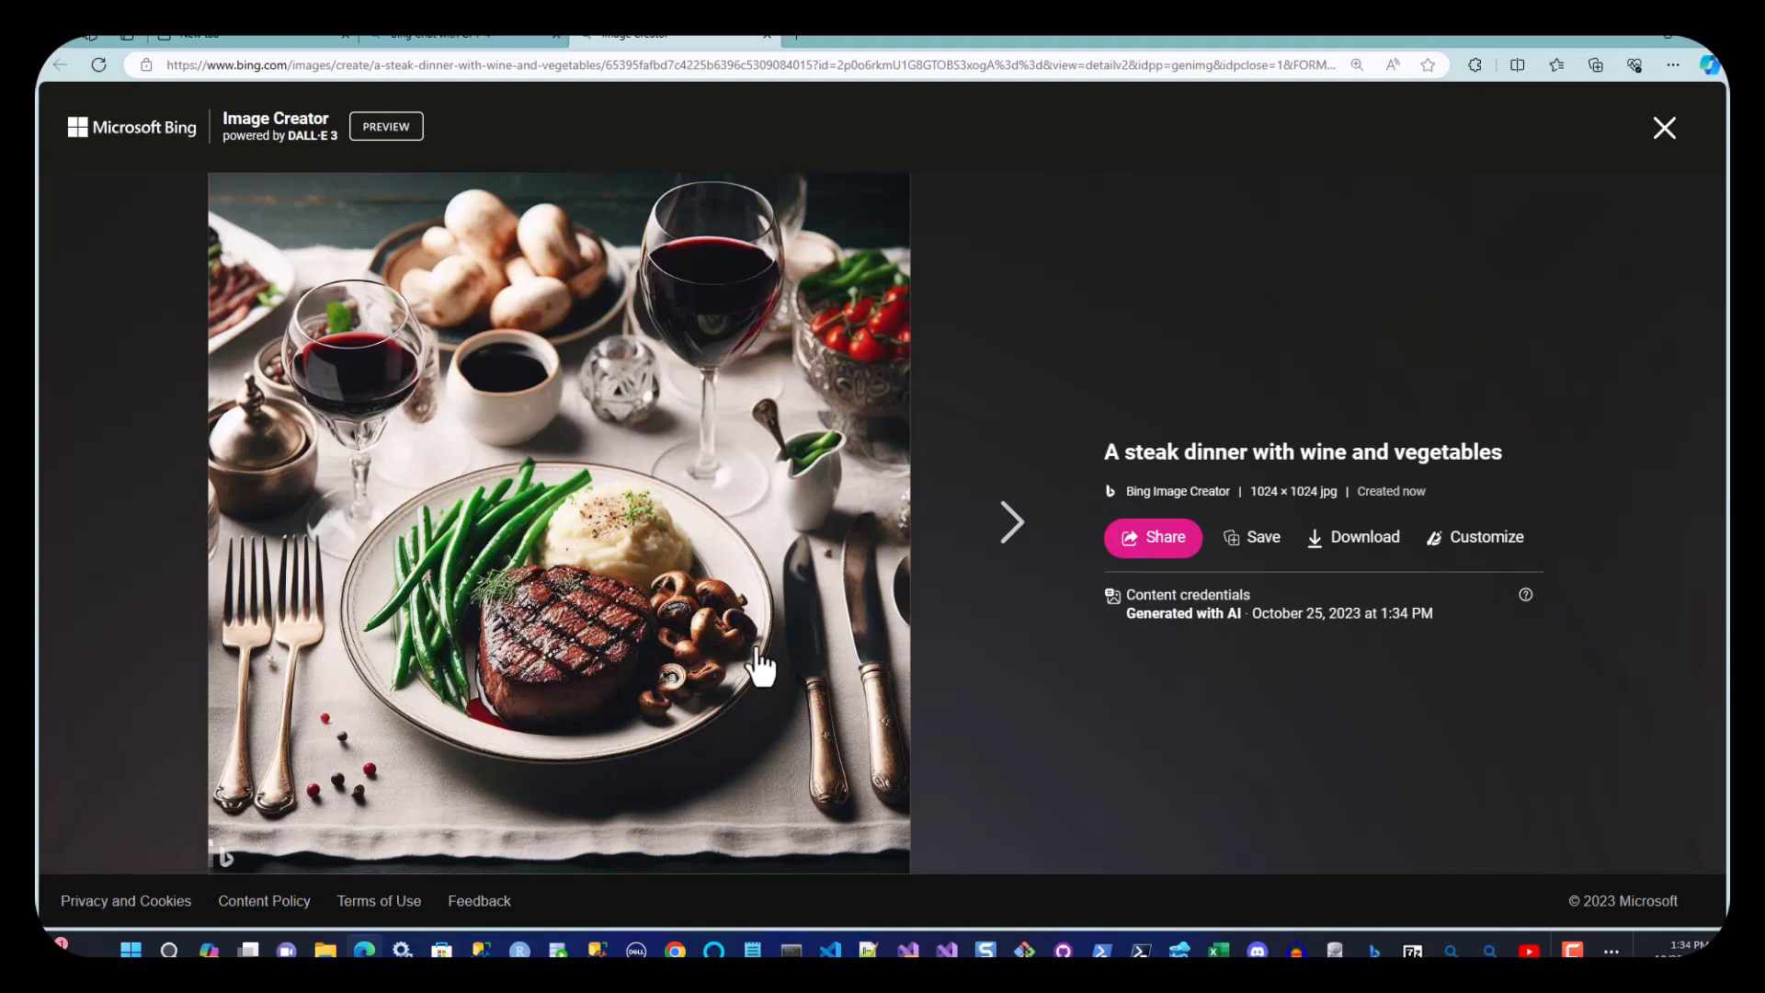
left_click(1010, 532)
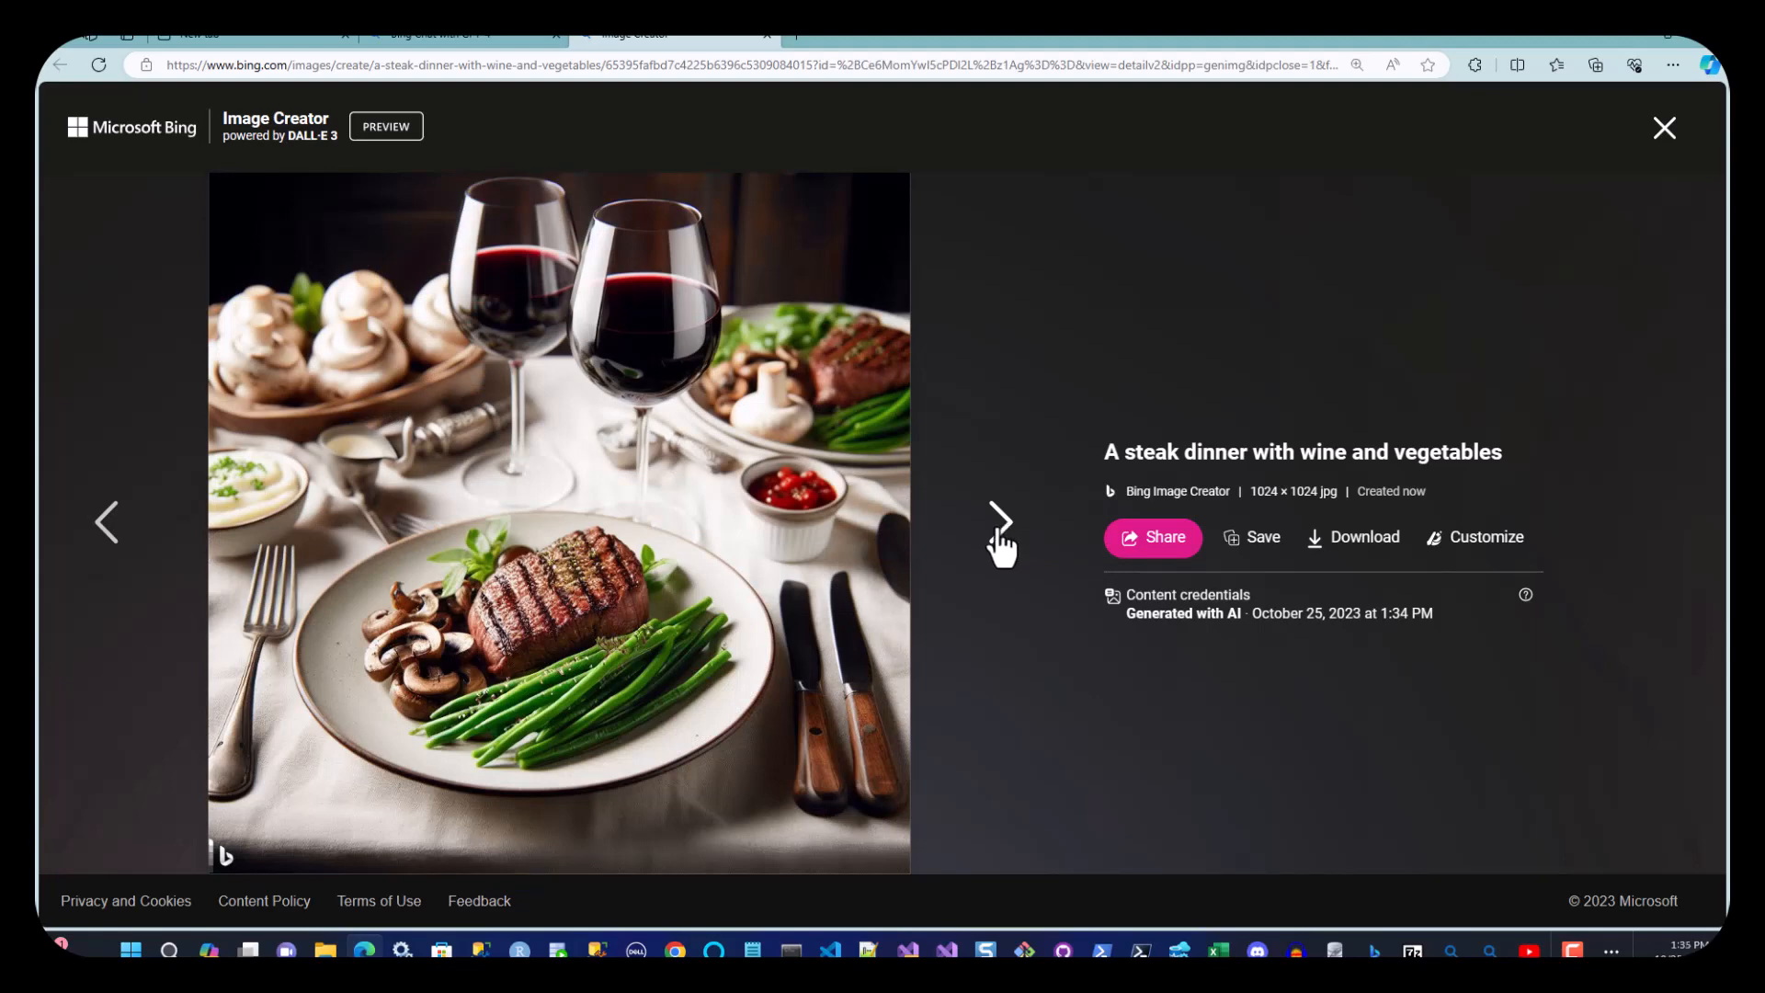
left_click(1002, 533)
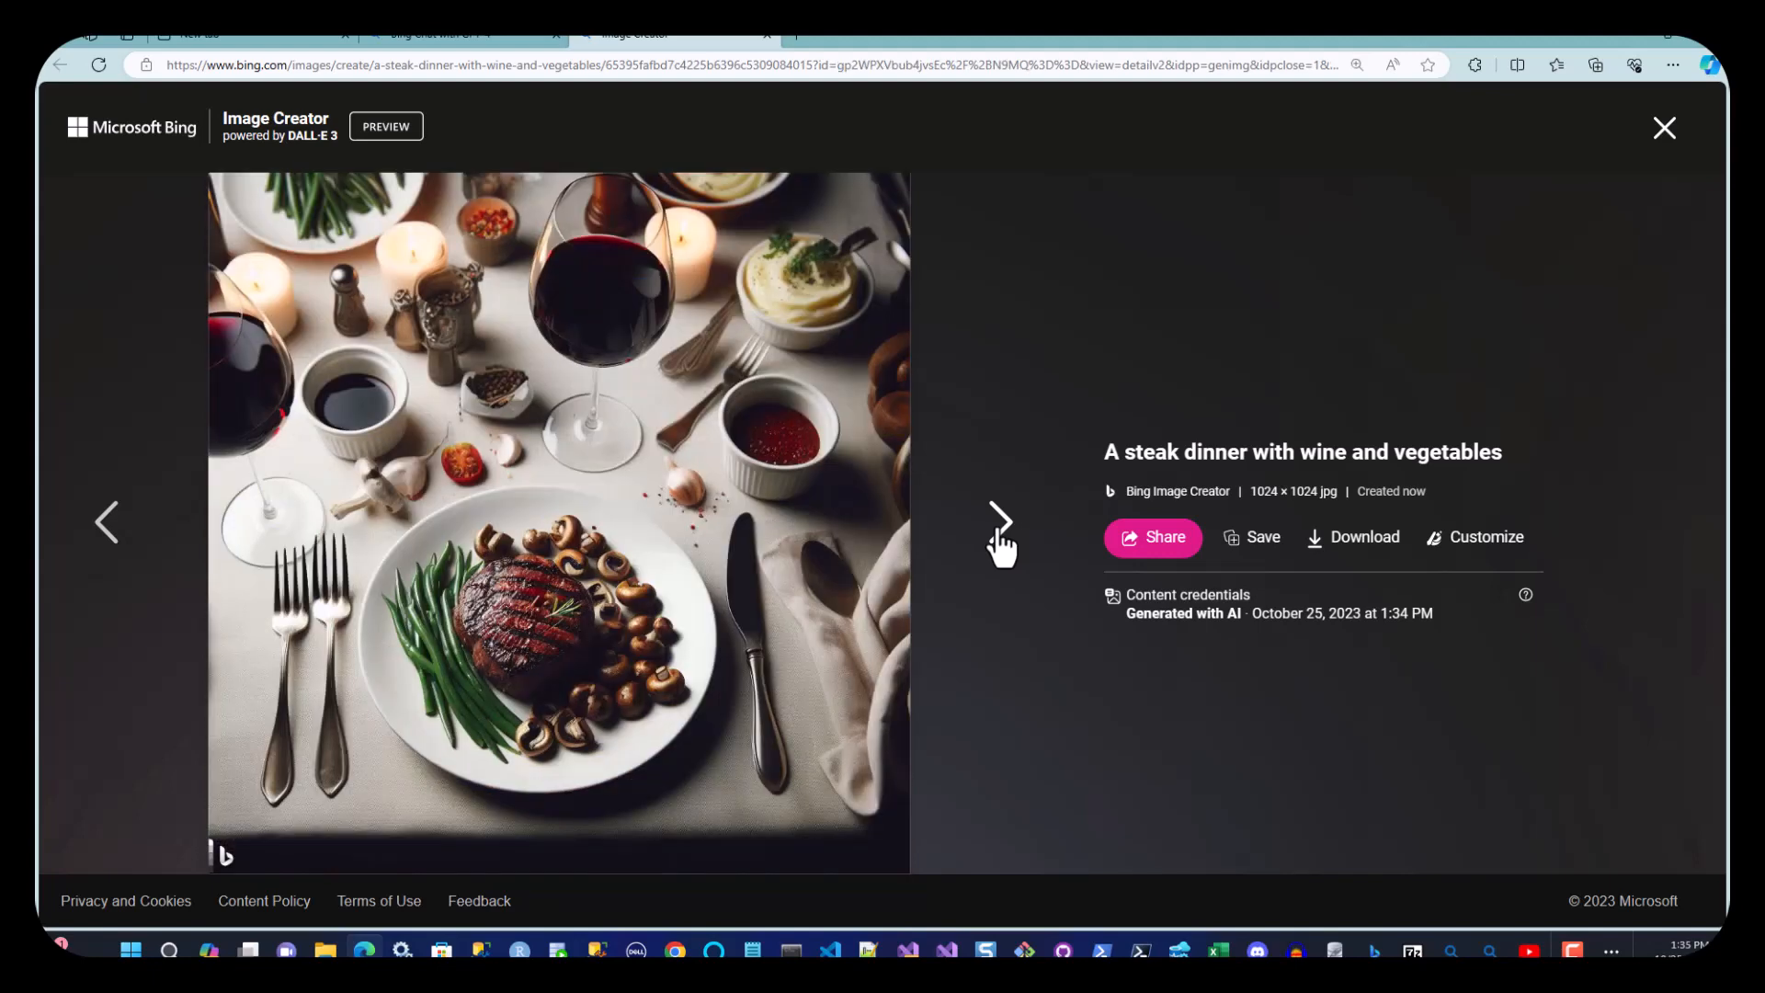
left_click(1002, 529)
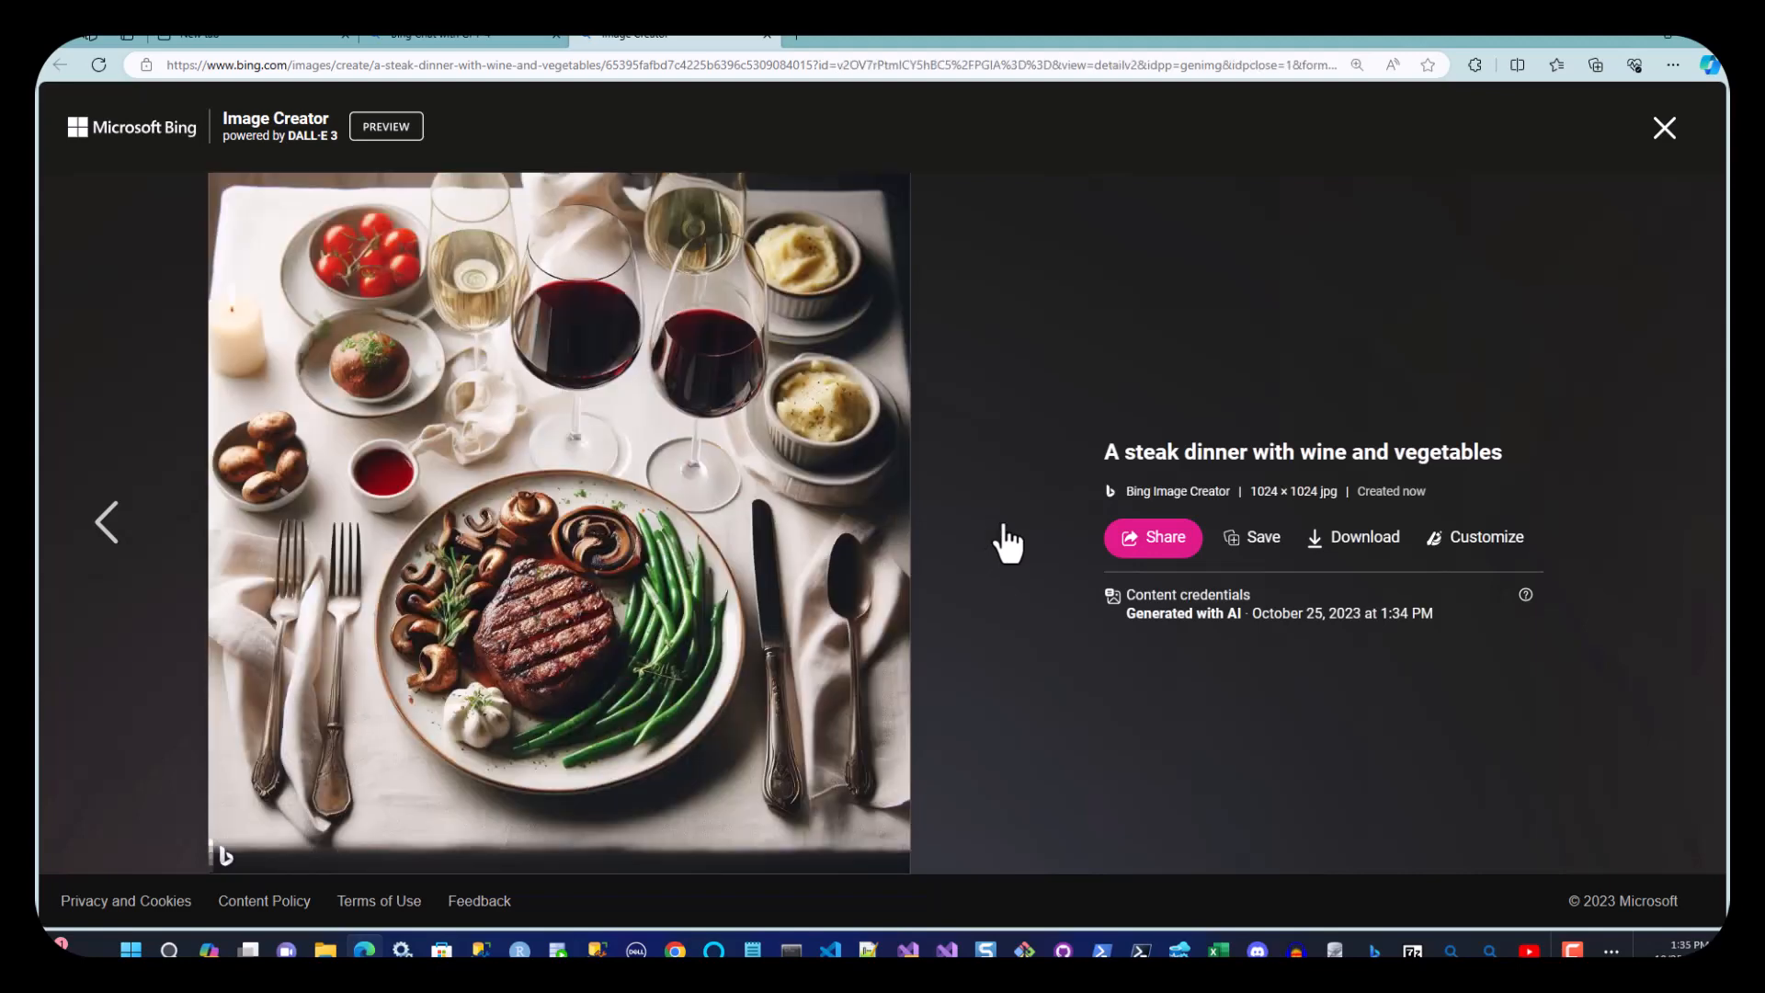
left_click(1665, 128)
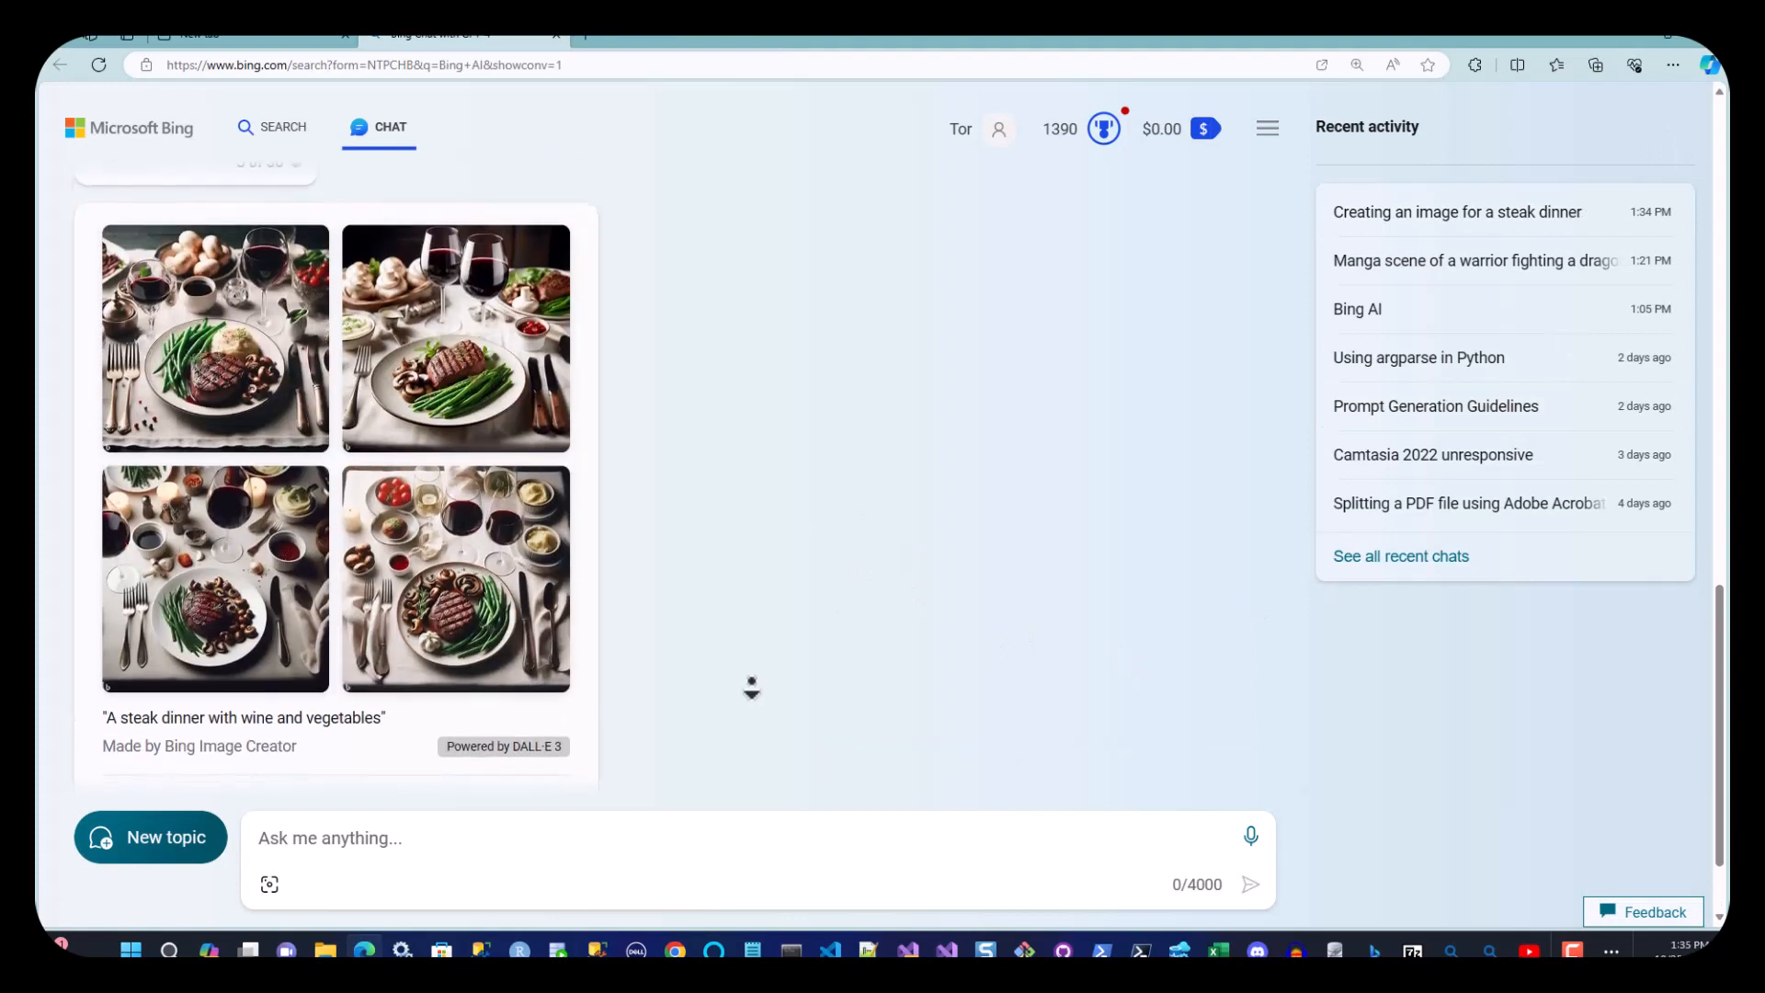
scroll(993, 472, "up", 2)
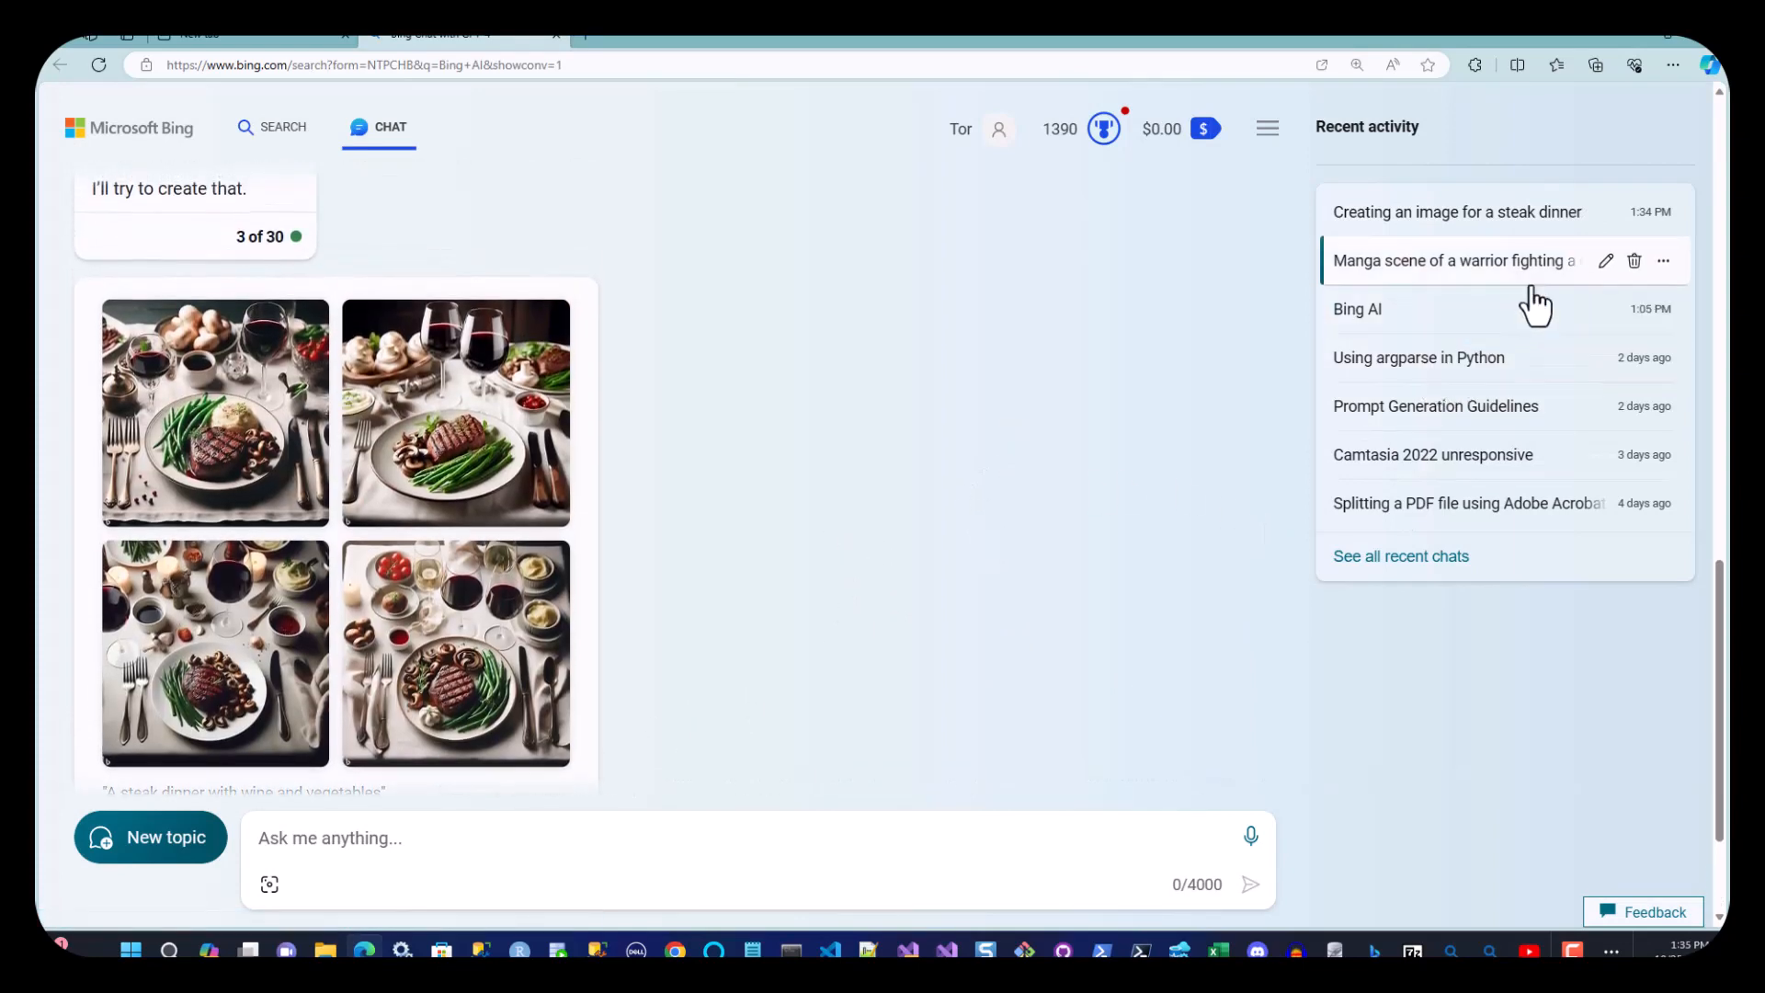
In the recent manga warrior chat, resubmit the prompt "Can You create an image of a tiger in a space landscape that we are looking at through a fisheye view?".
left_click(1420, 263)
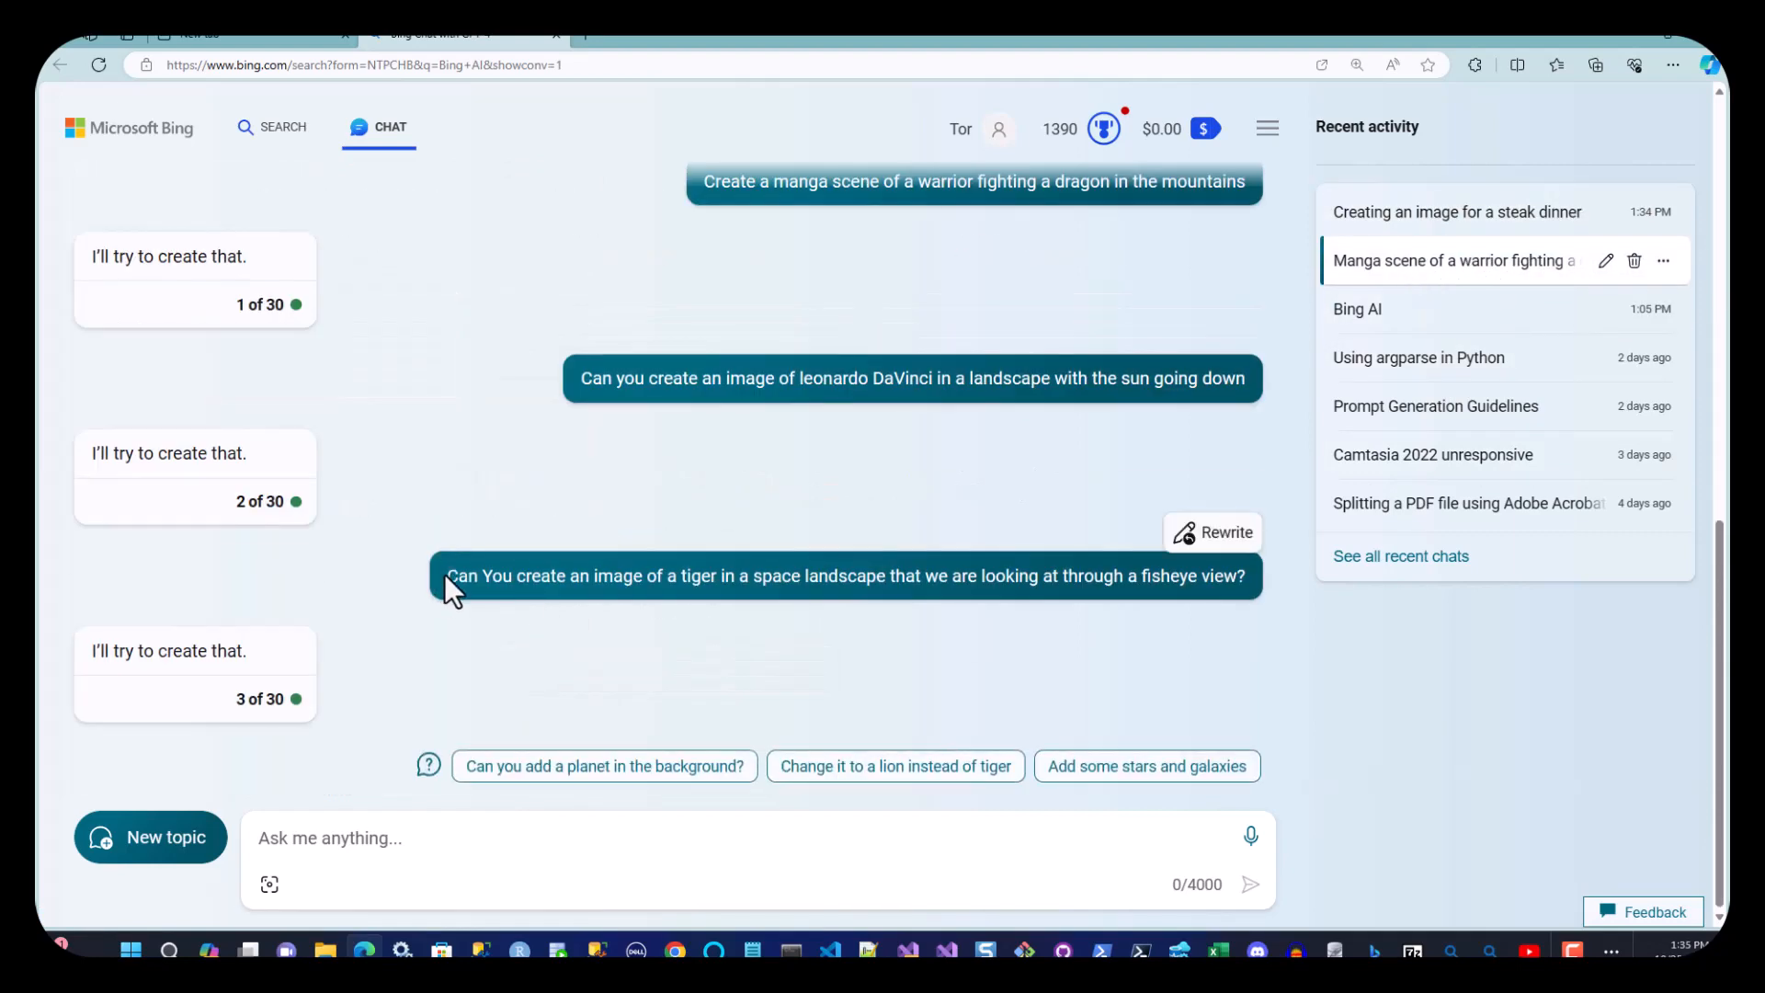
left_click_drag(444, 574, 1072, 608)
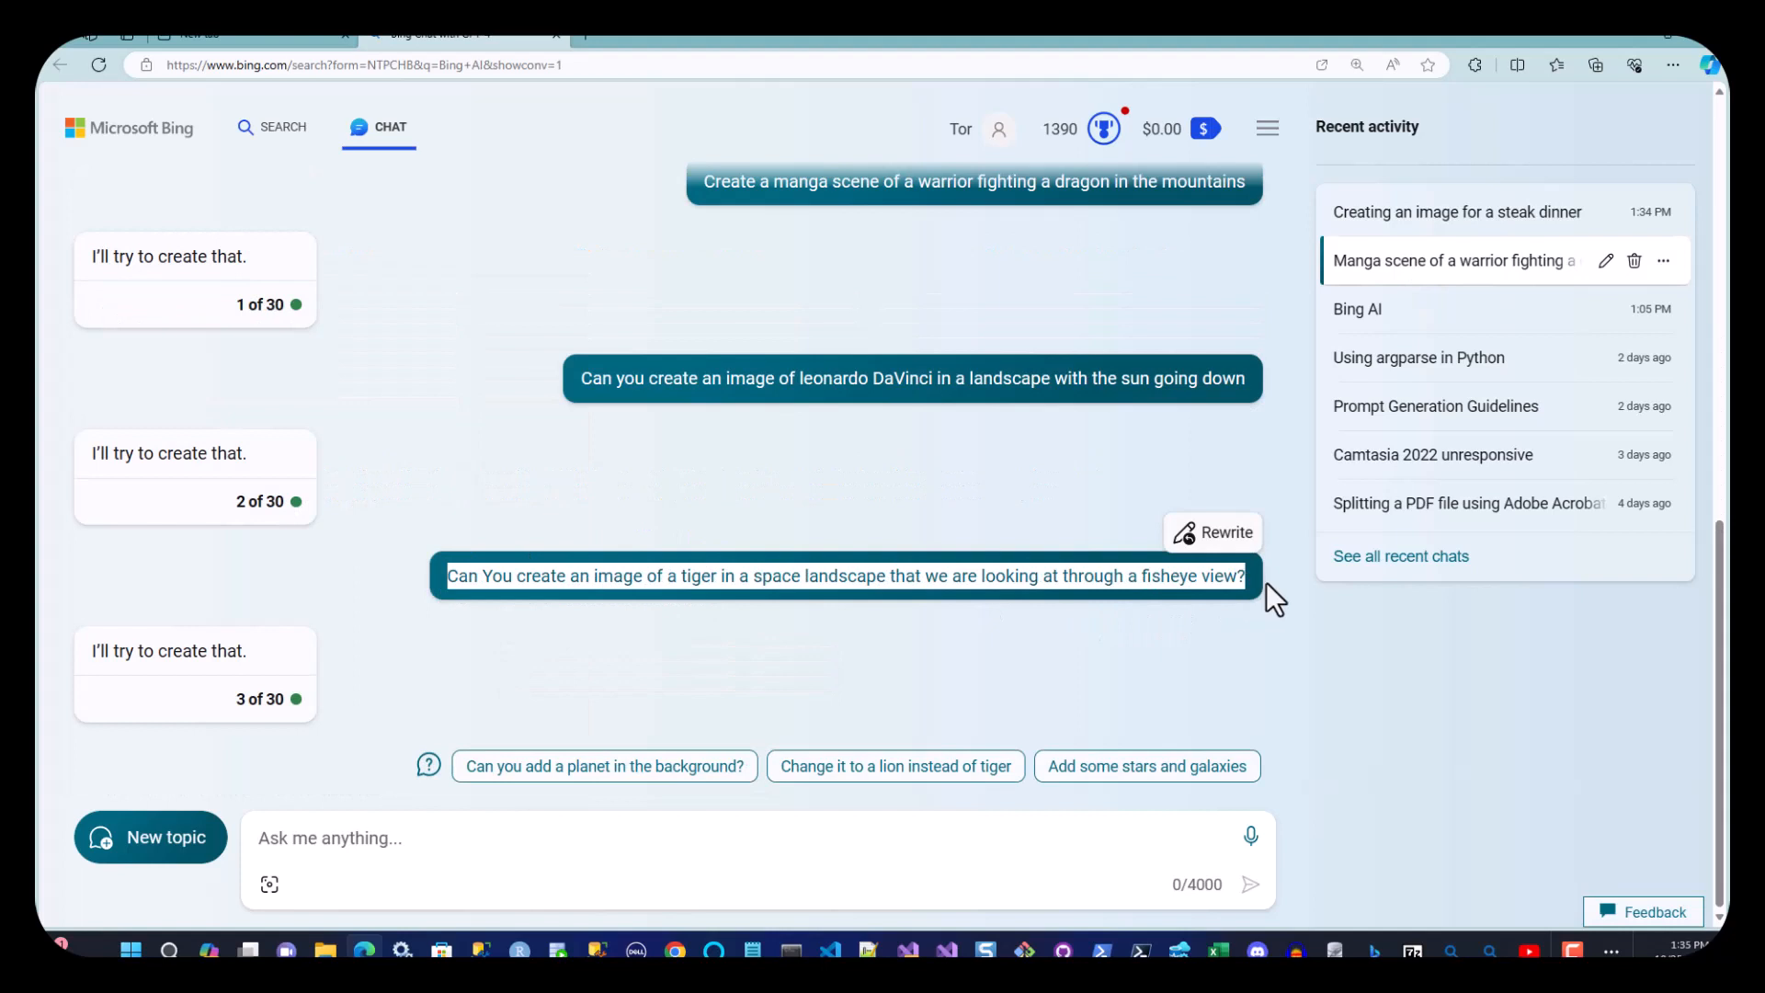
left_click(511, 883)
type("Can You create an image of a tiger in a space landscape that we are looking at through a fisheye view?")
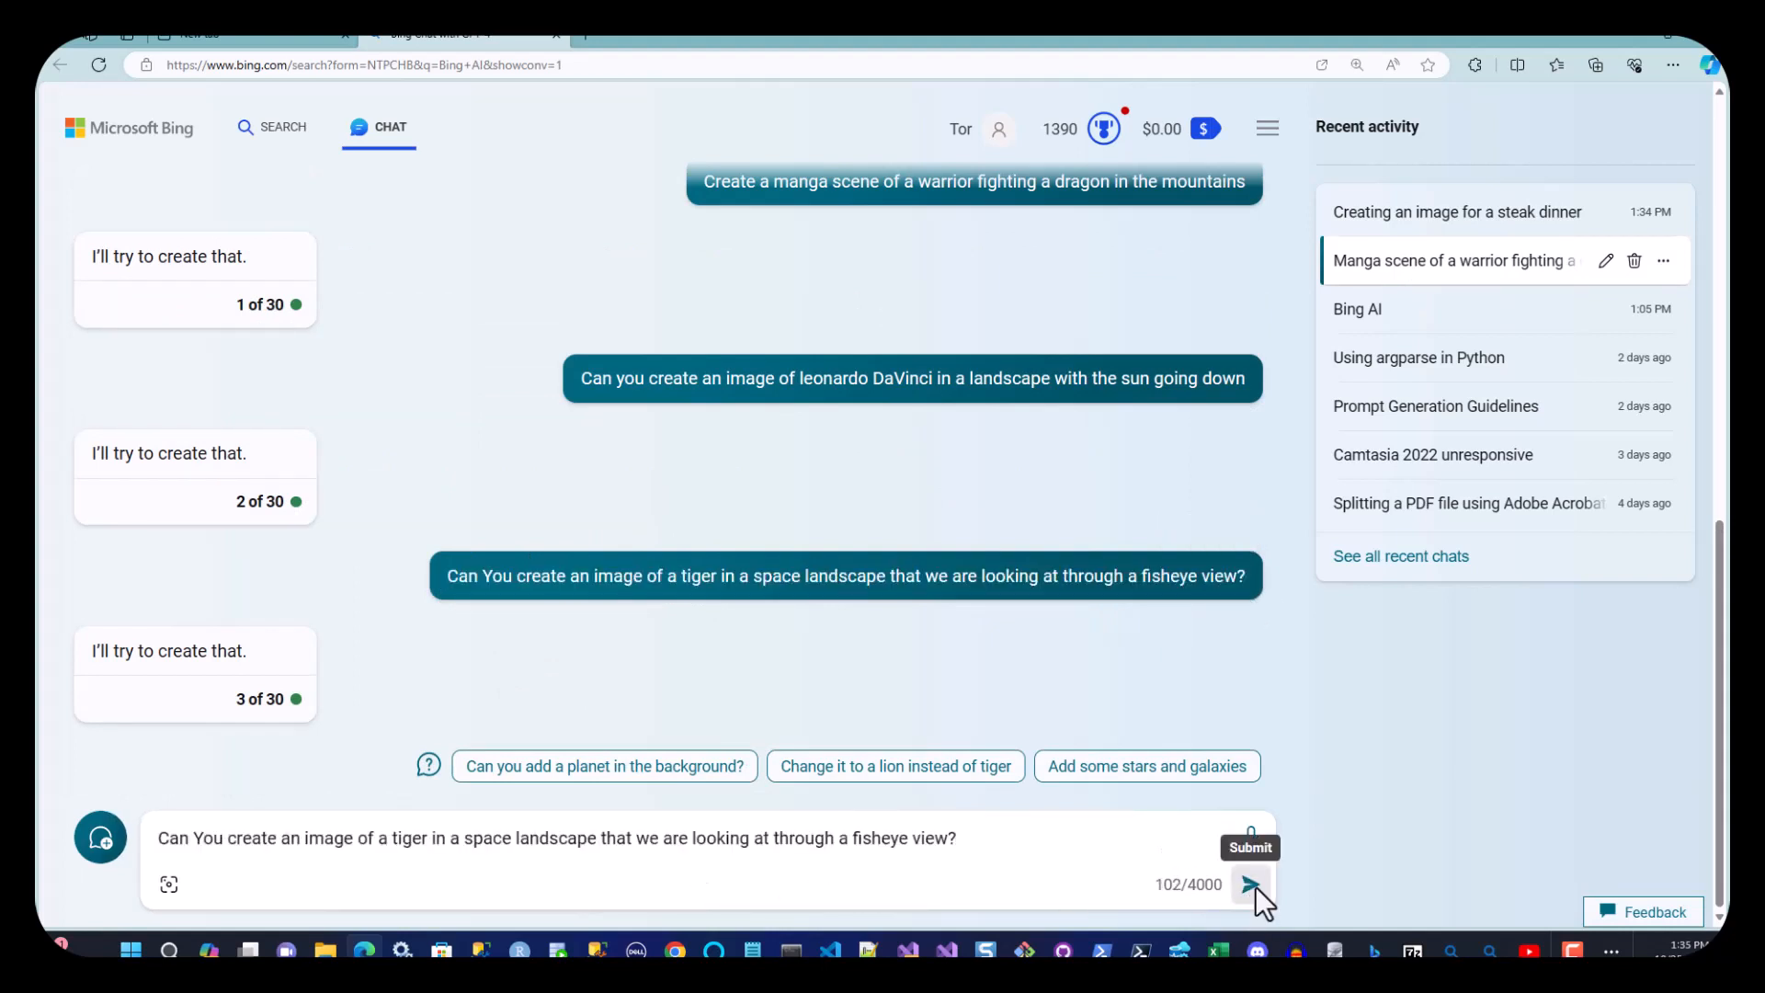
left_click(1250, 885)
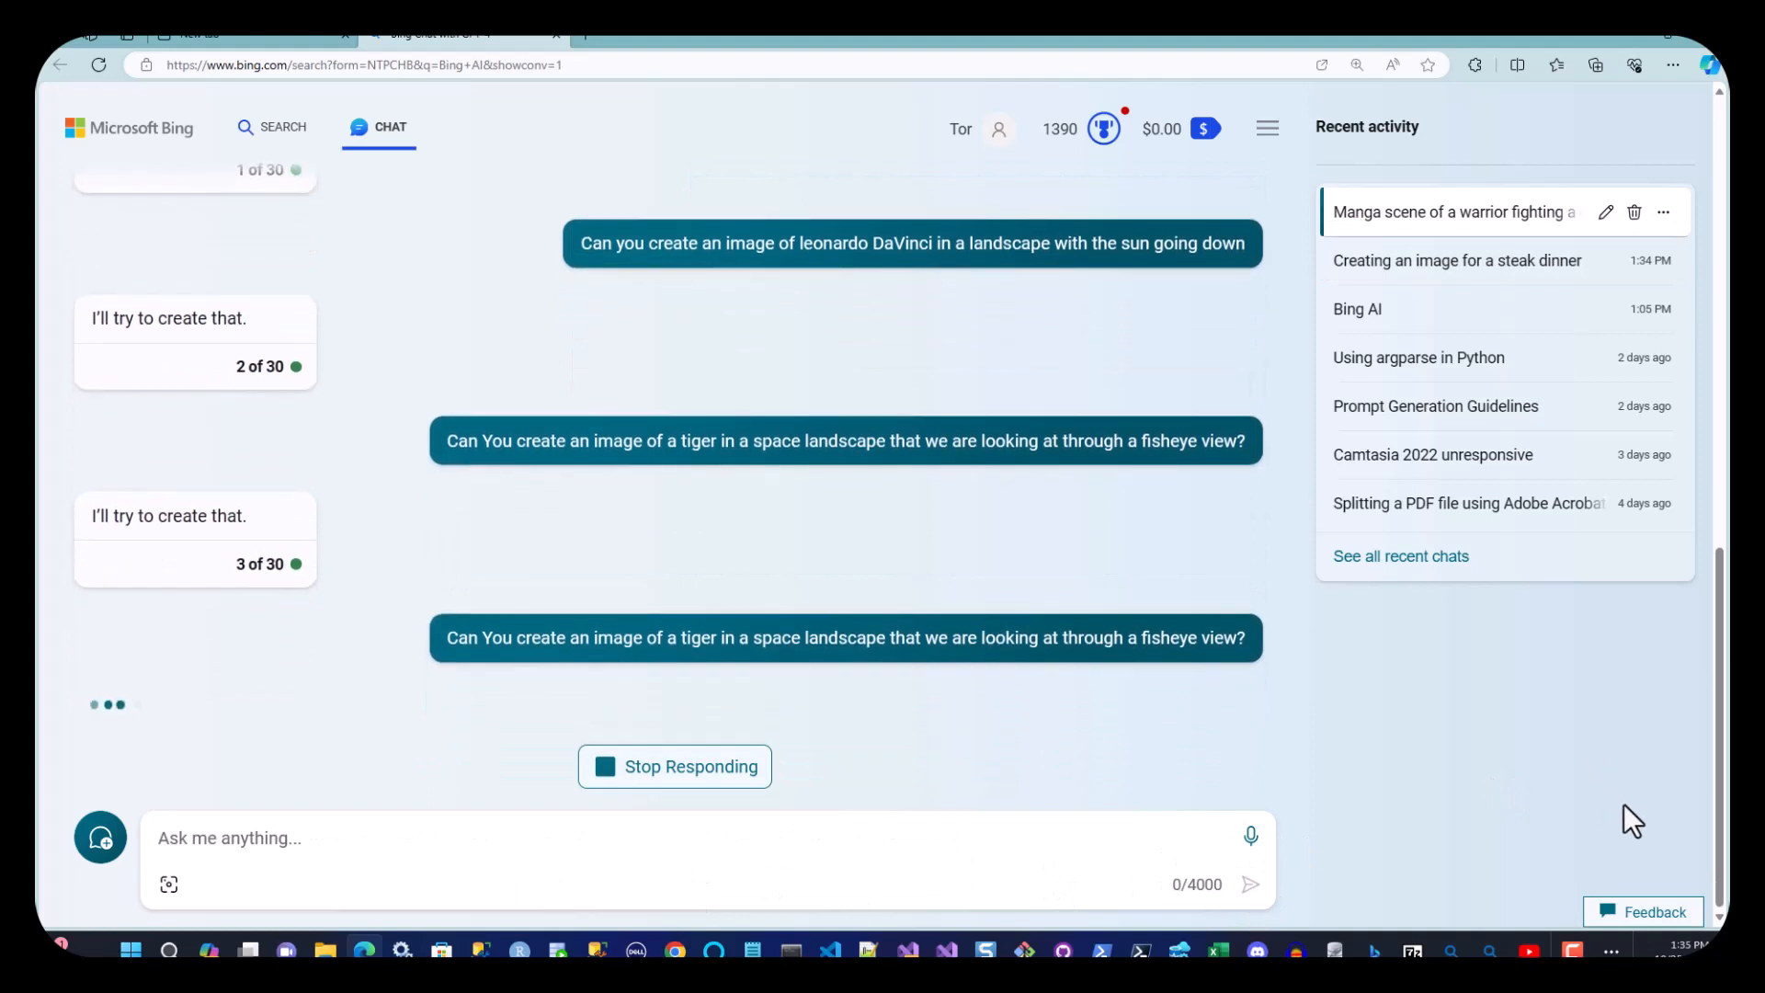
Browse the generated fisheye tiger images at full size and open the last one, the reclining tiger, for customizing in Microsoft Designer.
scroll(197, 355, "up", 2)
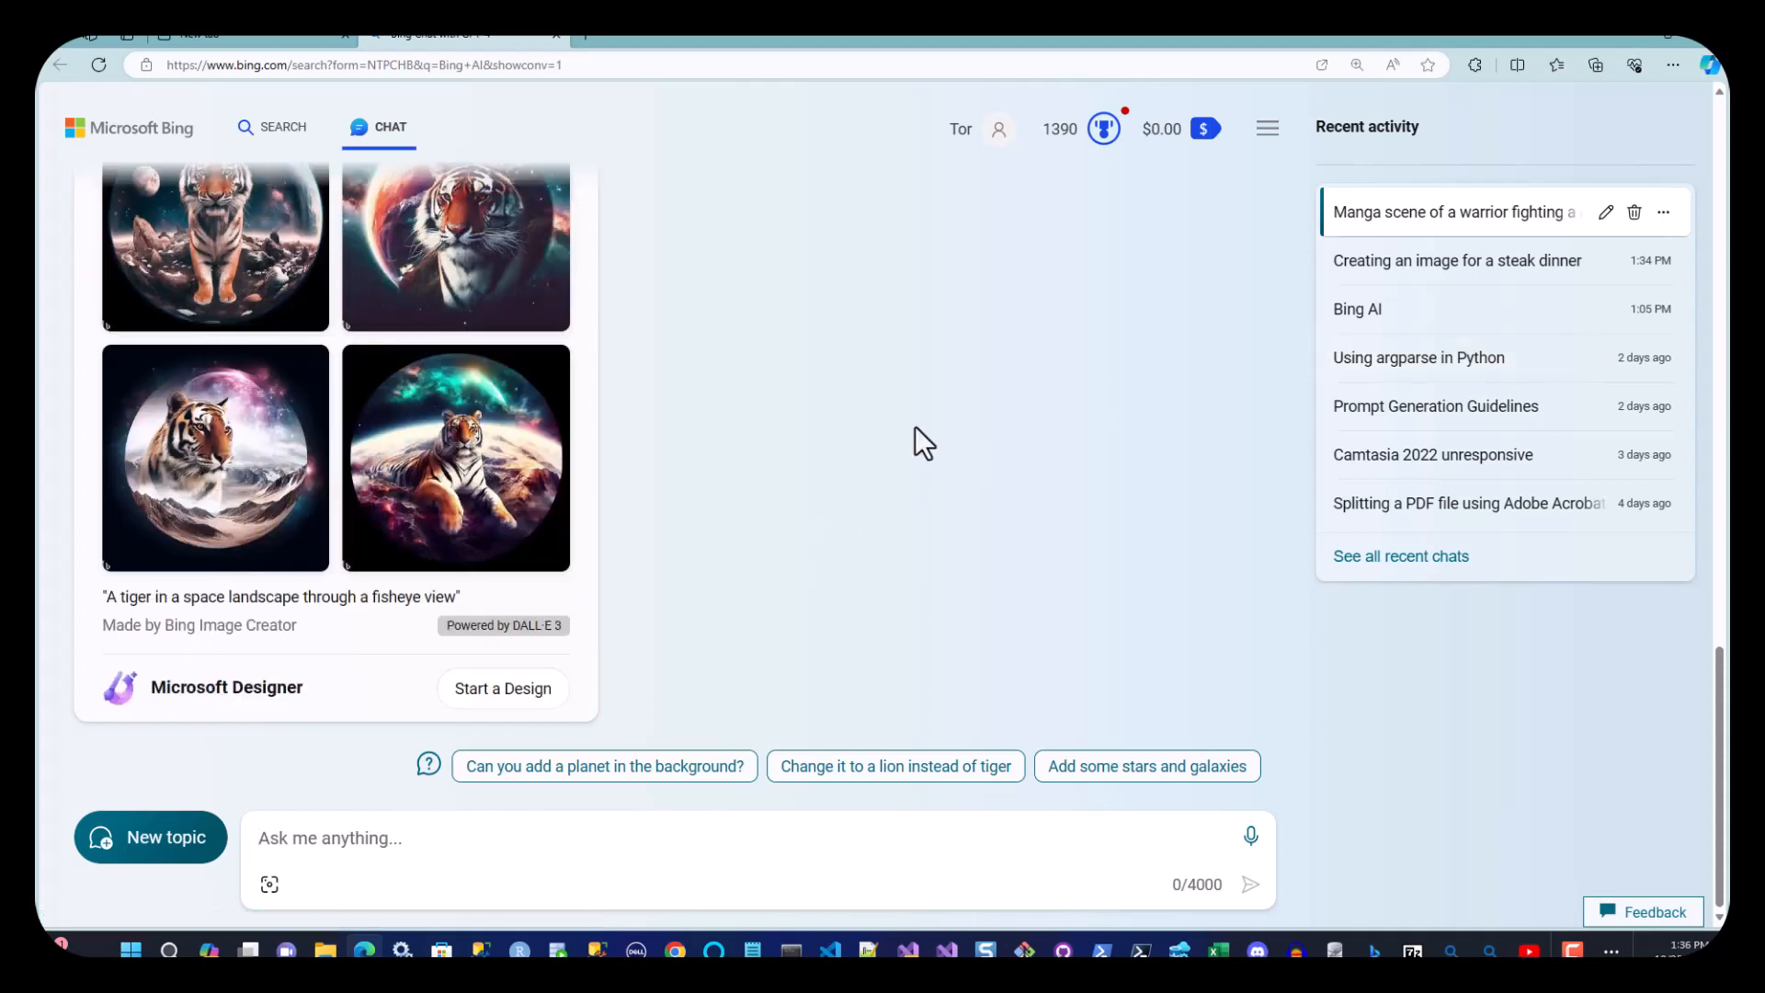
scroll(1039, 515, "up", 3)
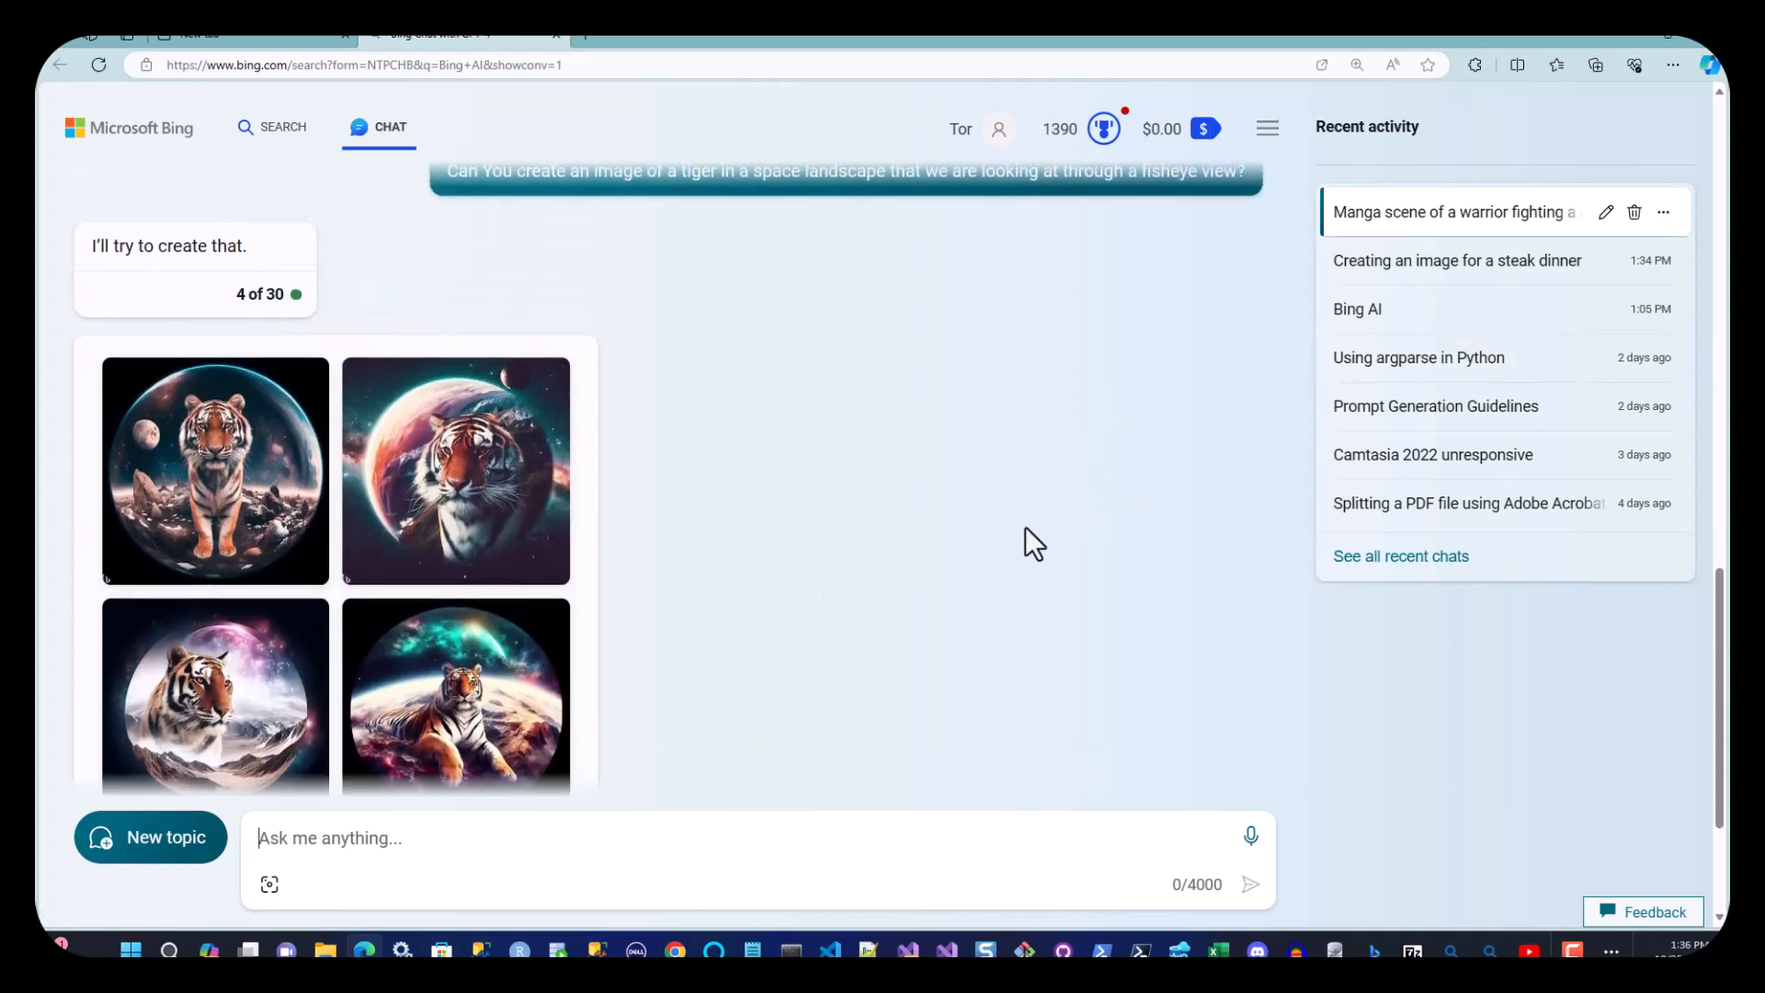
left_click(201, 490)
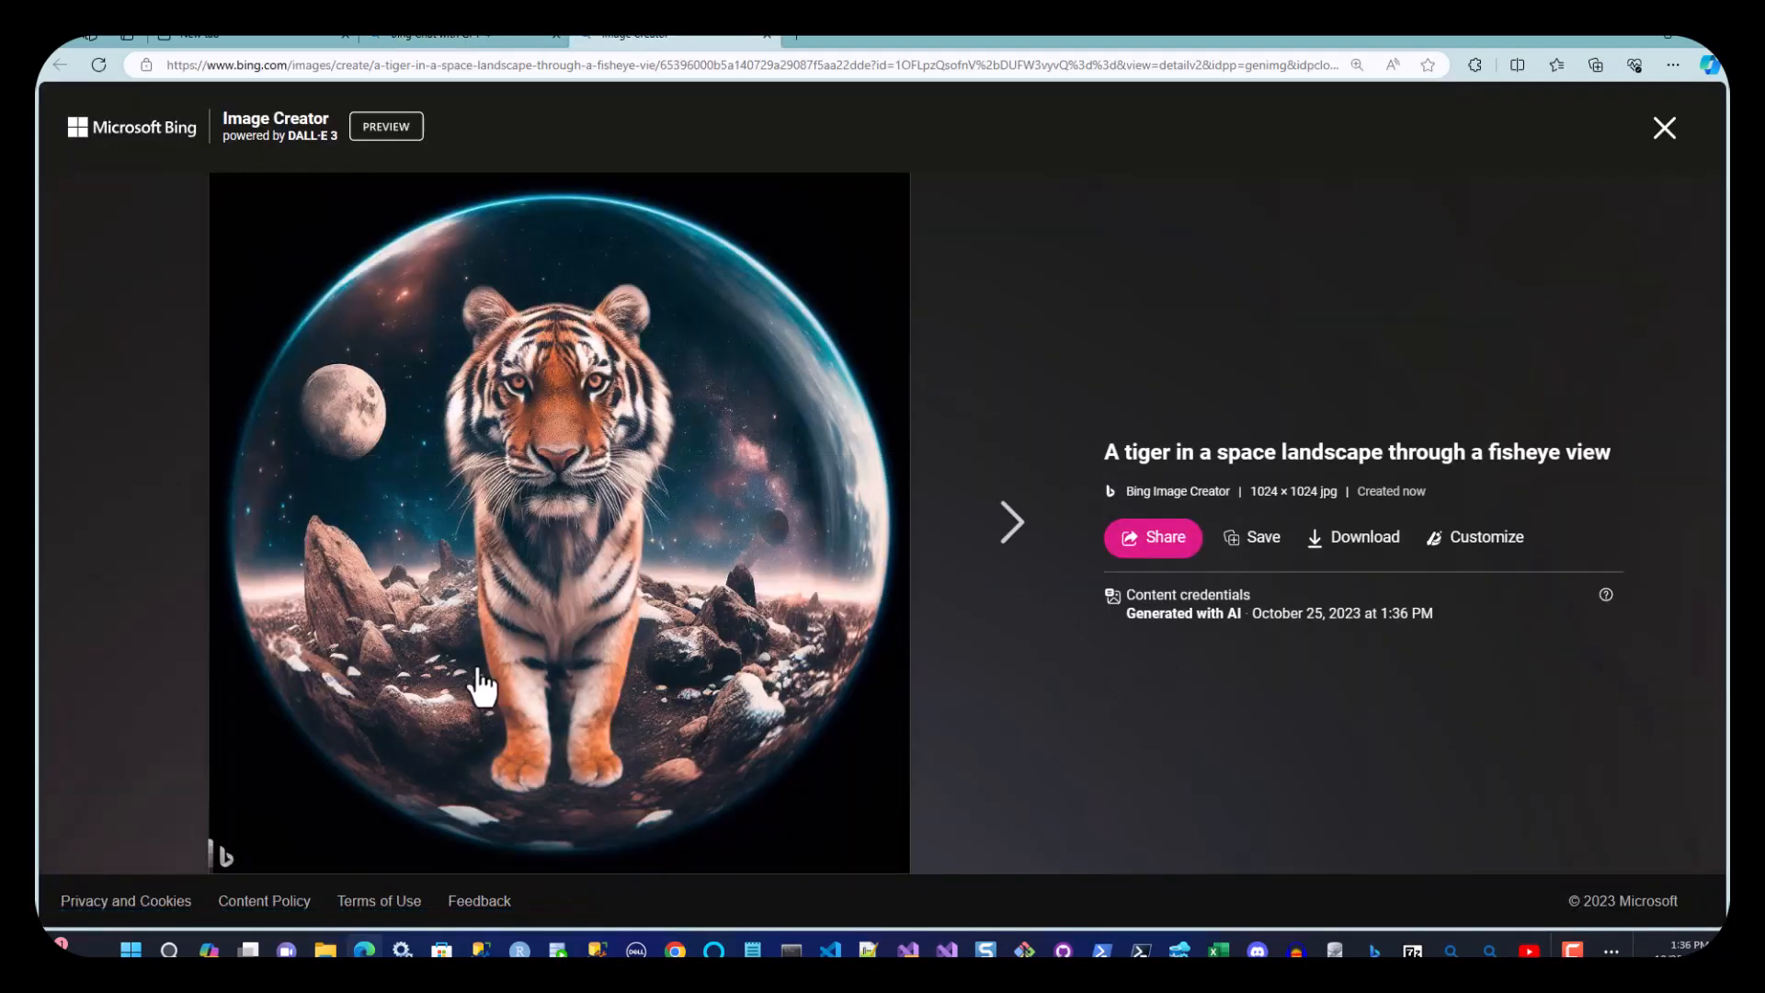
left_click(1008, 530)
left_click(1002, 542)
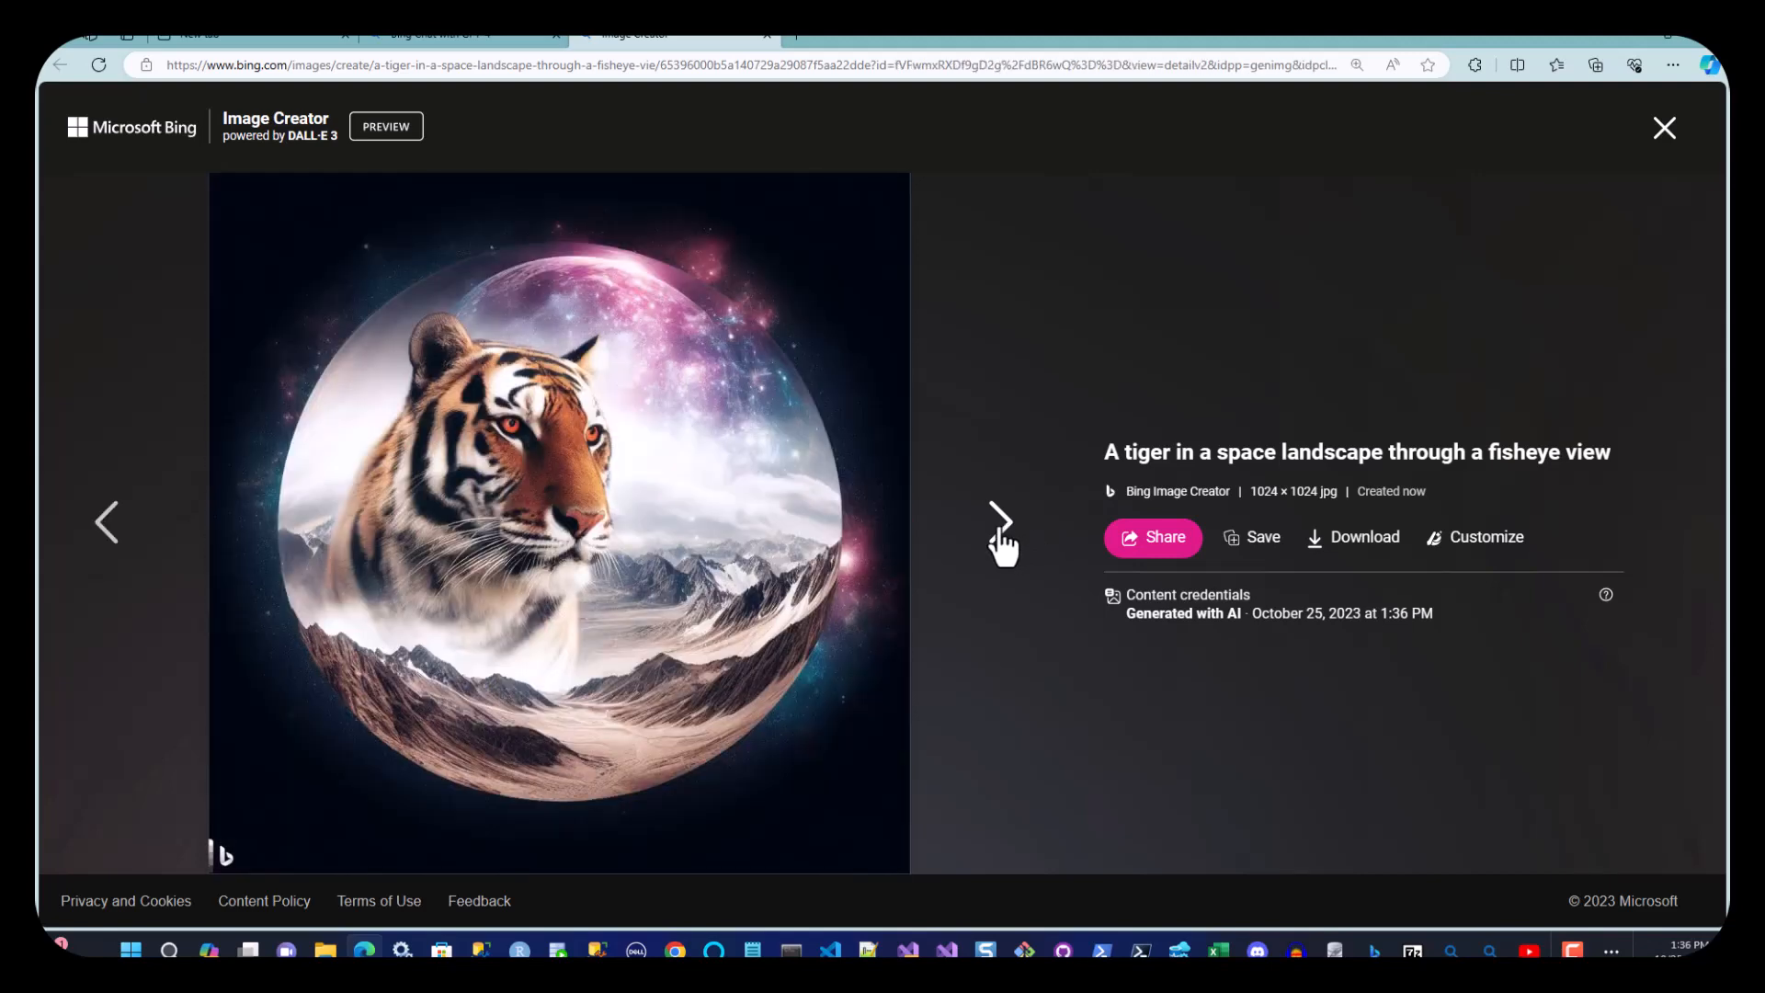
left_click(1000, 540)
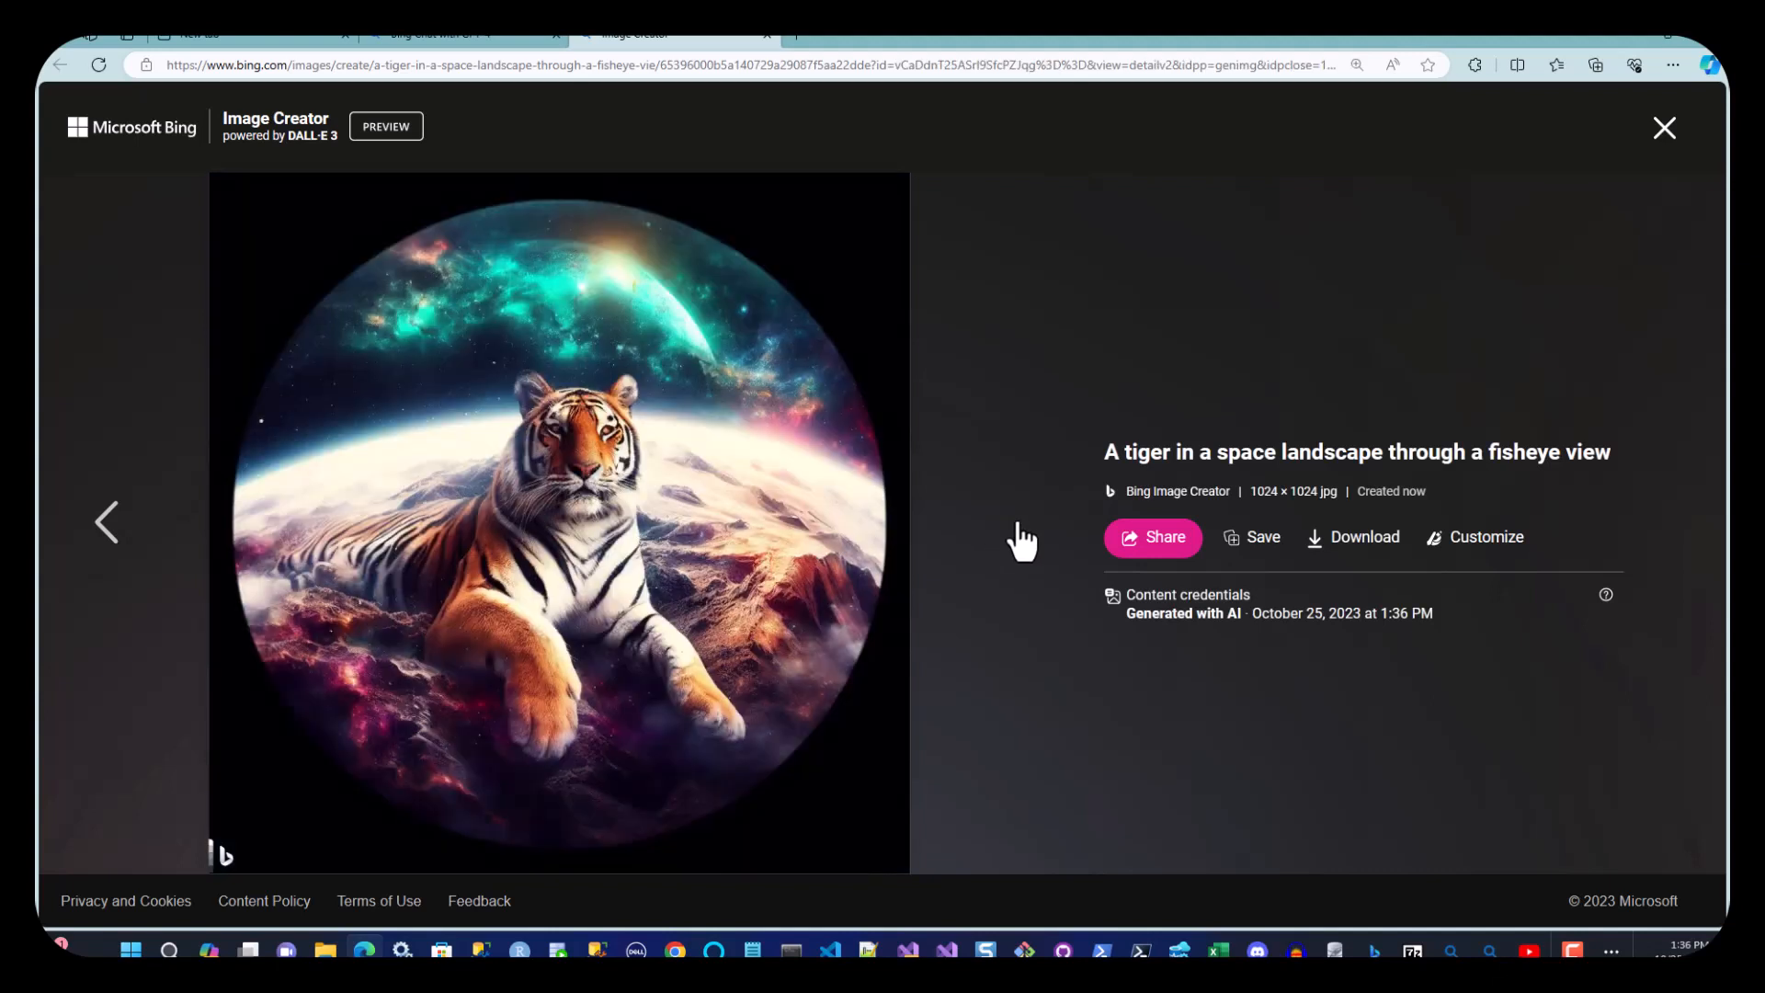
left_click(1484, 543)
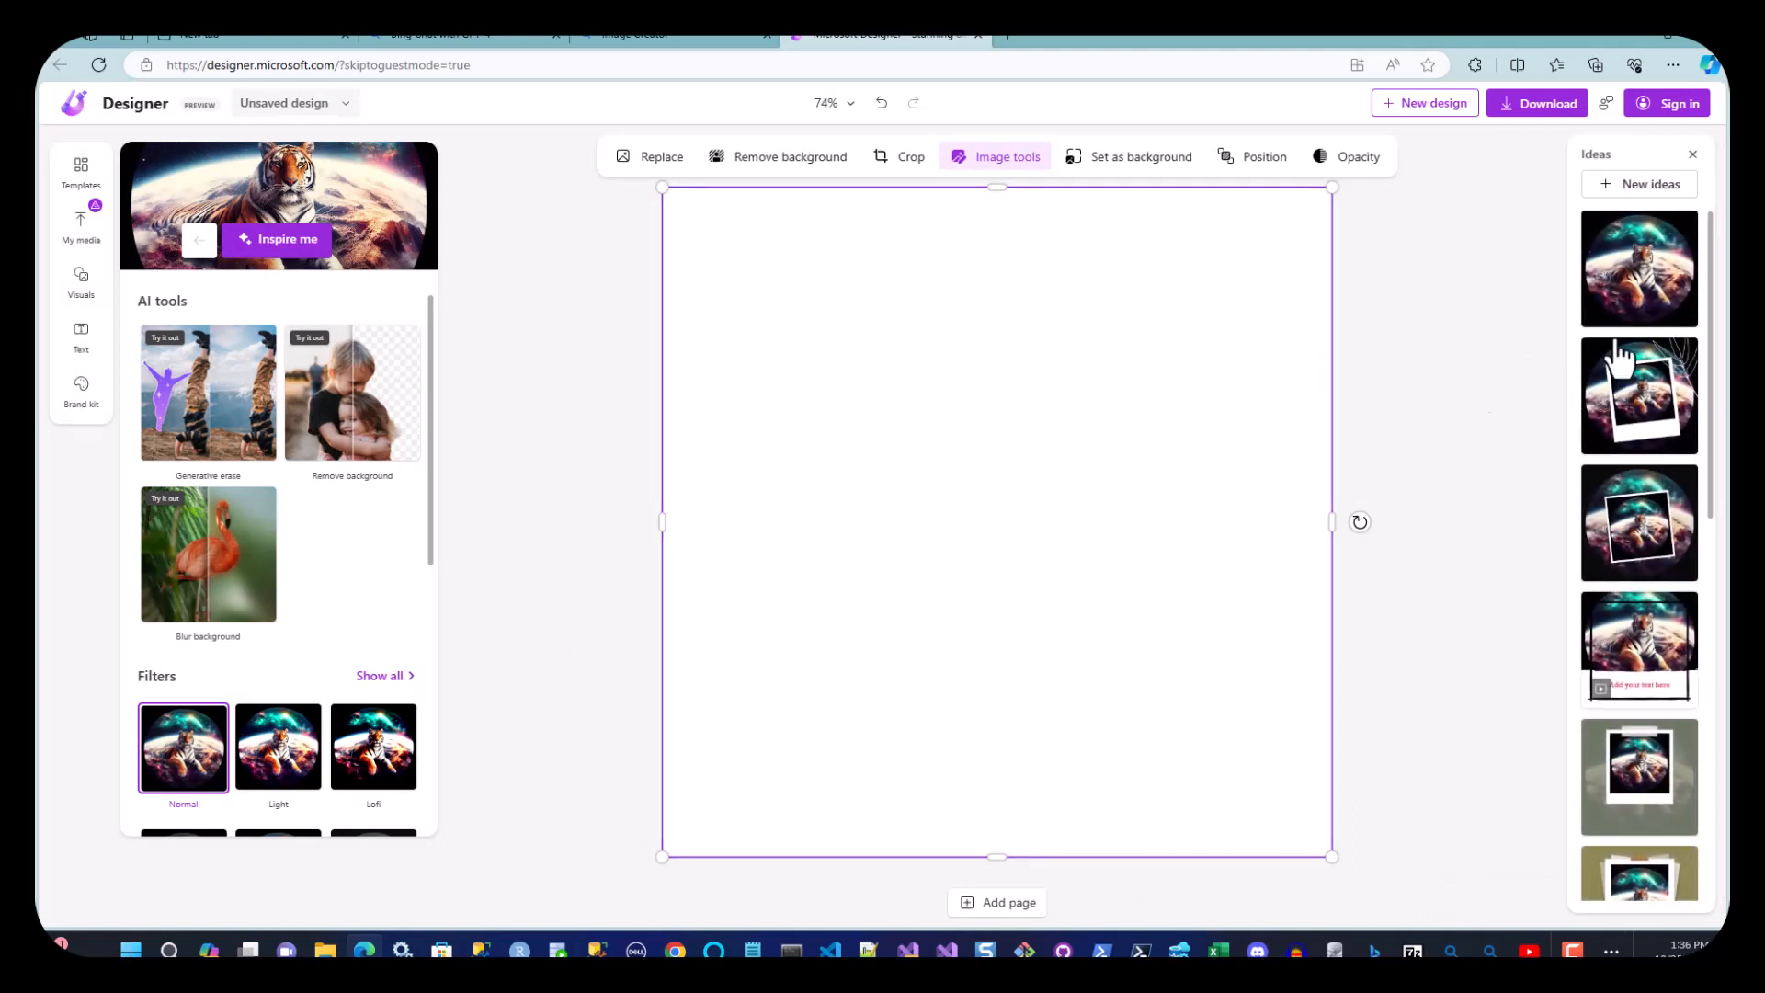
Try the suggested design ideas on the tiger image one after another, ending with the taped polaroid on a green background.
left_click(1645, 377)
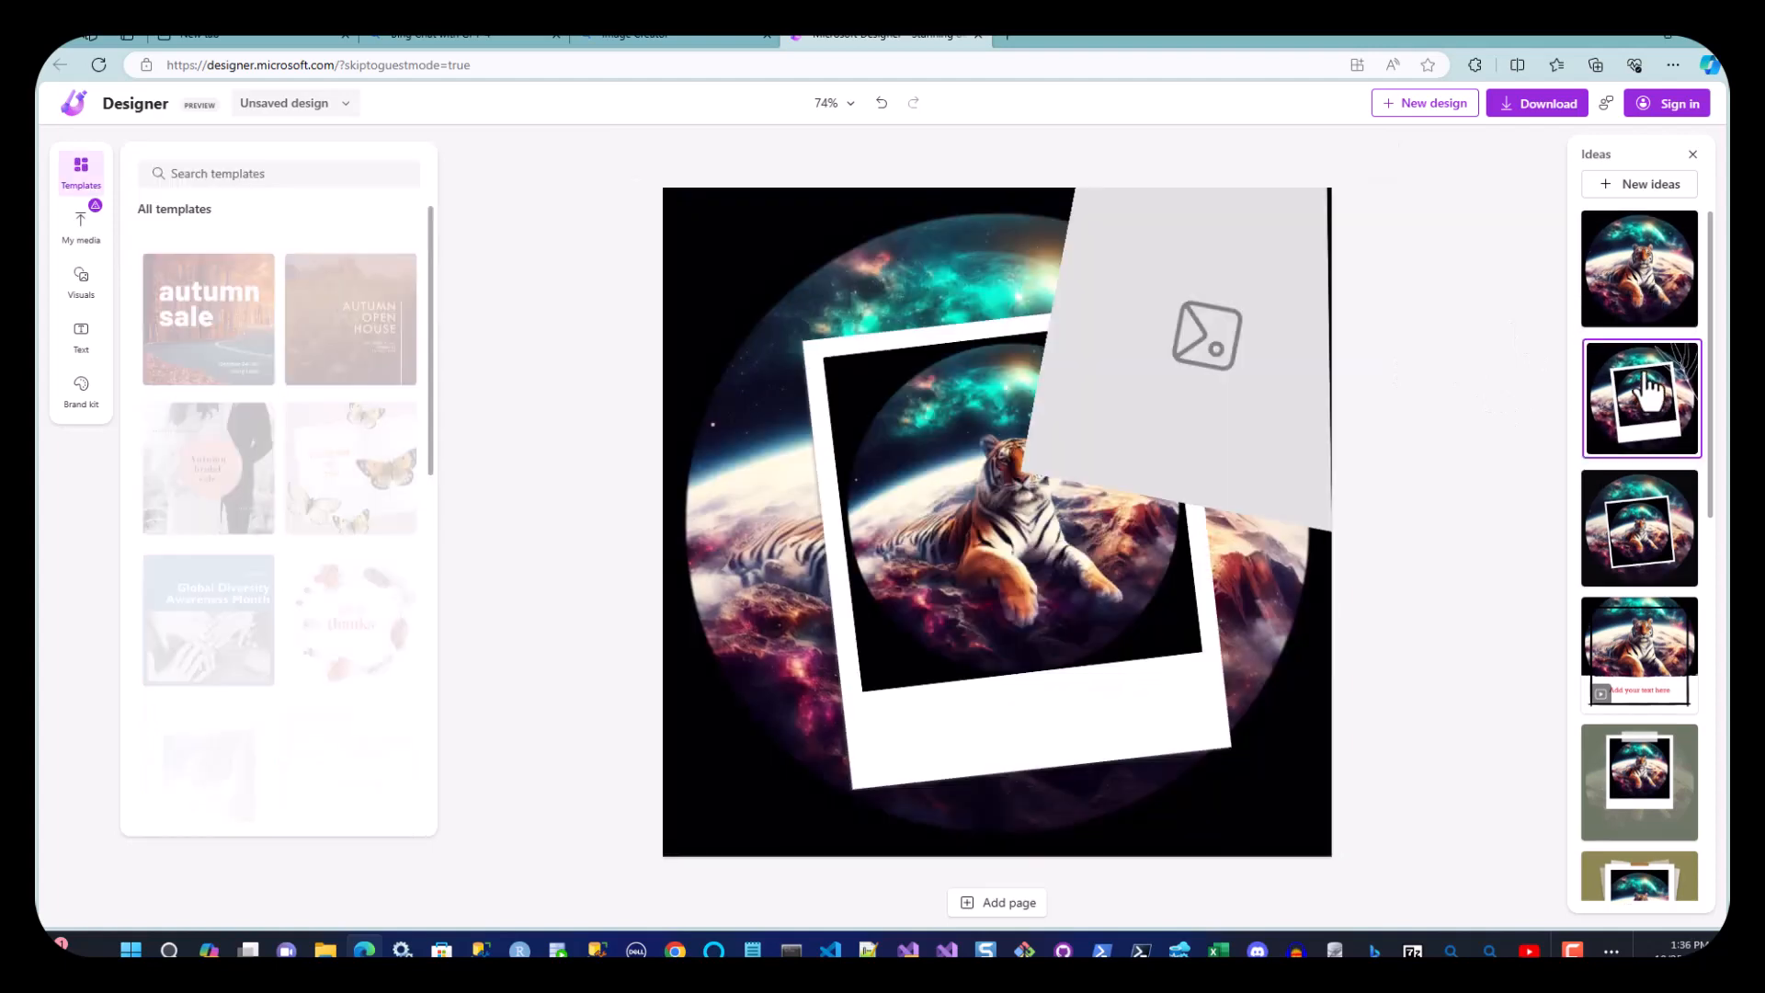
left_click(1666, 566)
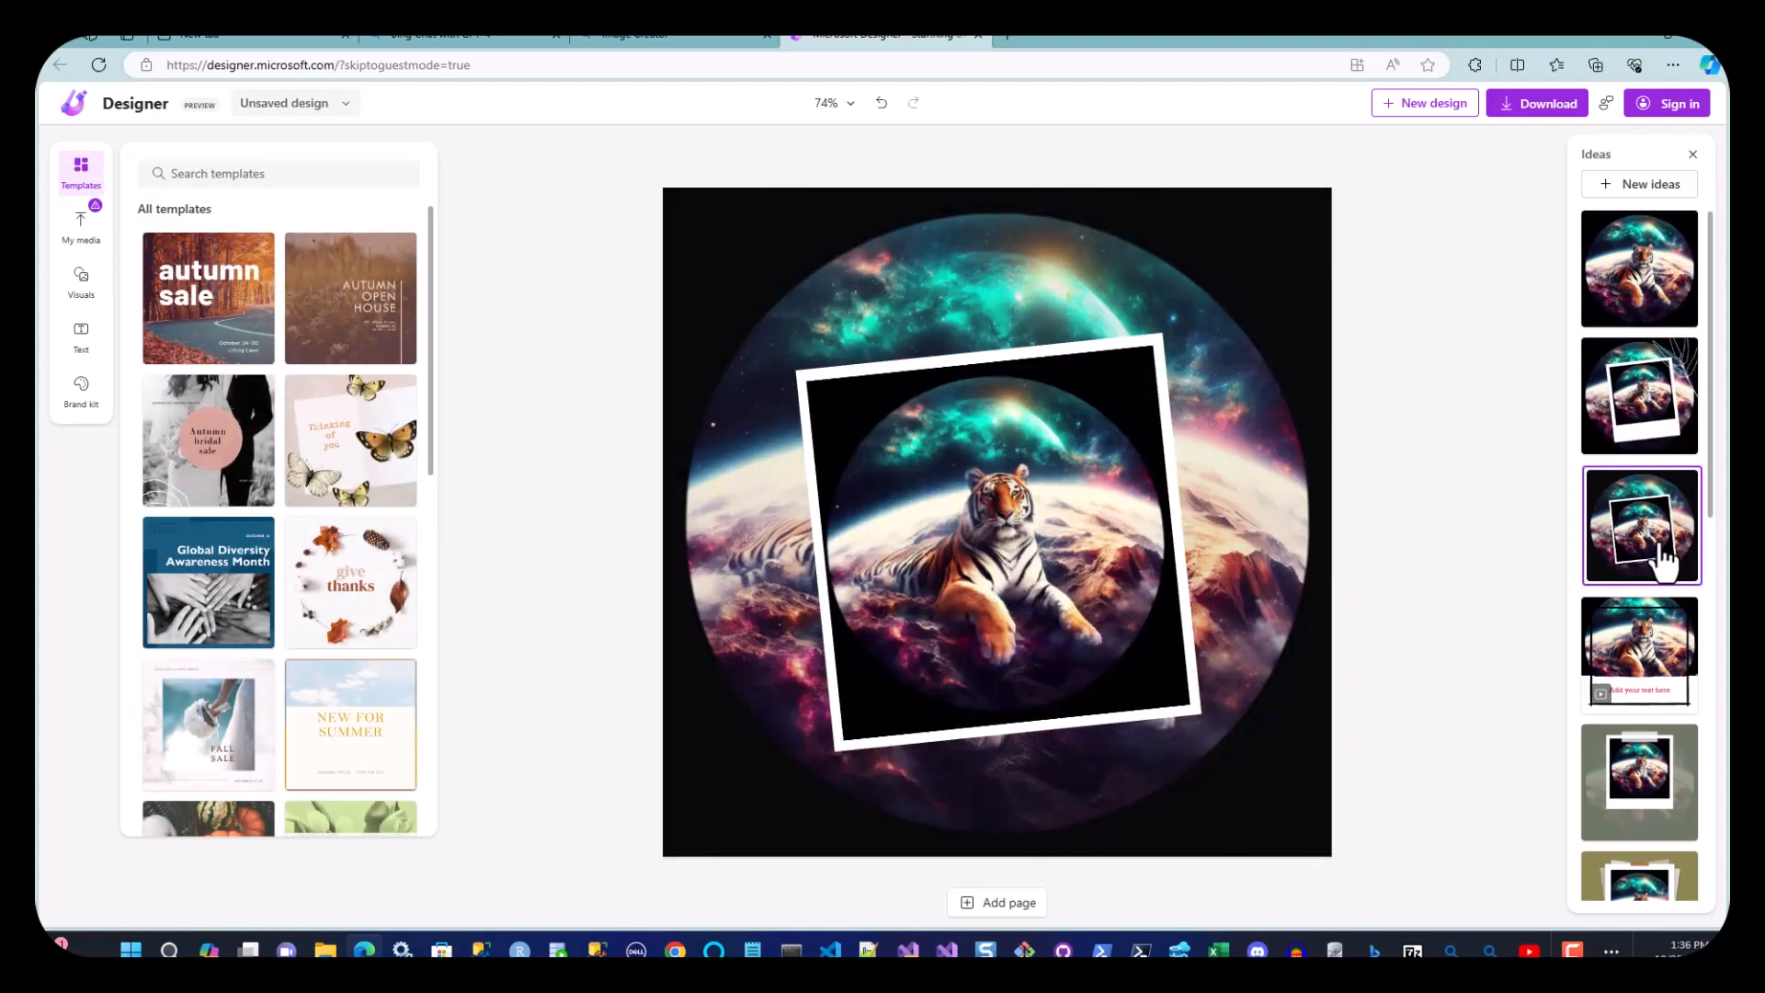
left_click(1640, 654)
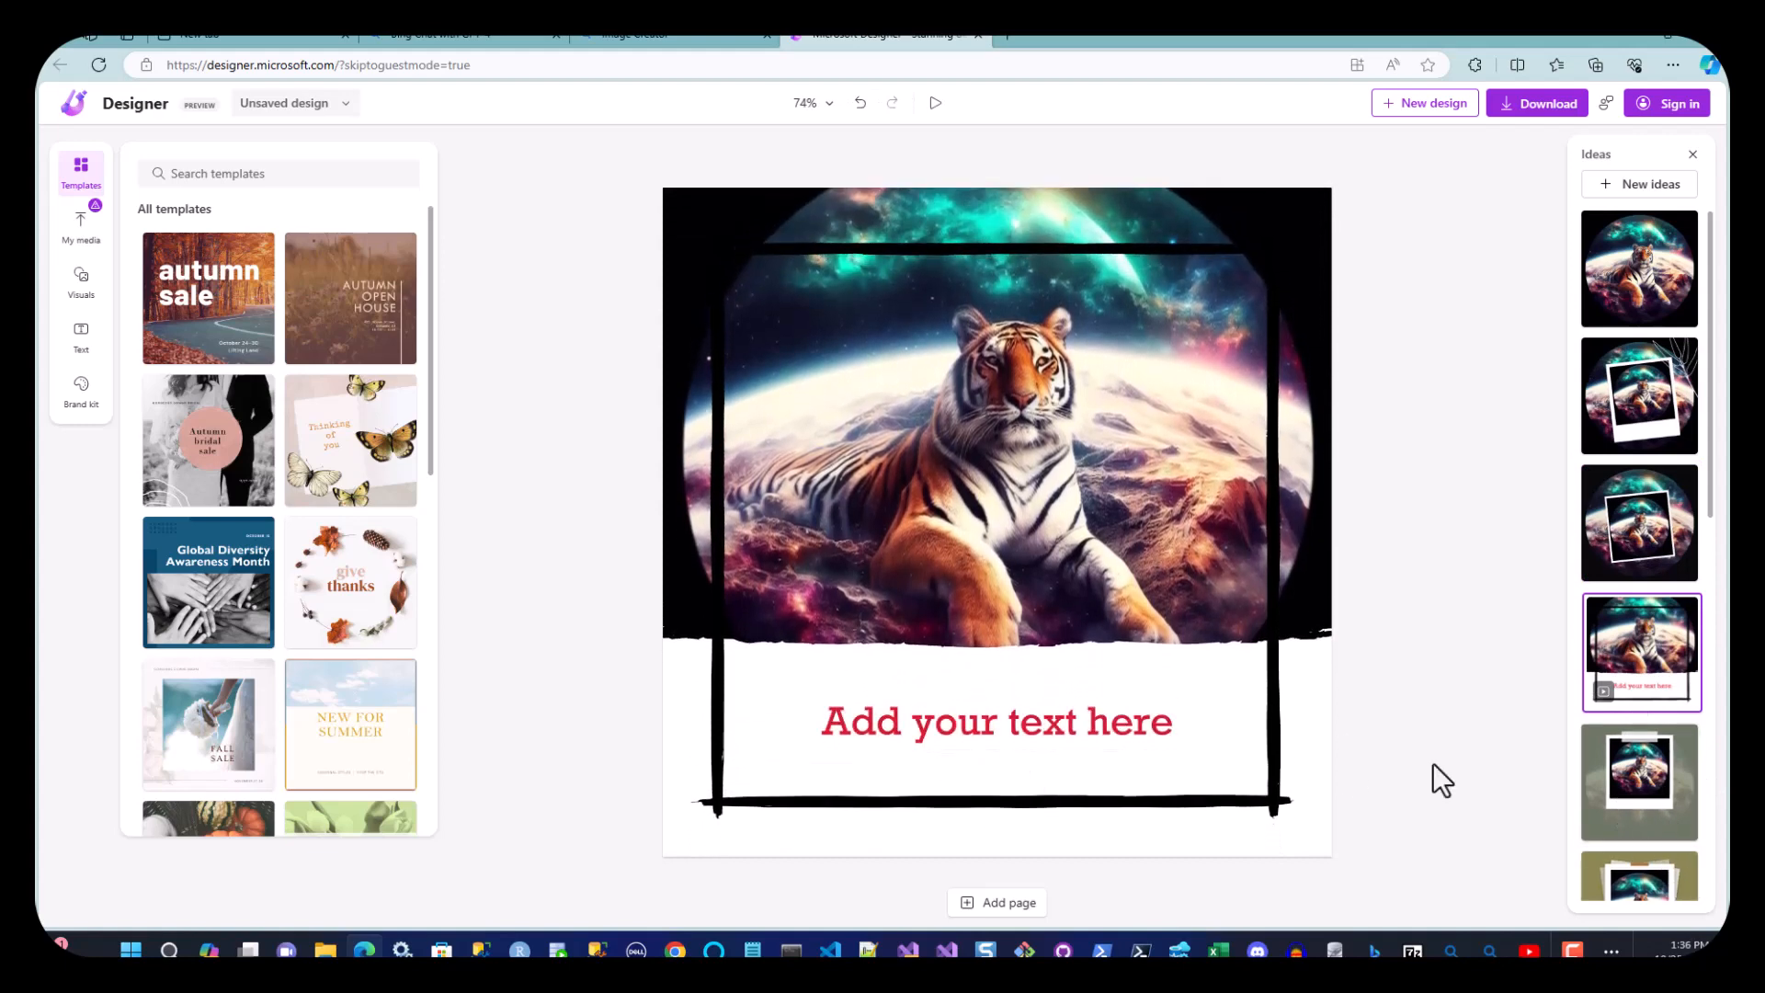
left_click(1676, 809)
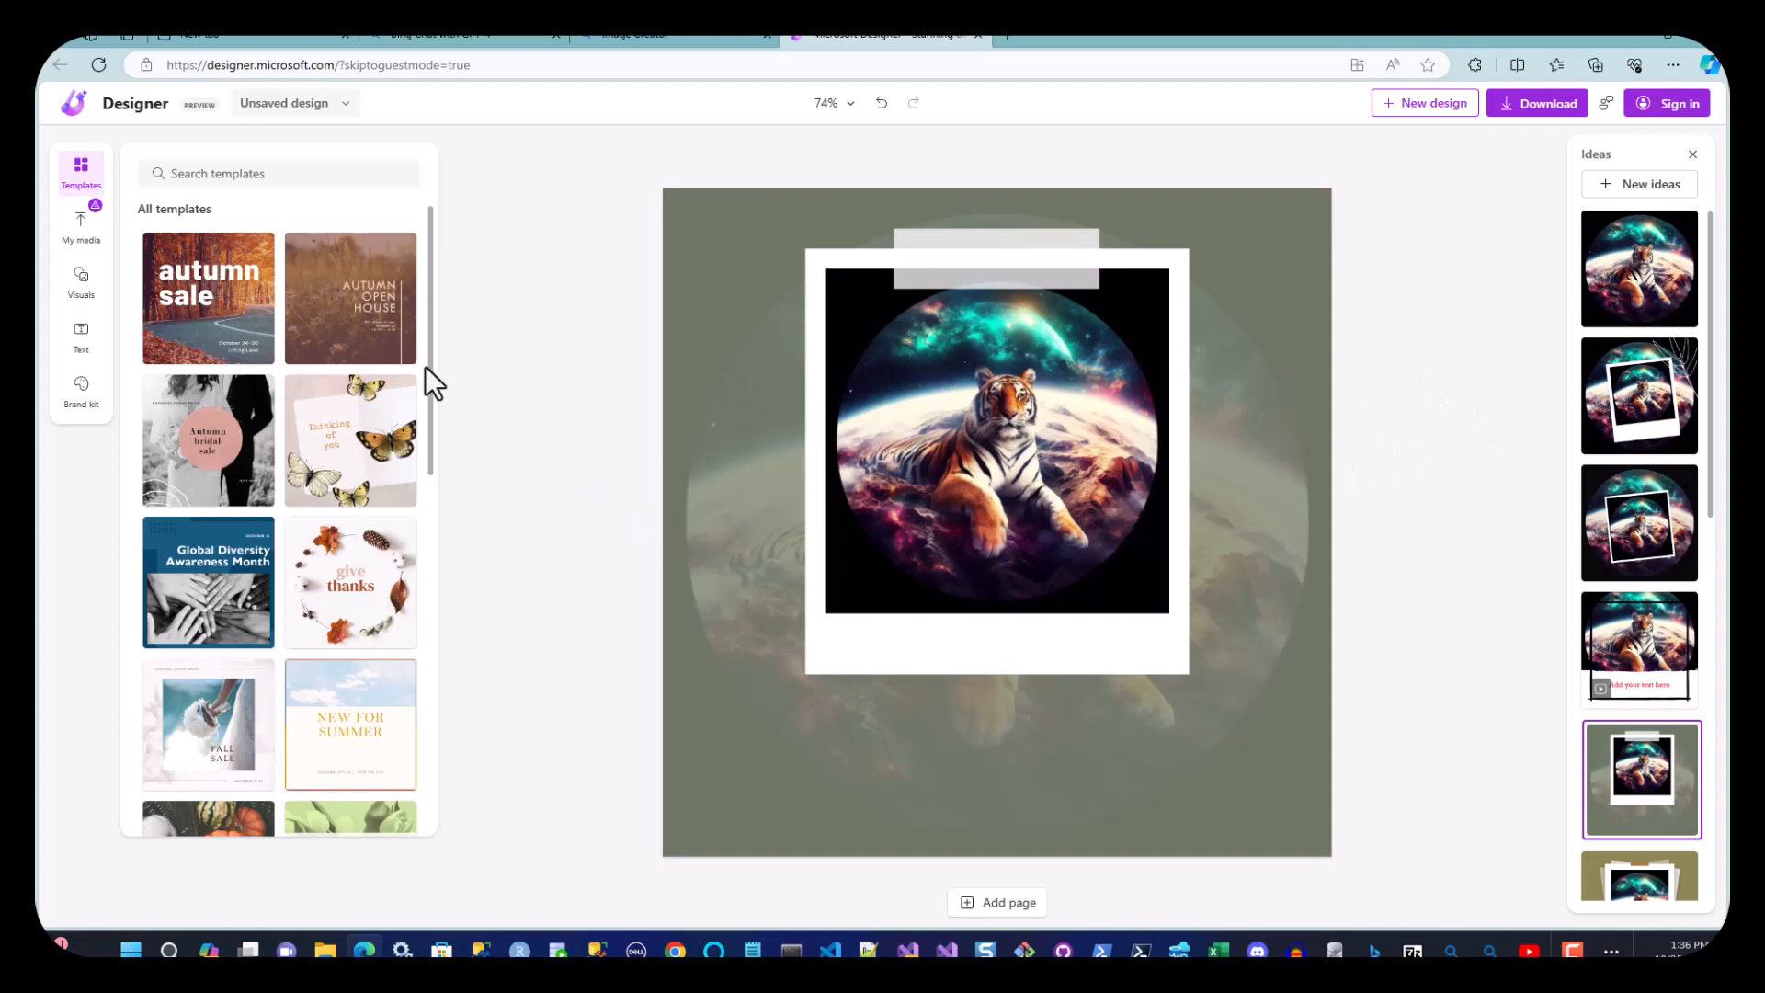
Look through the available design templates, and close the design and the full-size tiger image to return to the chat.
left_click_drag(429, 374, 421, 660)
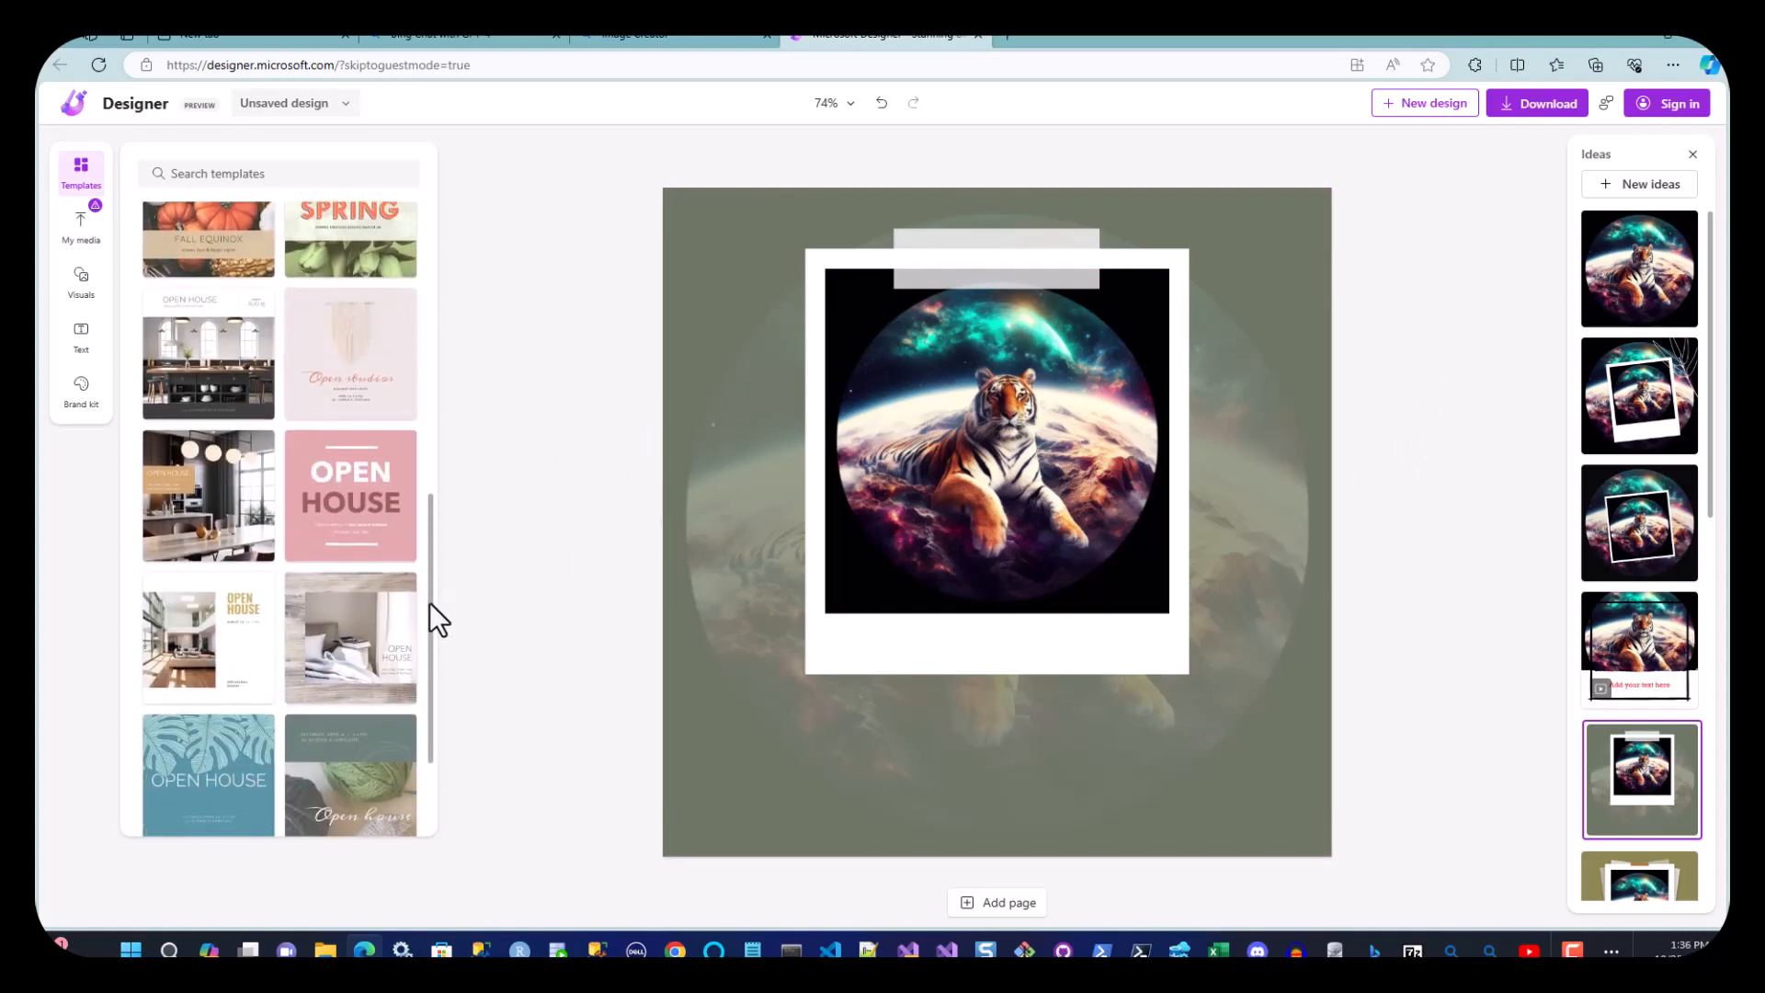
left_click_drag(428, 603, 428, 377)
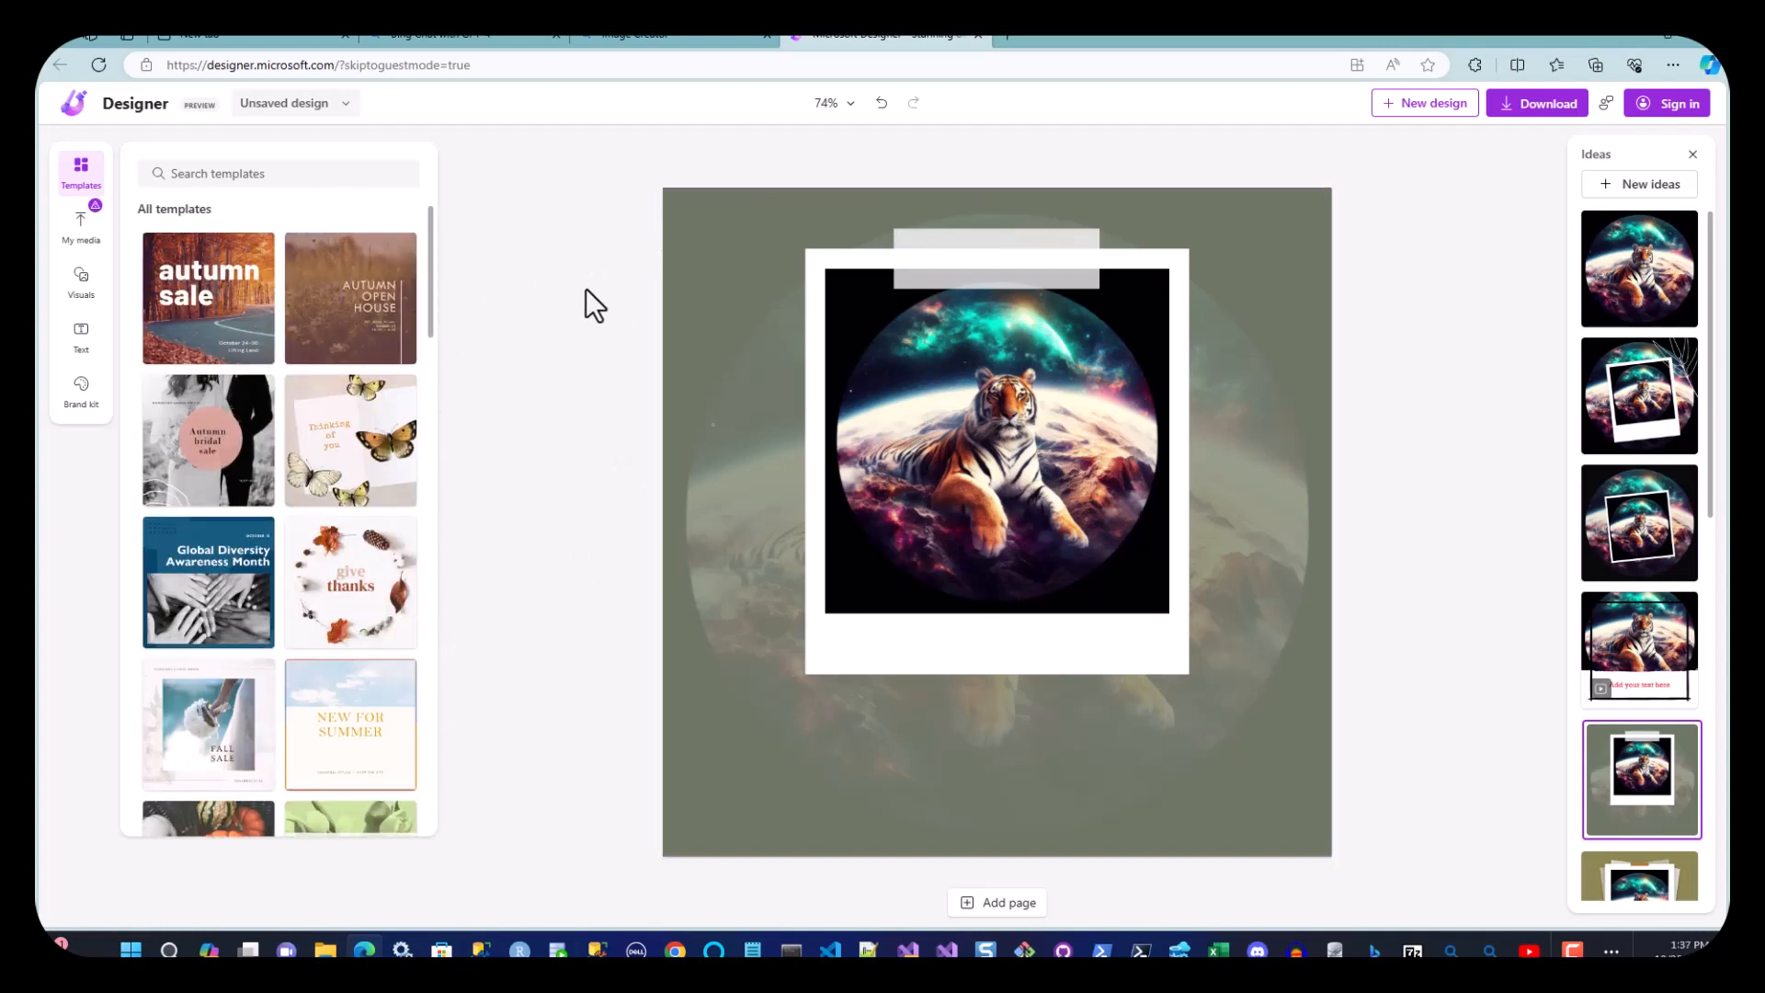
left_click(979, 33)
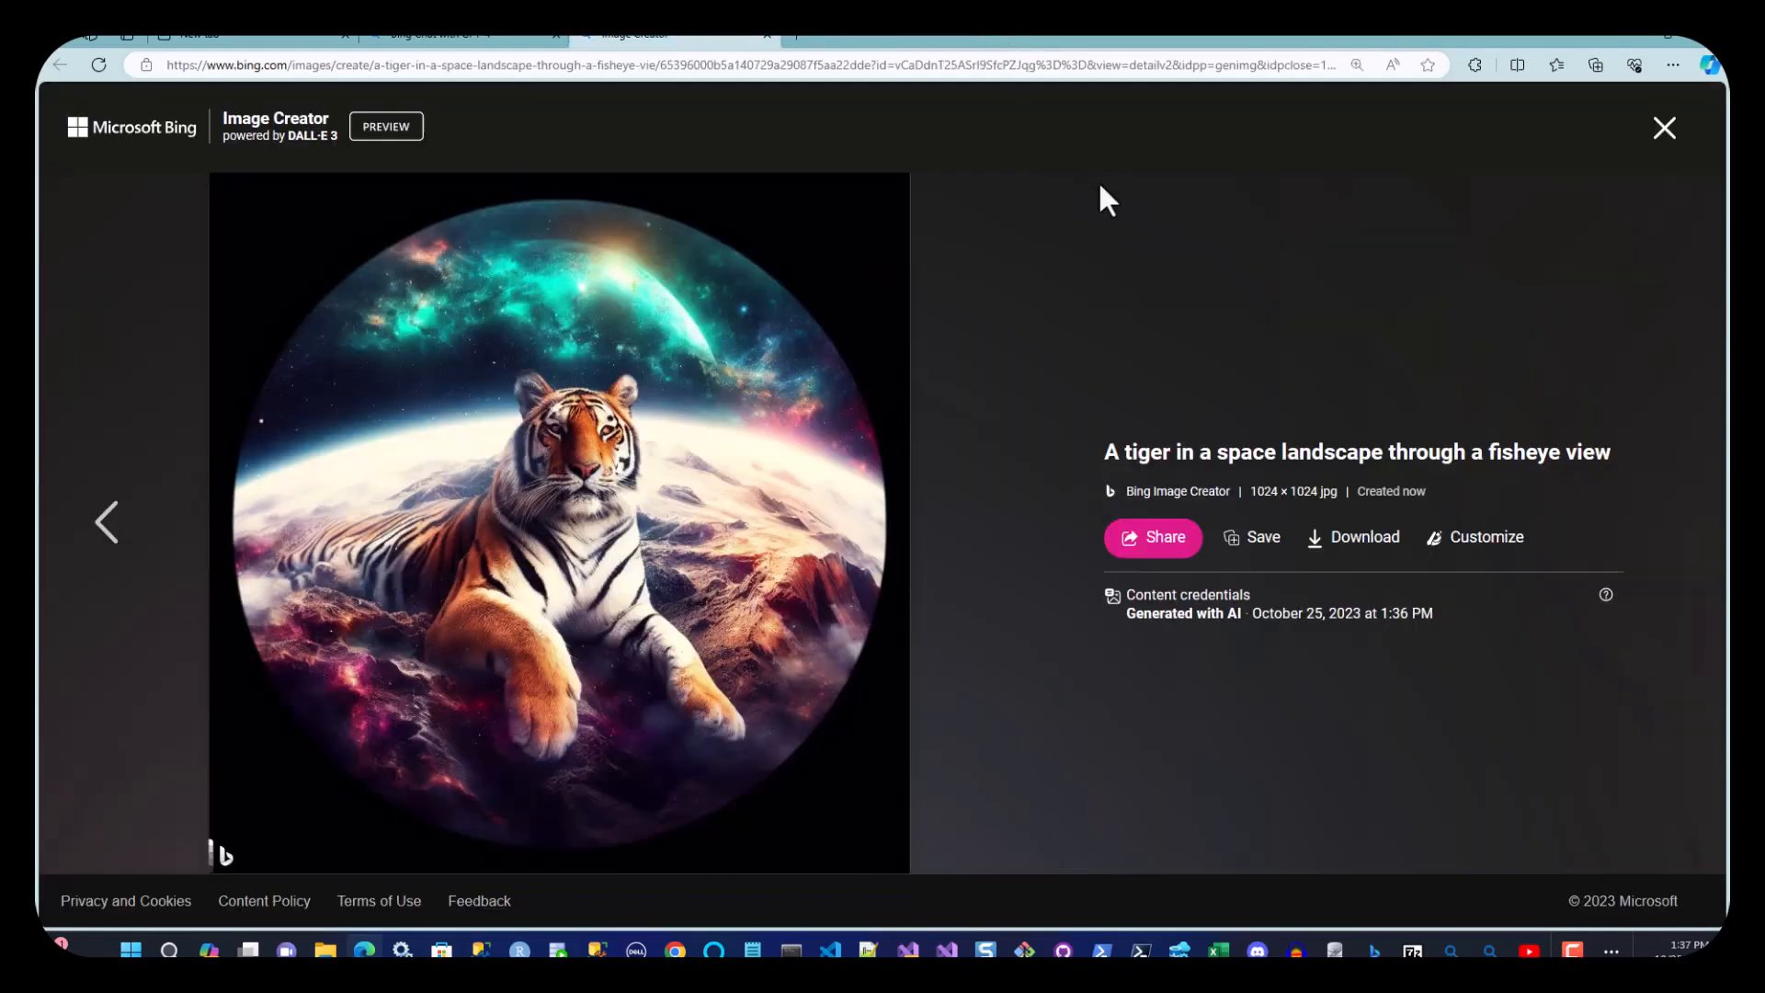
left_click(1664, 129)
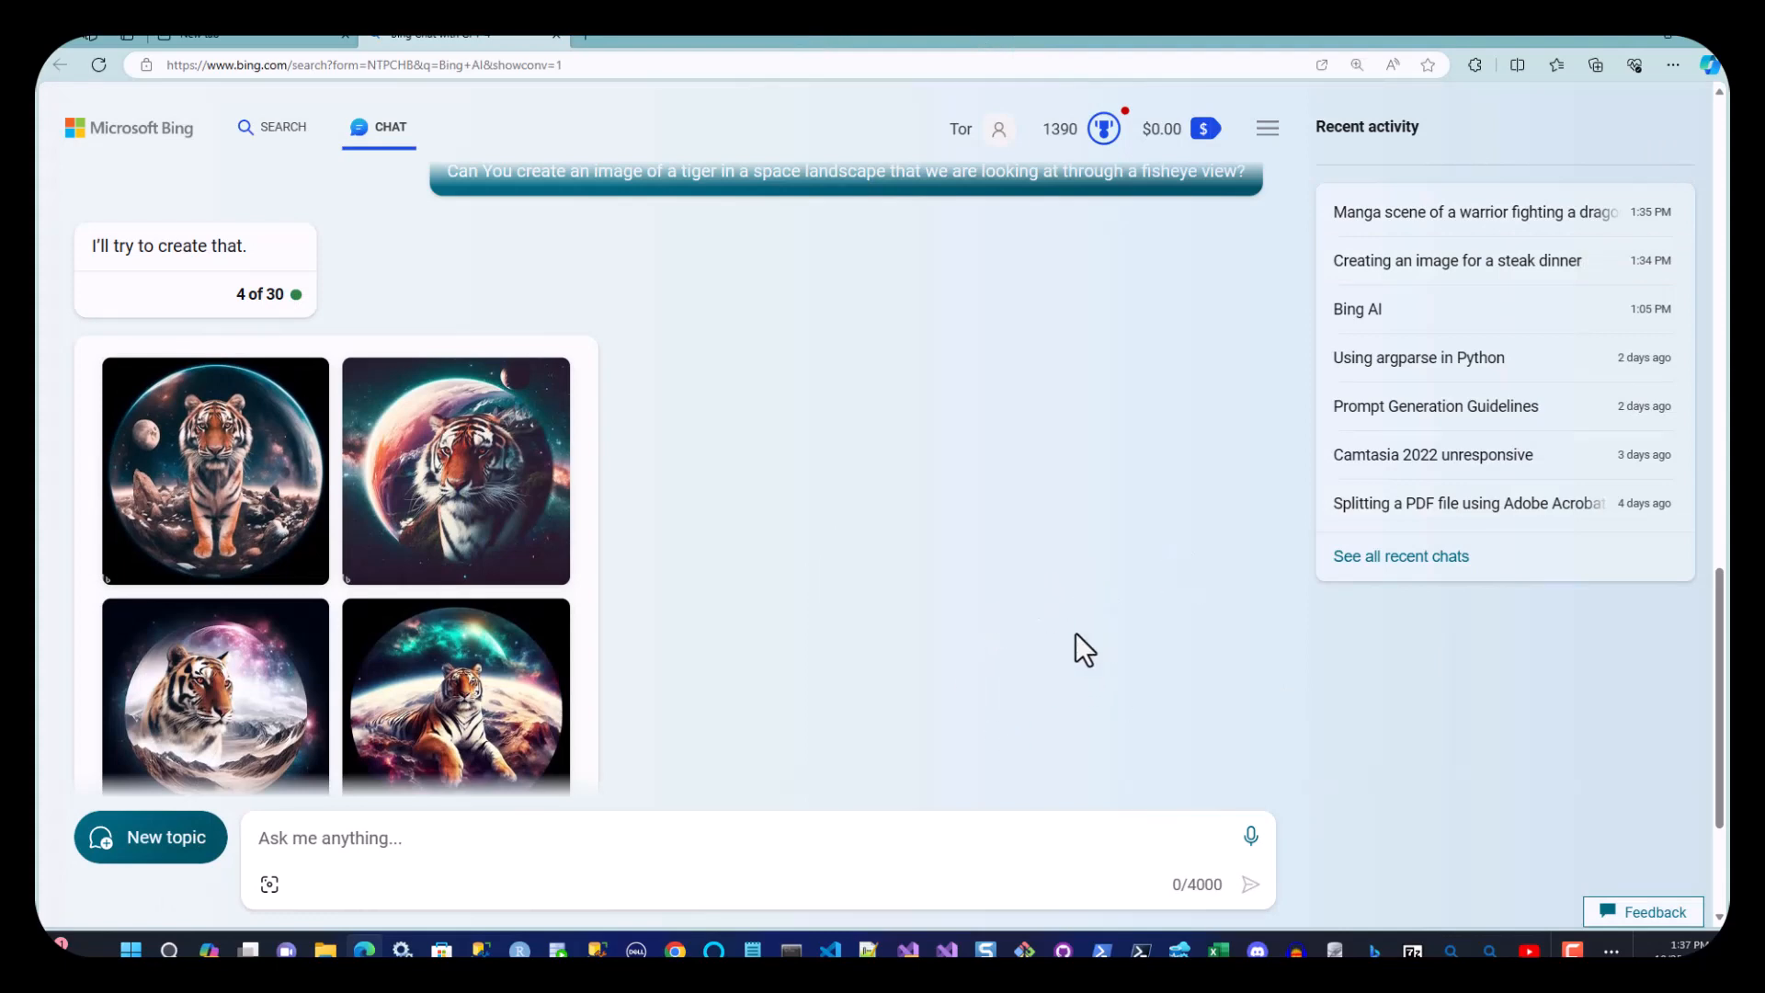
Submit the chat prompt "Can you create an image of a realistic, photo realistic 4k leonardo DaVinci in a landscape with the sun going down".
scroll(922, 638, "up", 4)
scroll(913, 664, "down", 3)
scroll(913, 663, "up", 4)
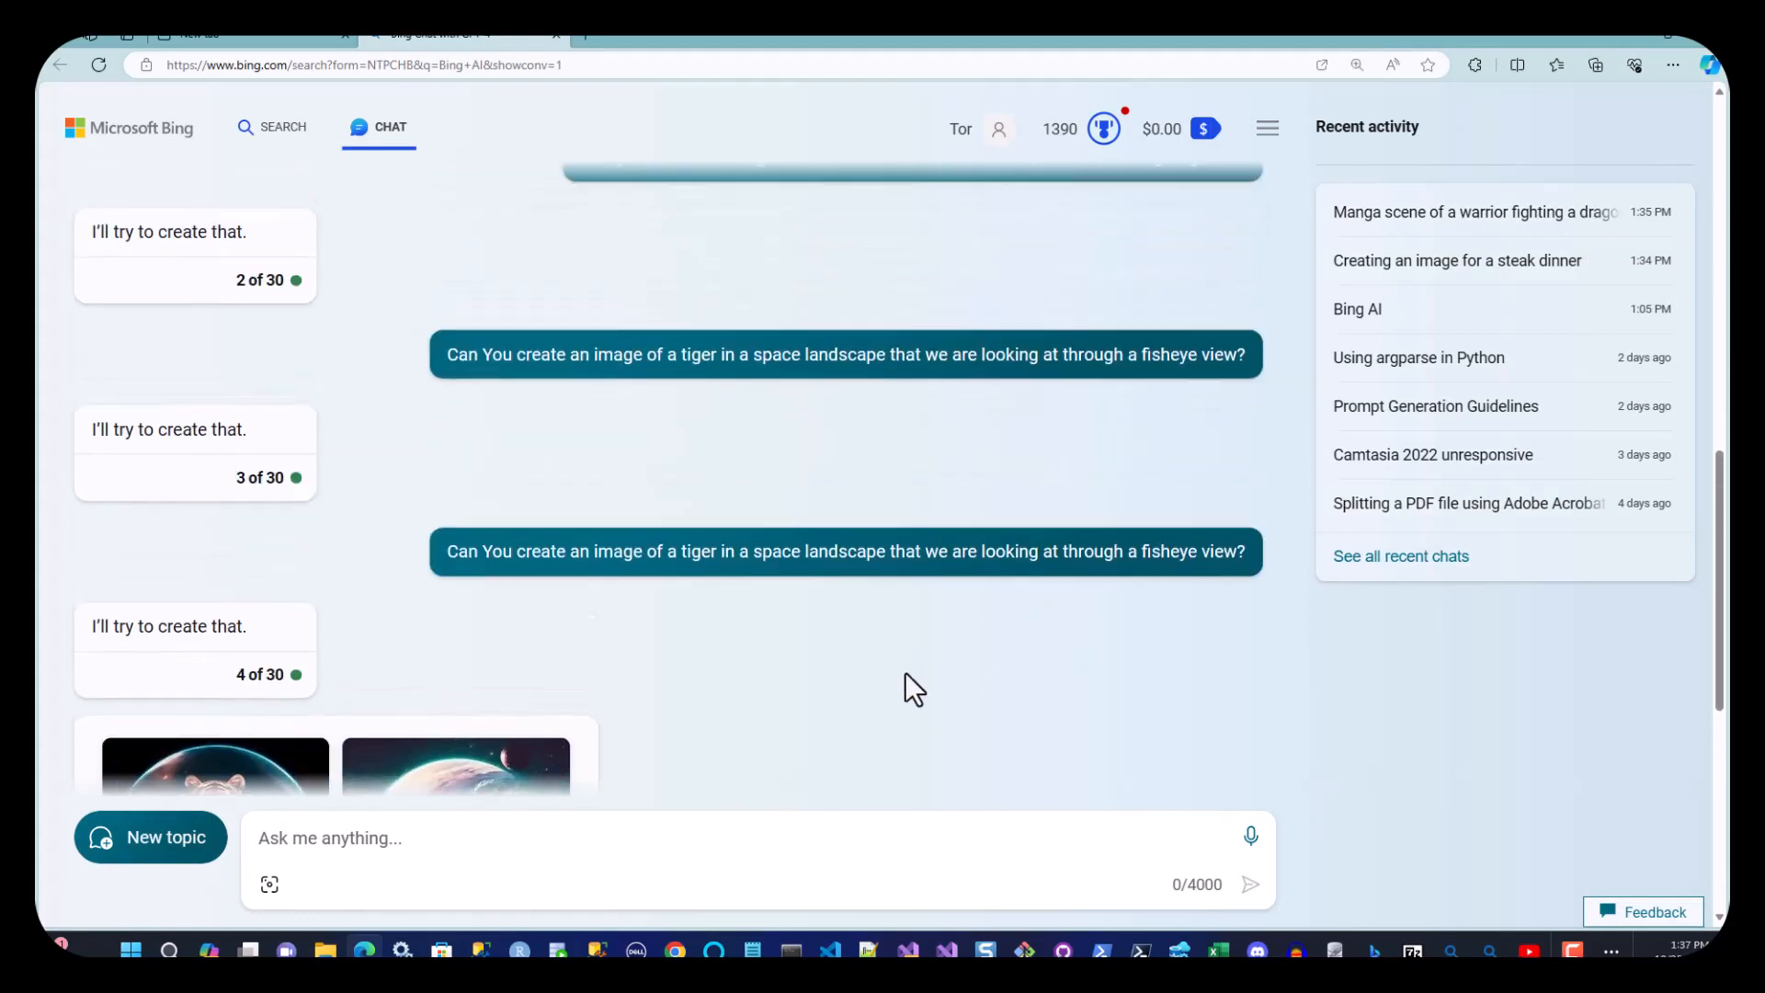
scroll(910, 672, "up", 3)
scroll(914, 670, "down", 3)
scroll(828, 526, "up", 3)
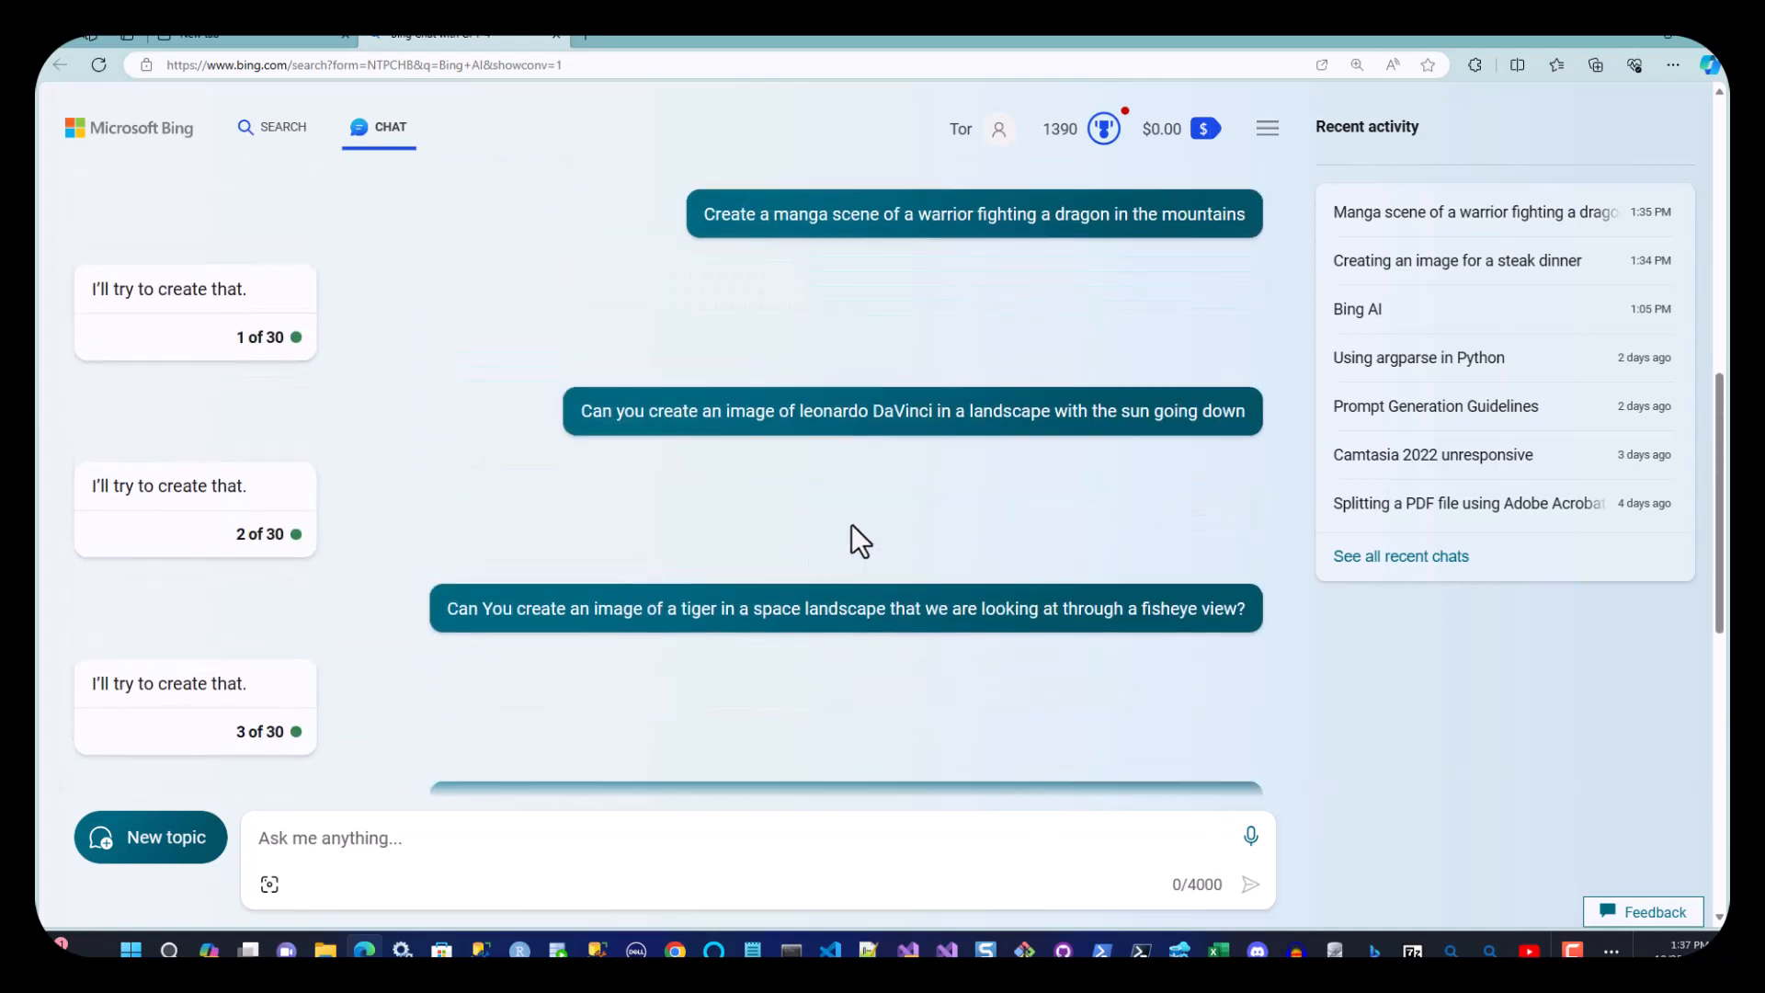
mouse_move(589, 414)
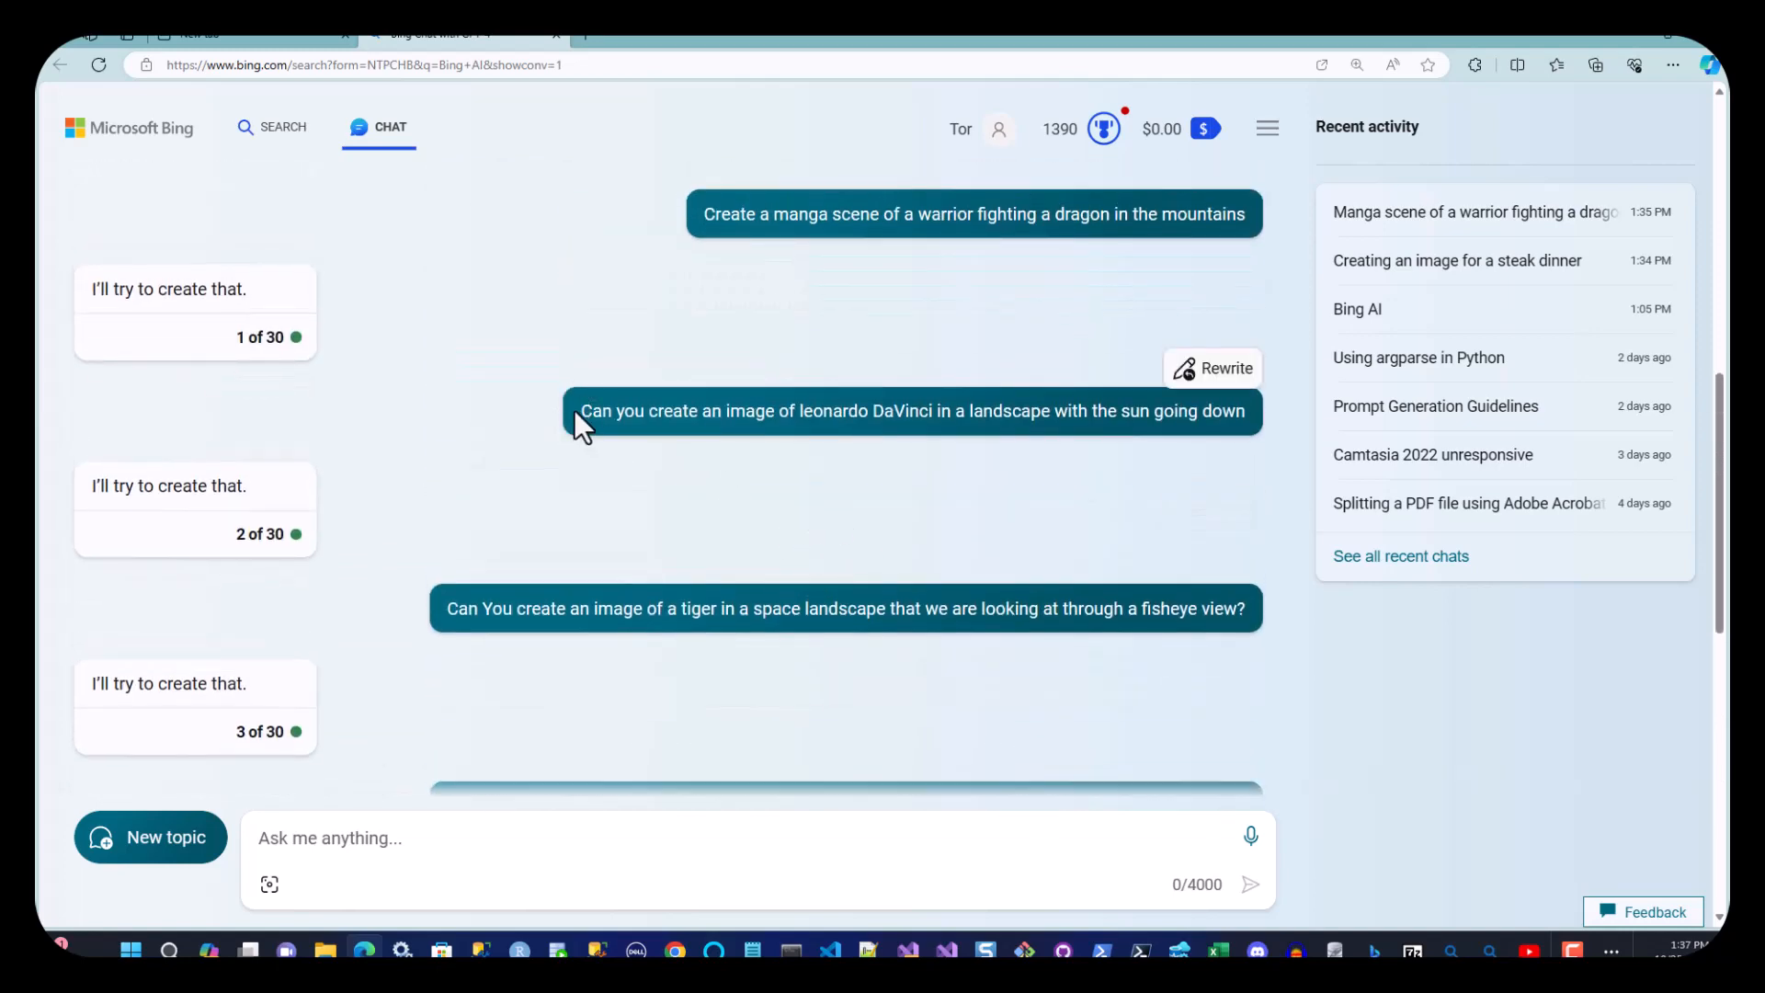
left_click_drag(585, 410, 1294, 425)
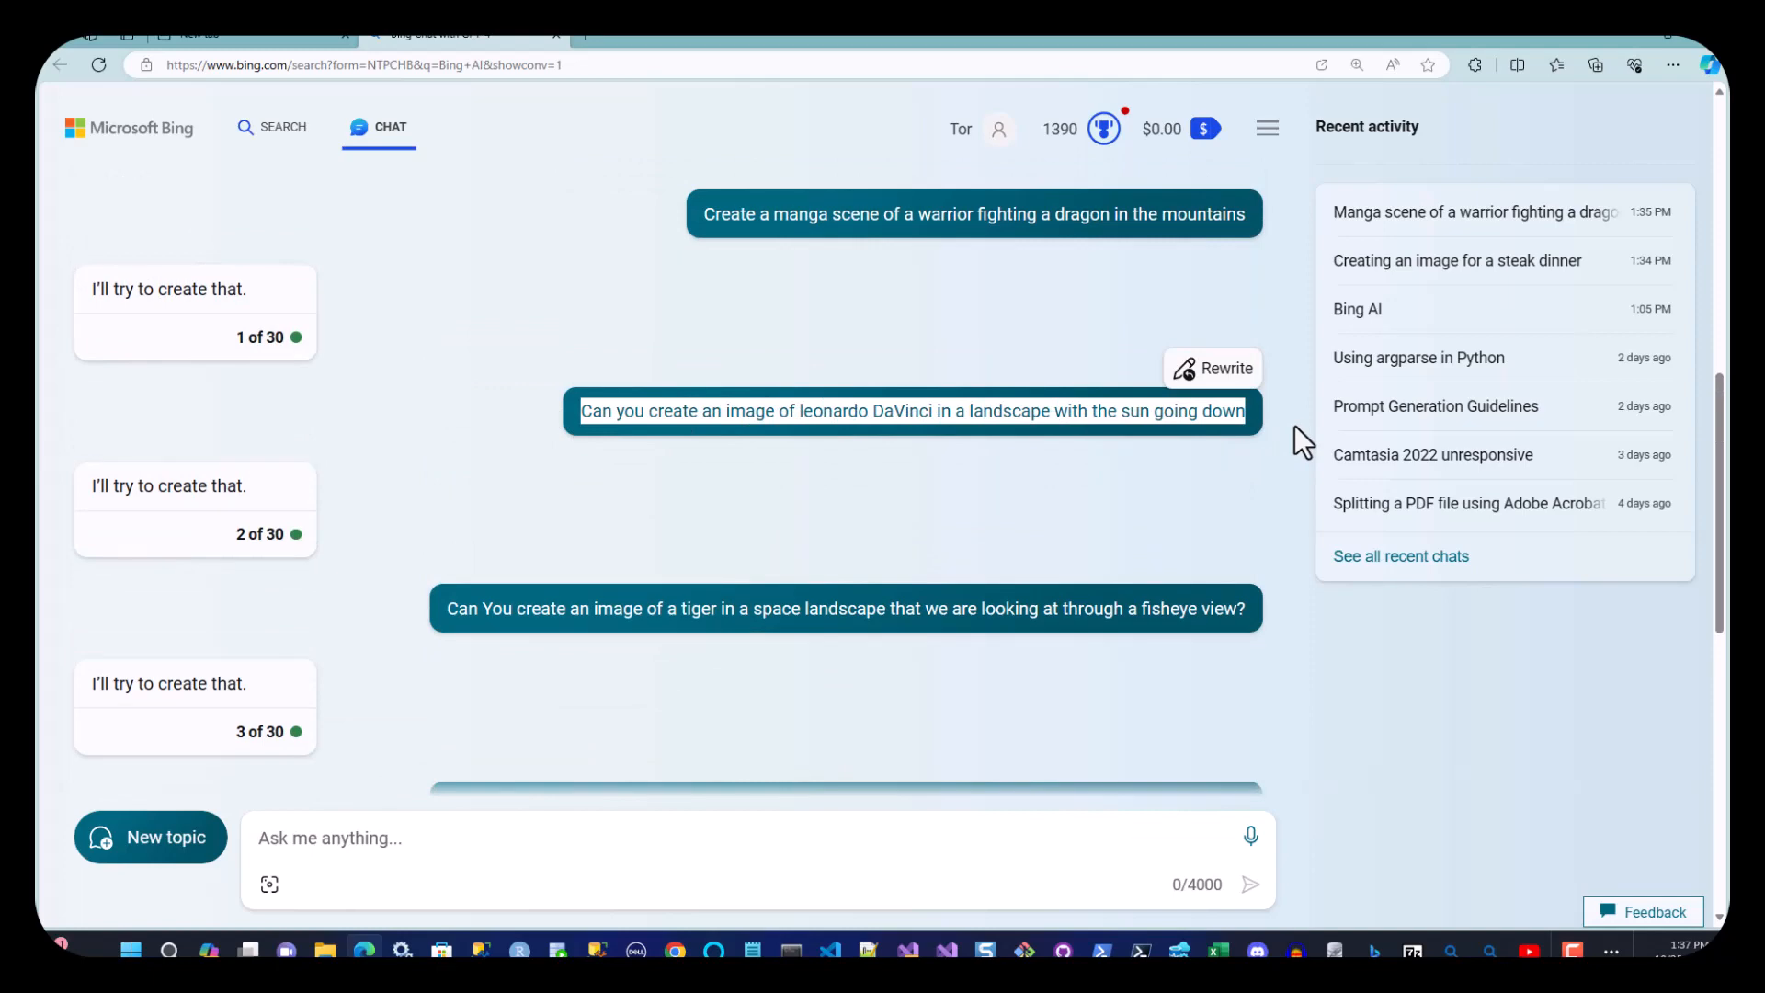
left_click(434, 850)
type("Can you create an image of a realistic, photo realistic 4k leonardo DaVinci in a landscape with the sun going down")
left_click(1251, 885)
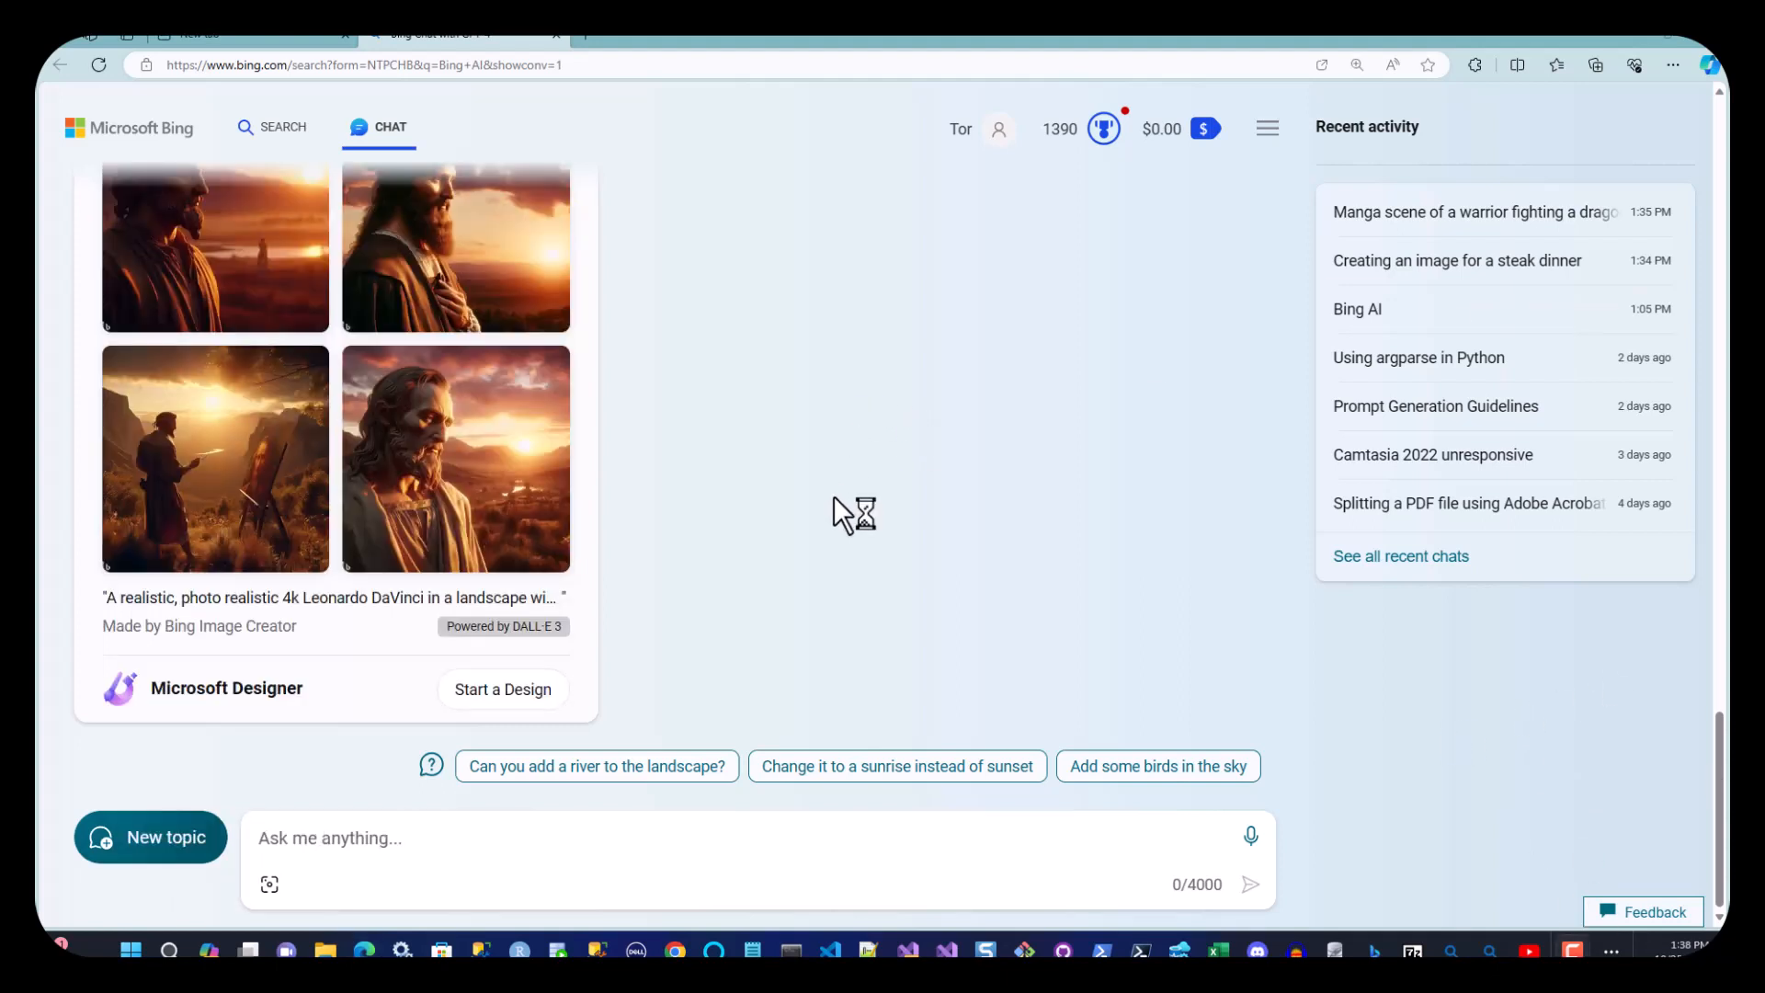
View each of the four generated Leonardo DaVinci sunset images at full size and return to the chat.
scroll(834, 513, "up", 3)
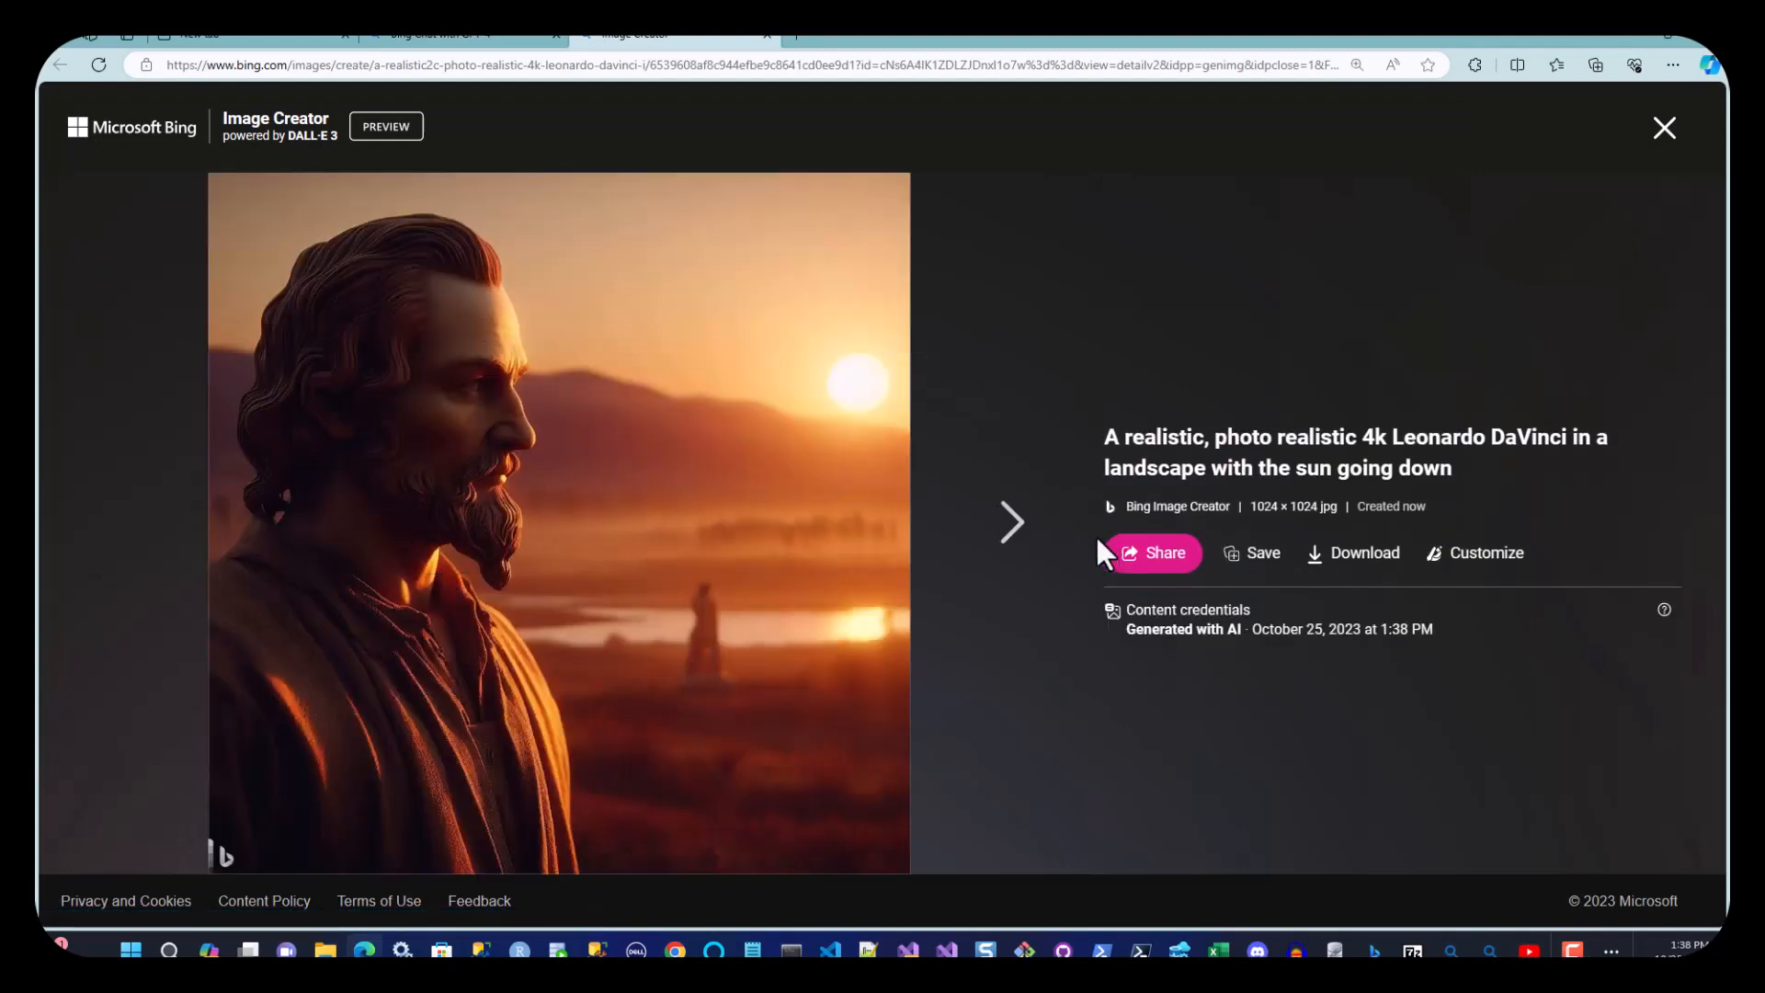
left_click(1010, 526)
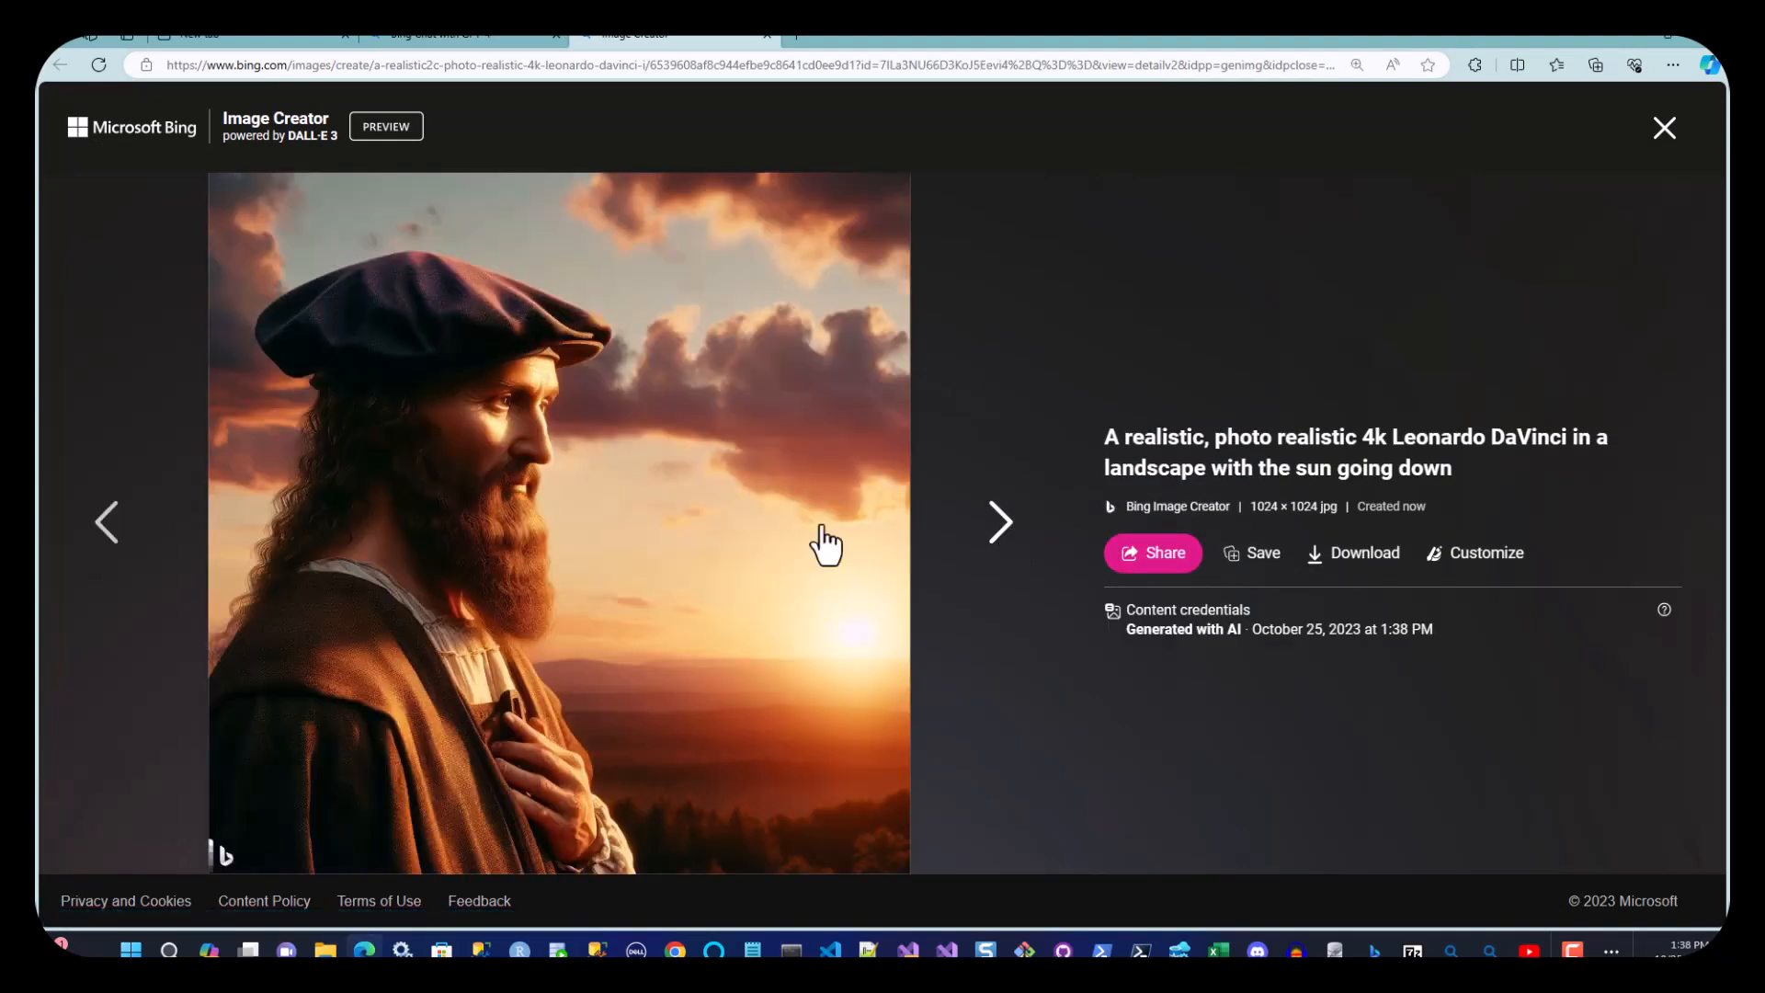
left_click(1000, 522)
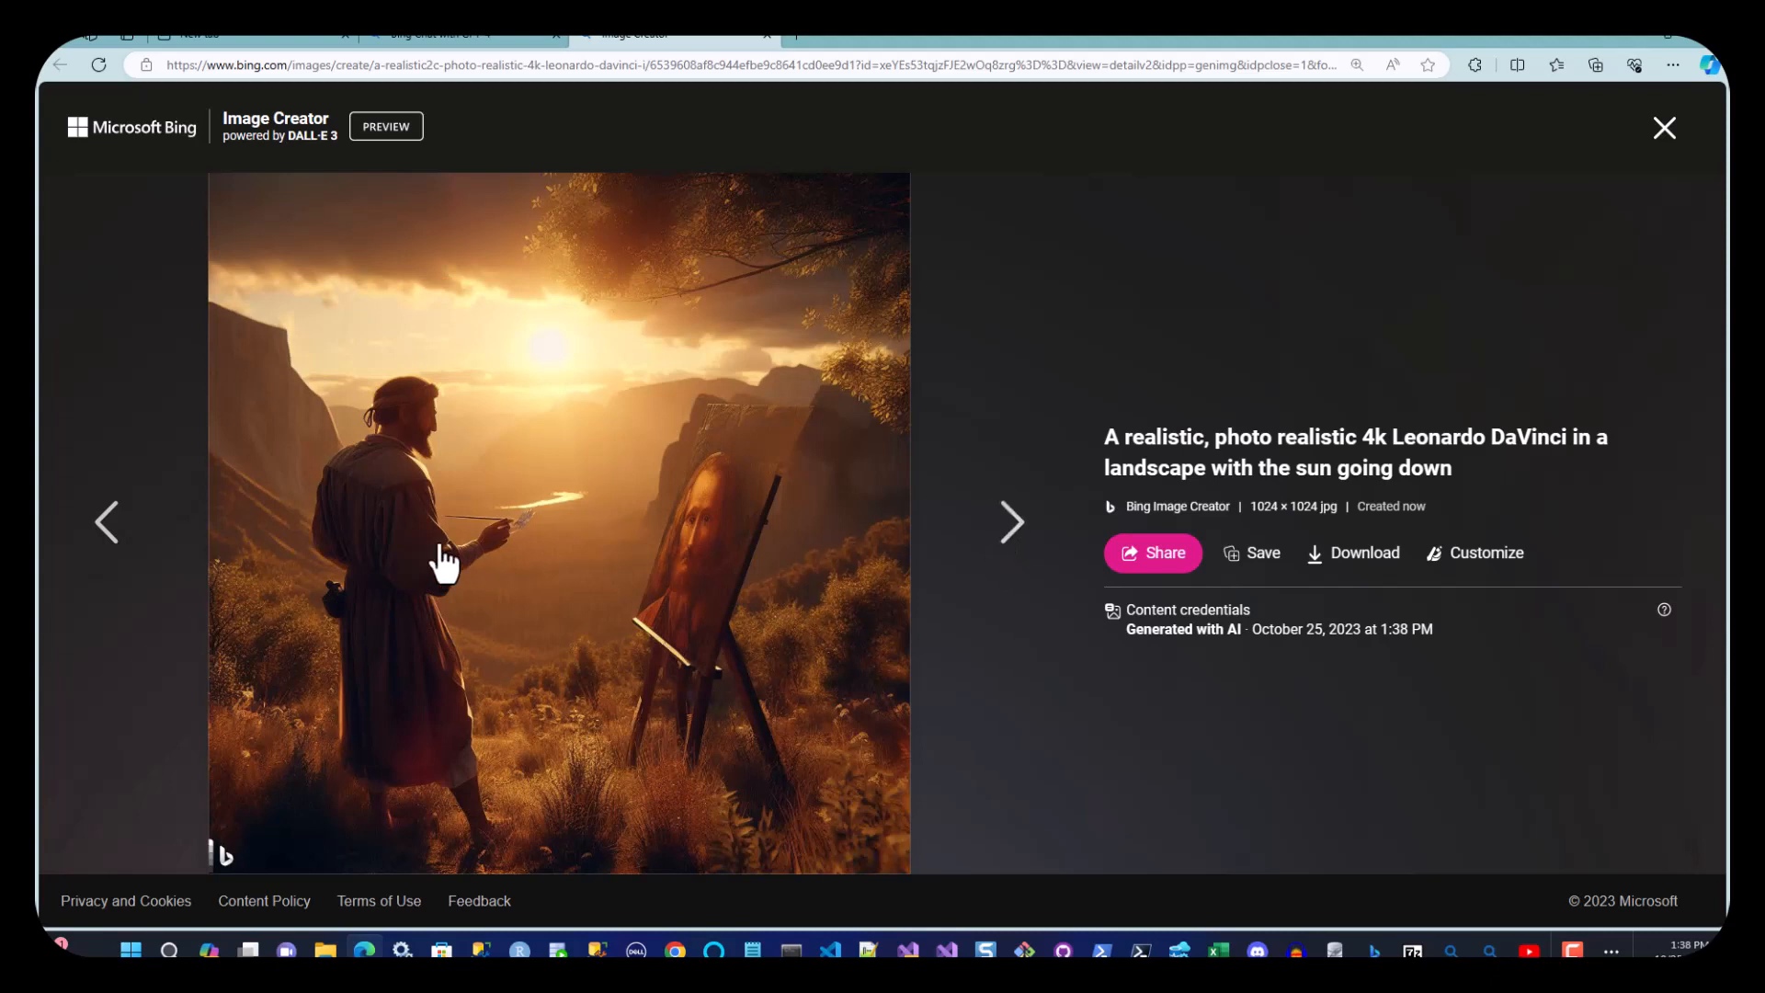
left_click(1003, 524)
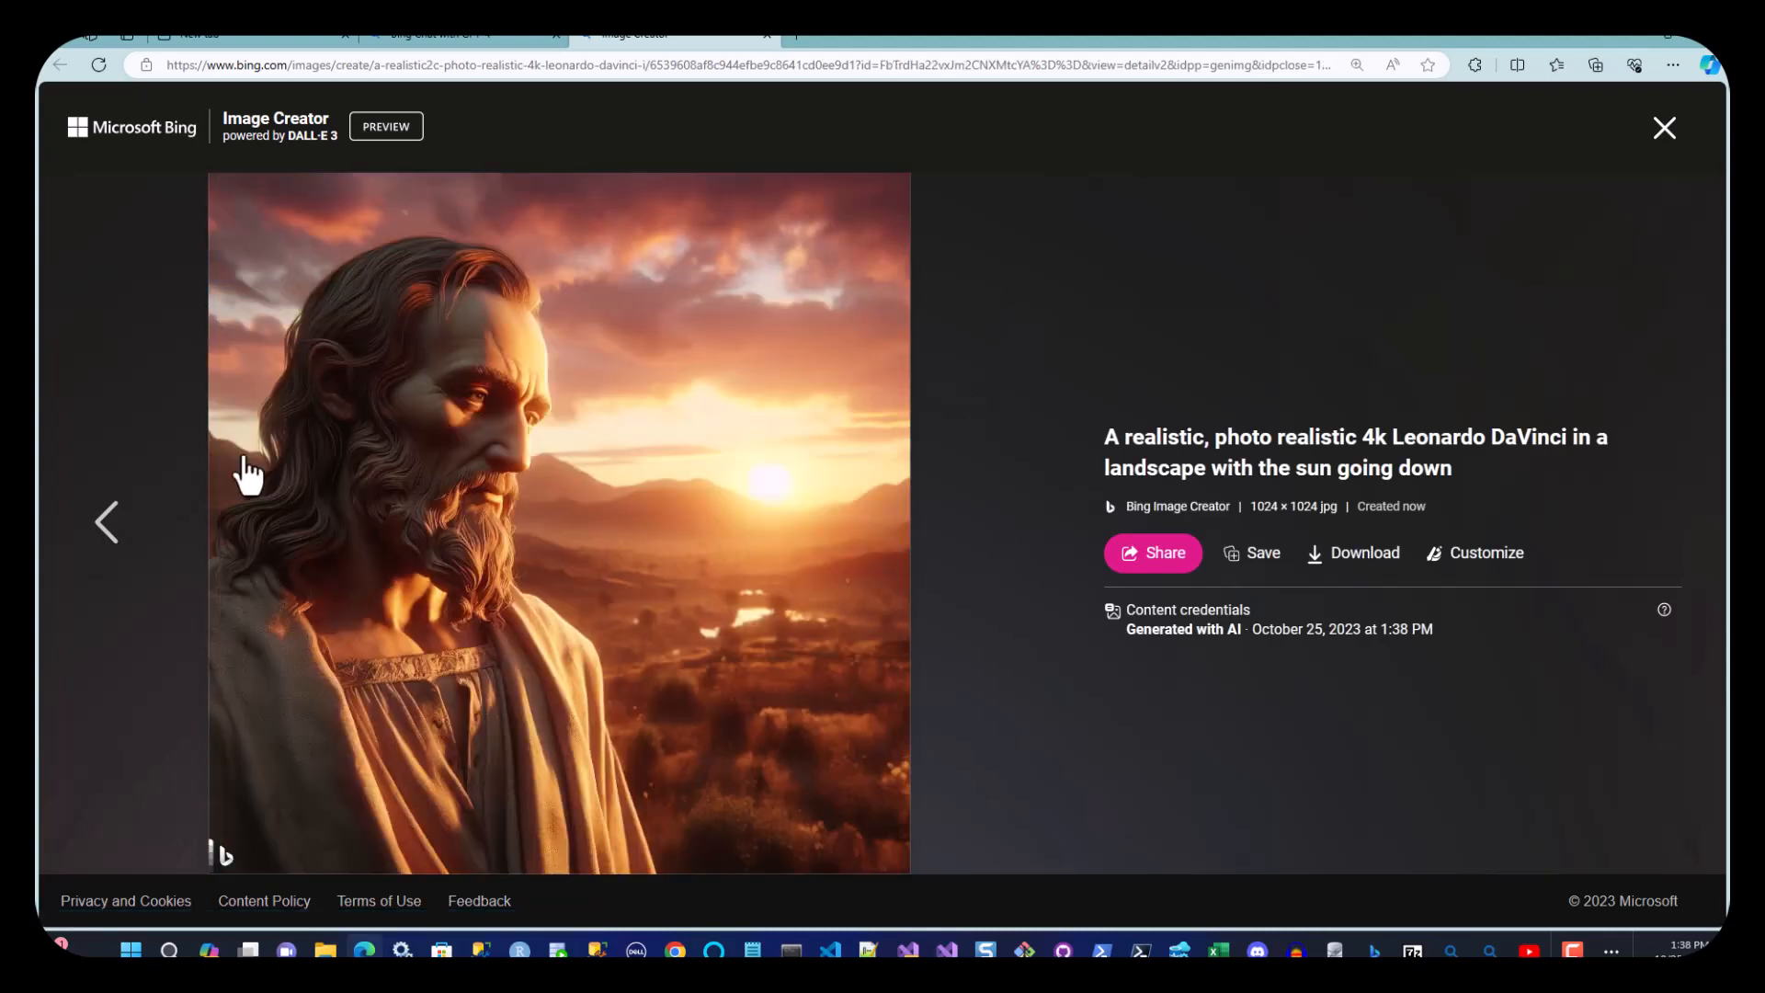
left_click(1665, 129)
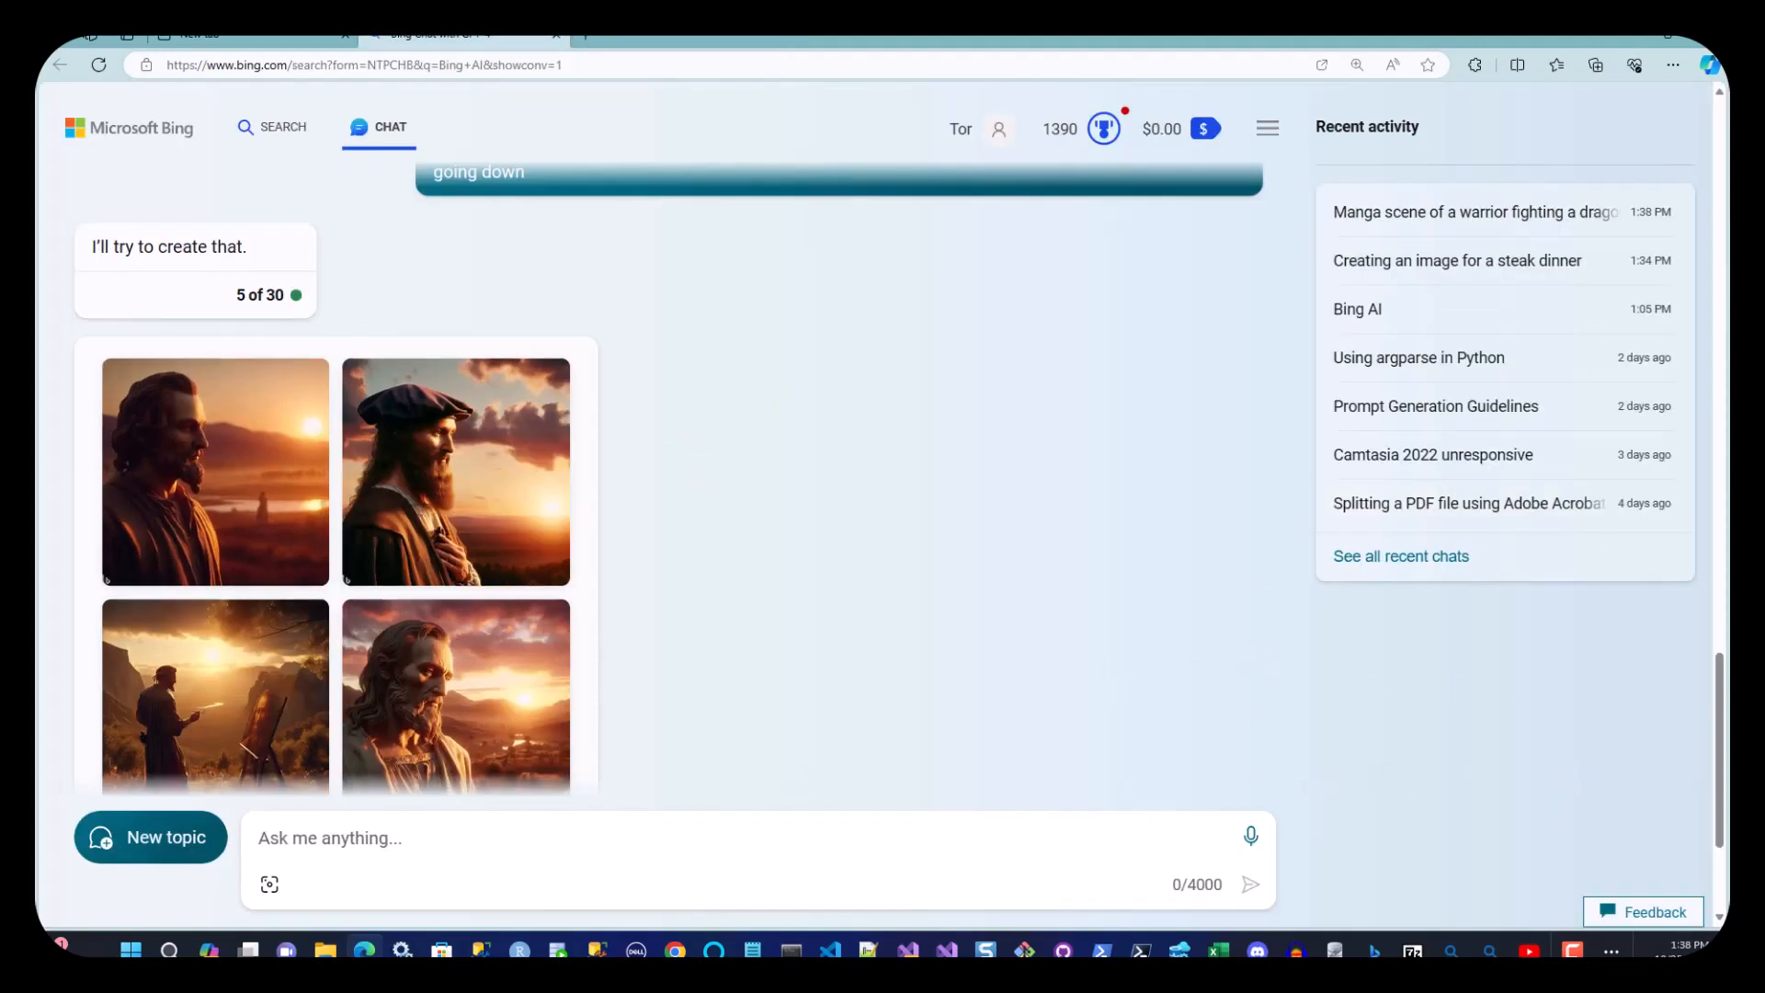
scroll(1705, 859, "down", 3)
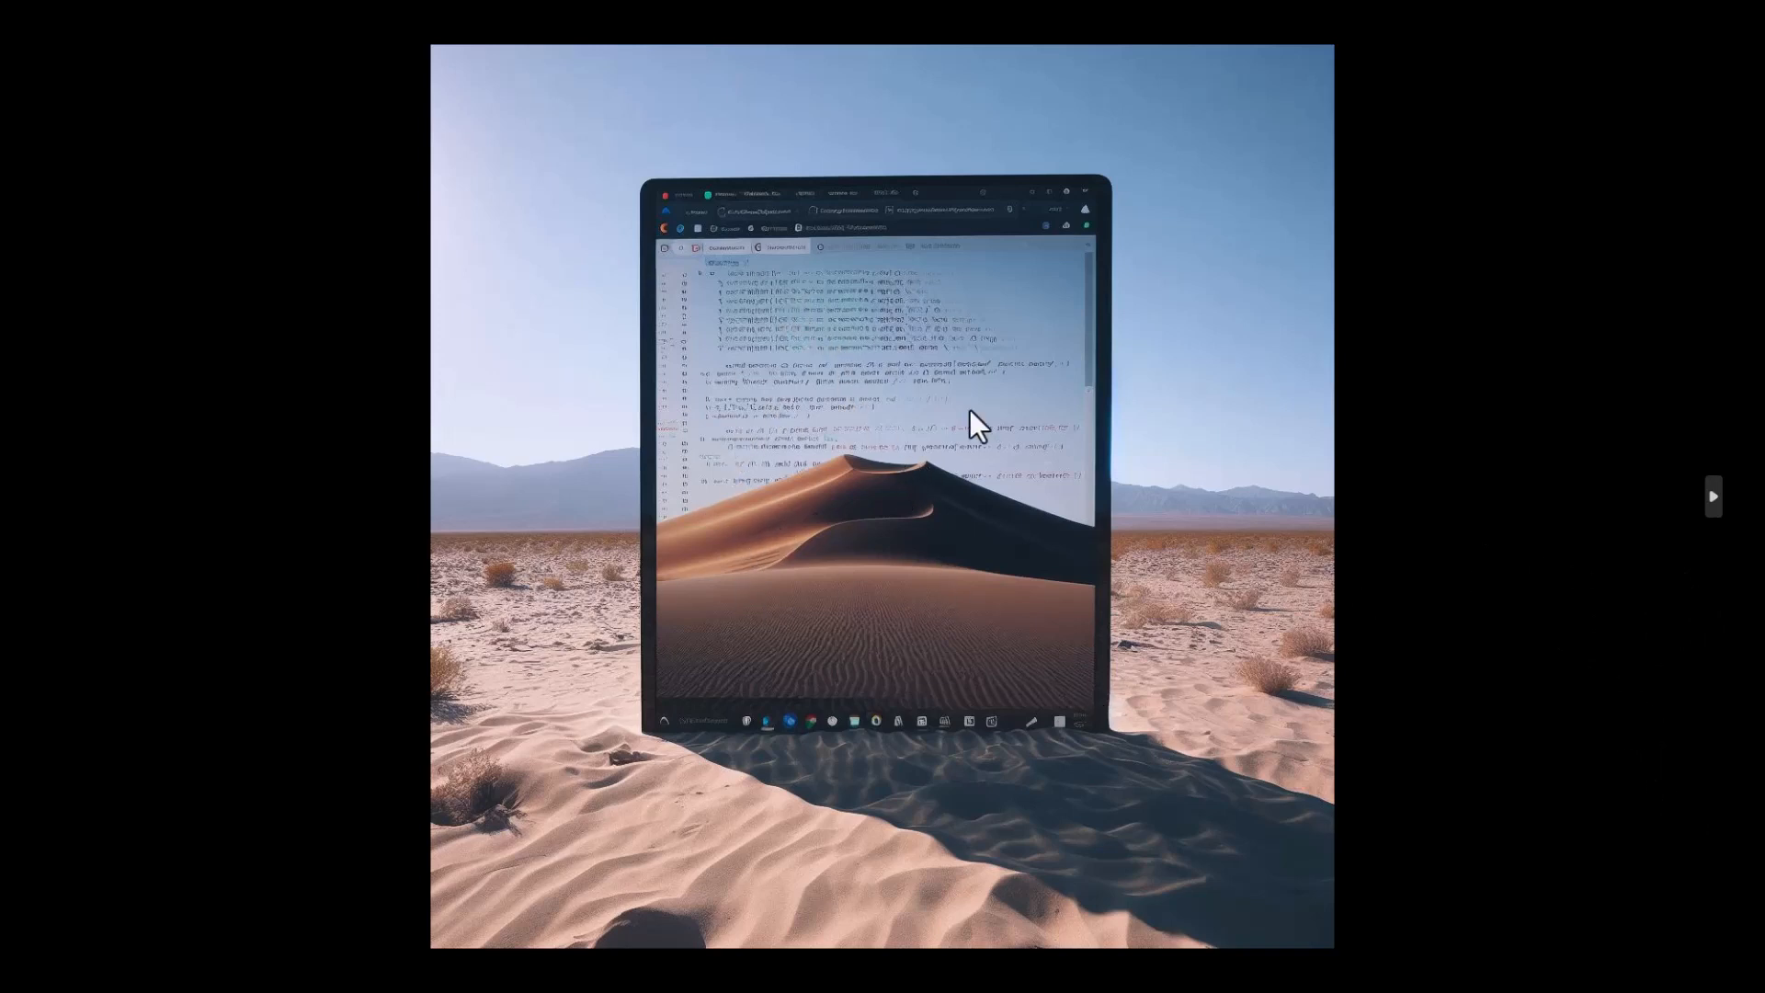
Switch to the full-screen image viewer and page through the AI-generated images, from the code screen in the desert to the hand-held ribbed sphere.
left_click(1716, 501)
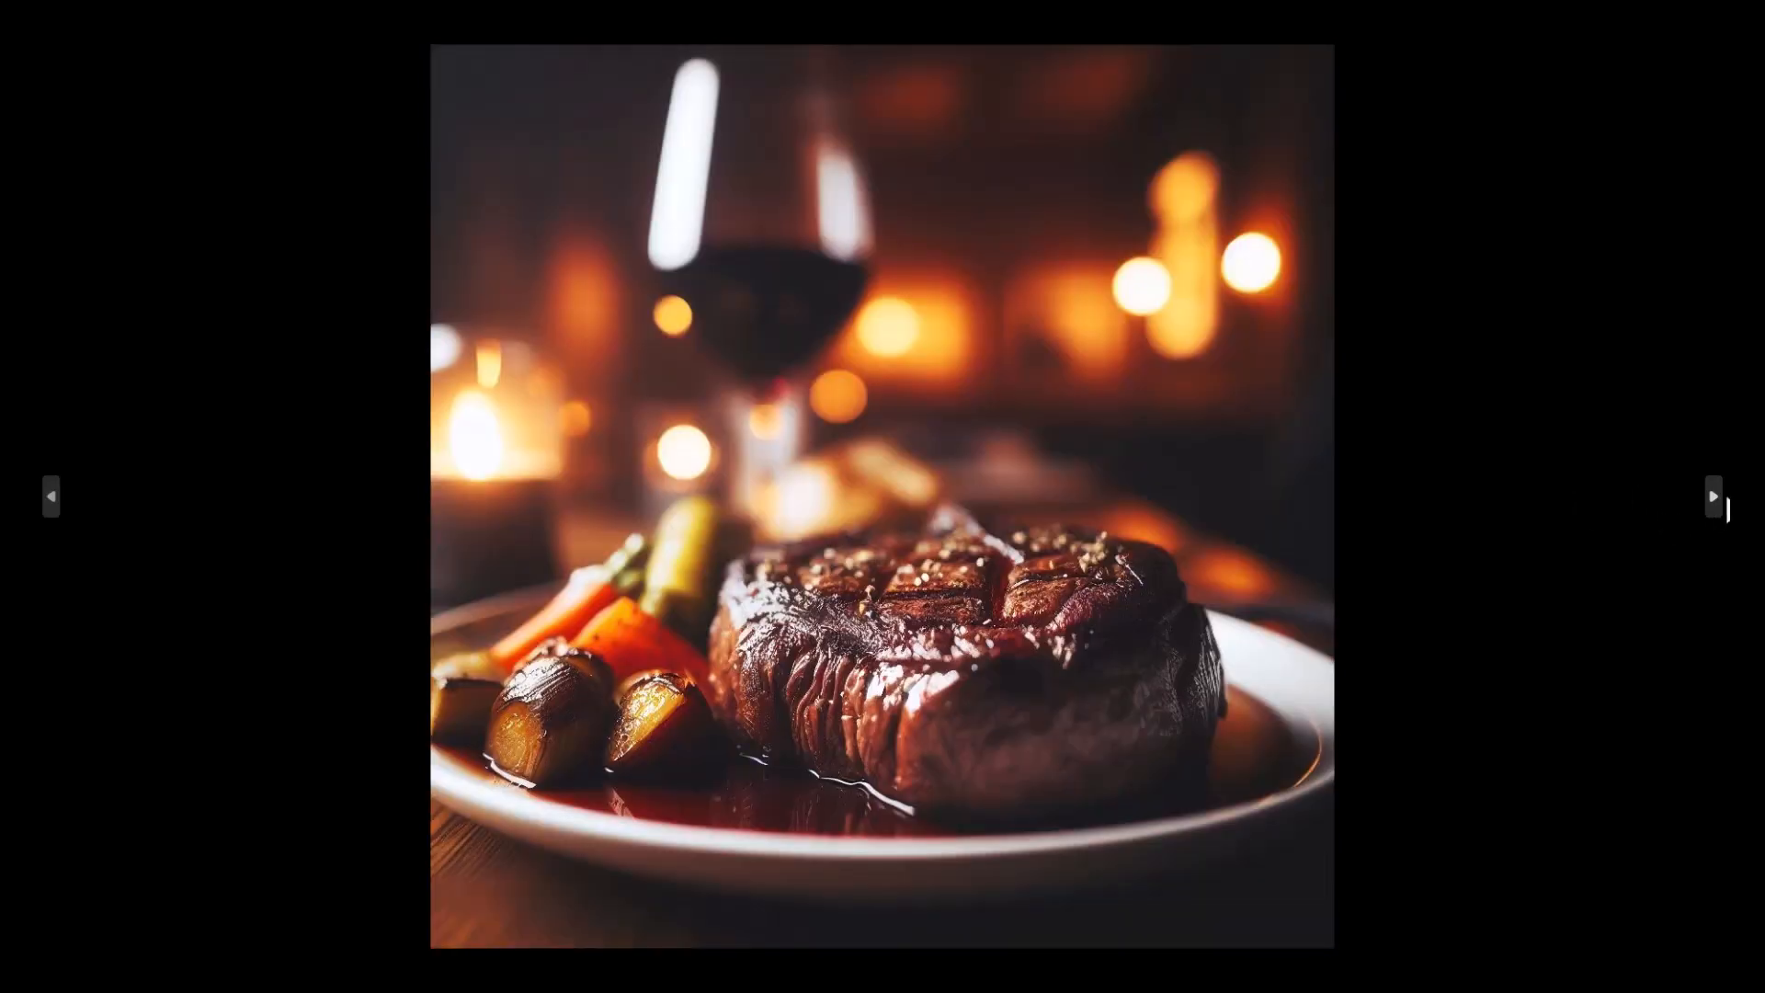
left_click(1715, 501)
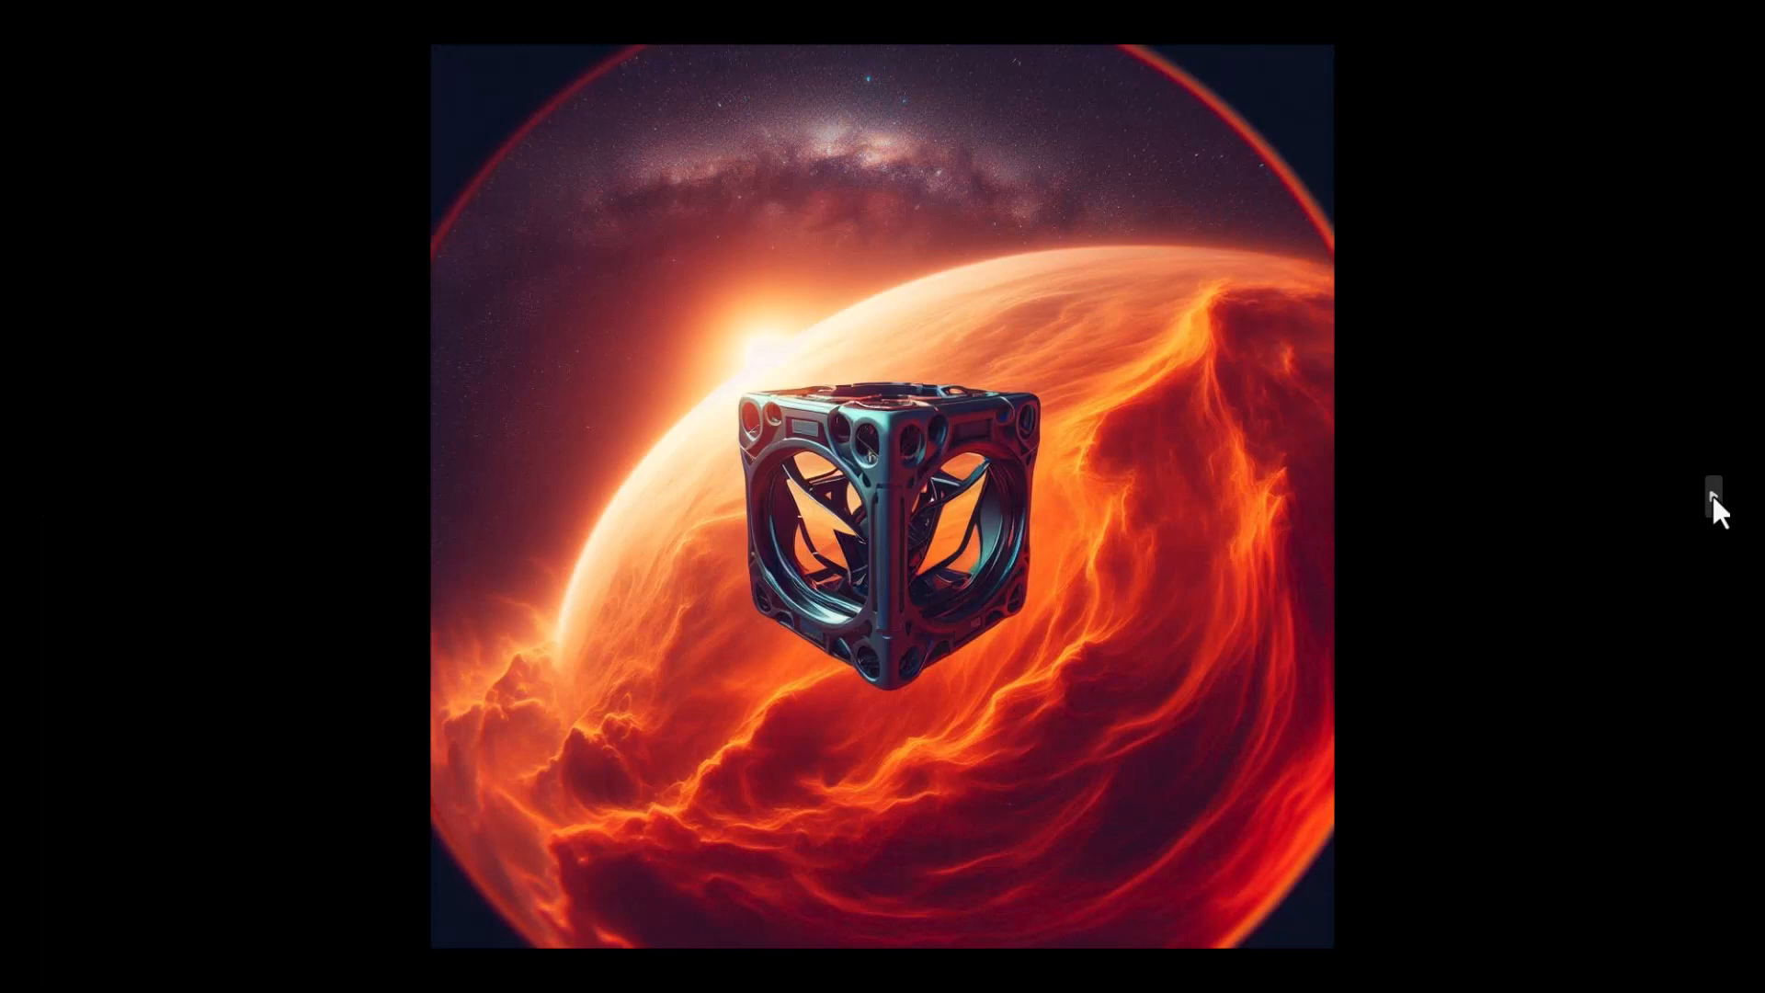
left_click(1716, 503)
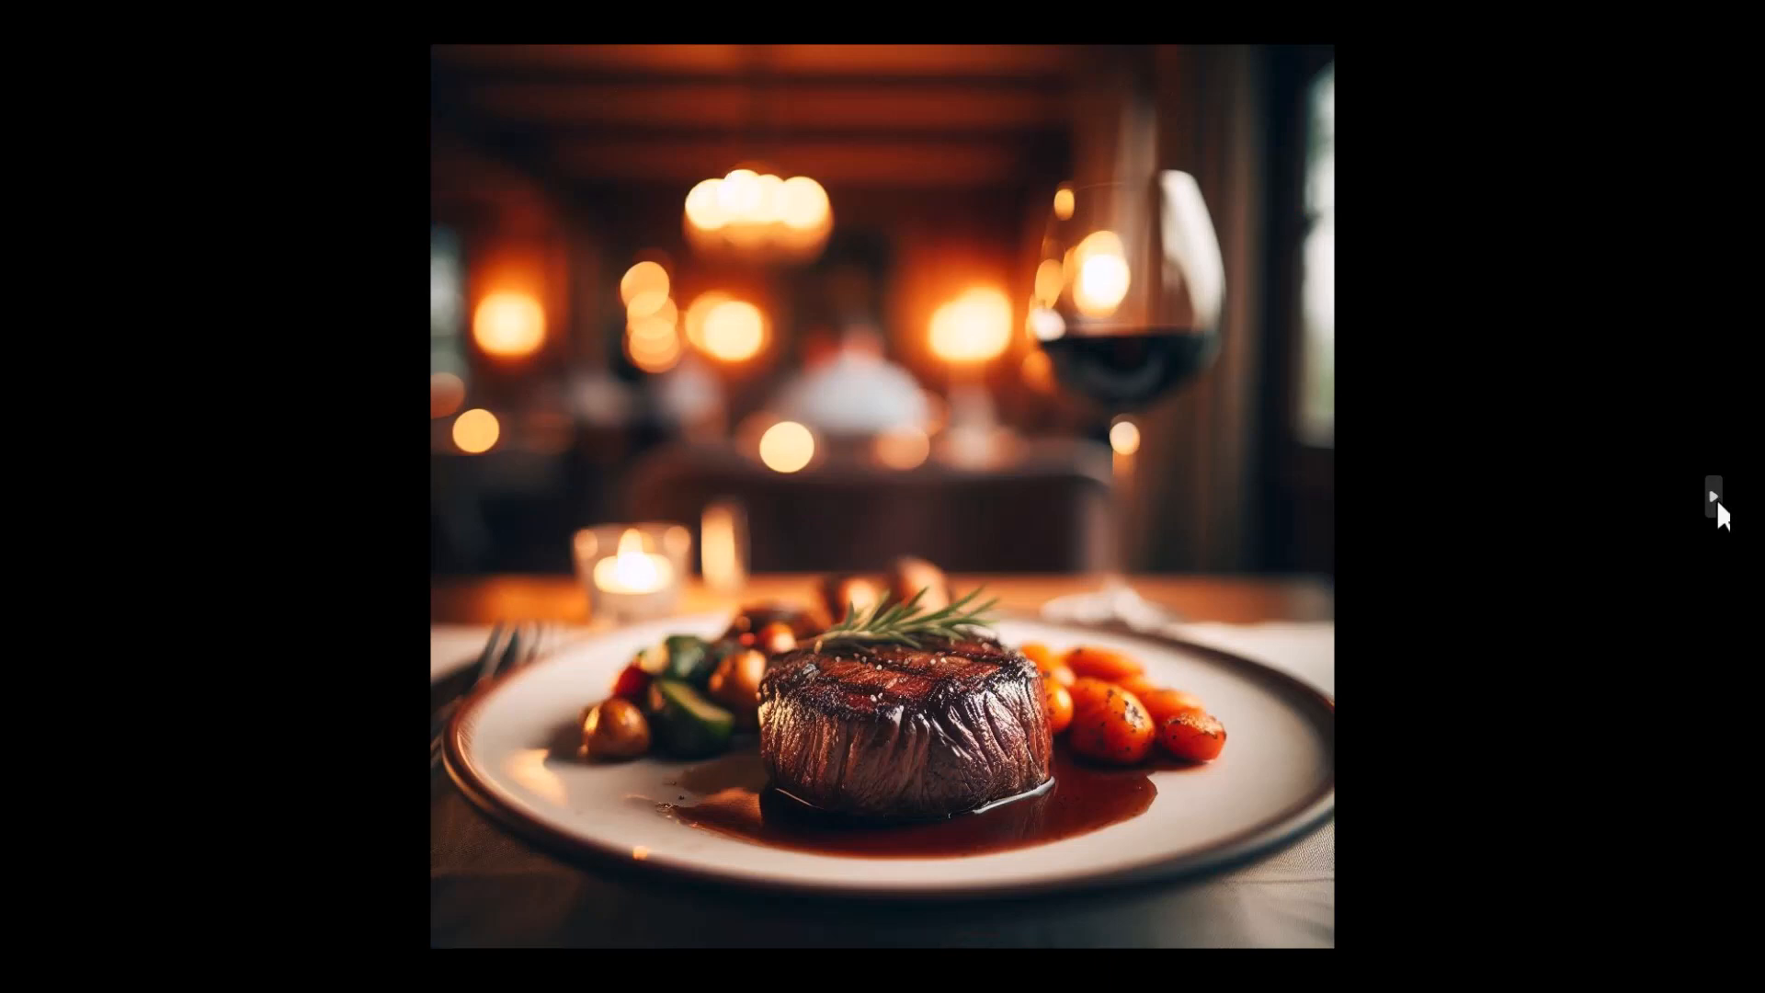
left_click(1715, 501)
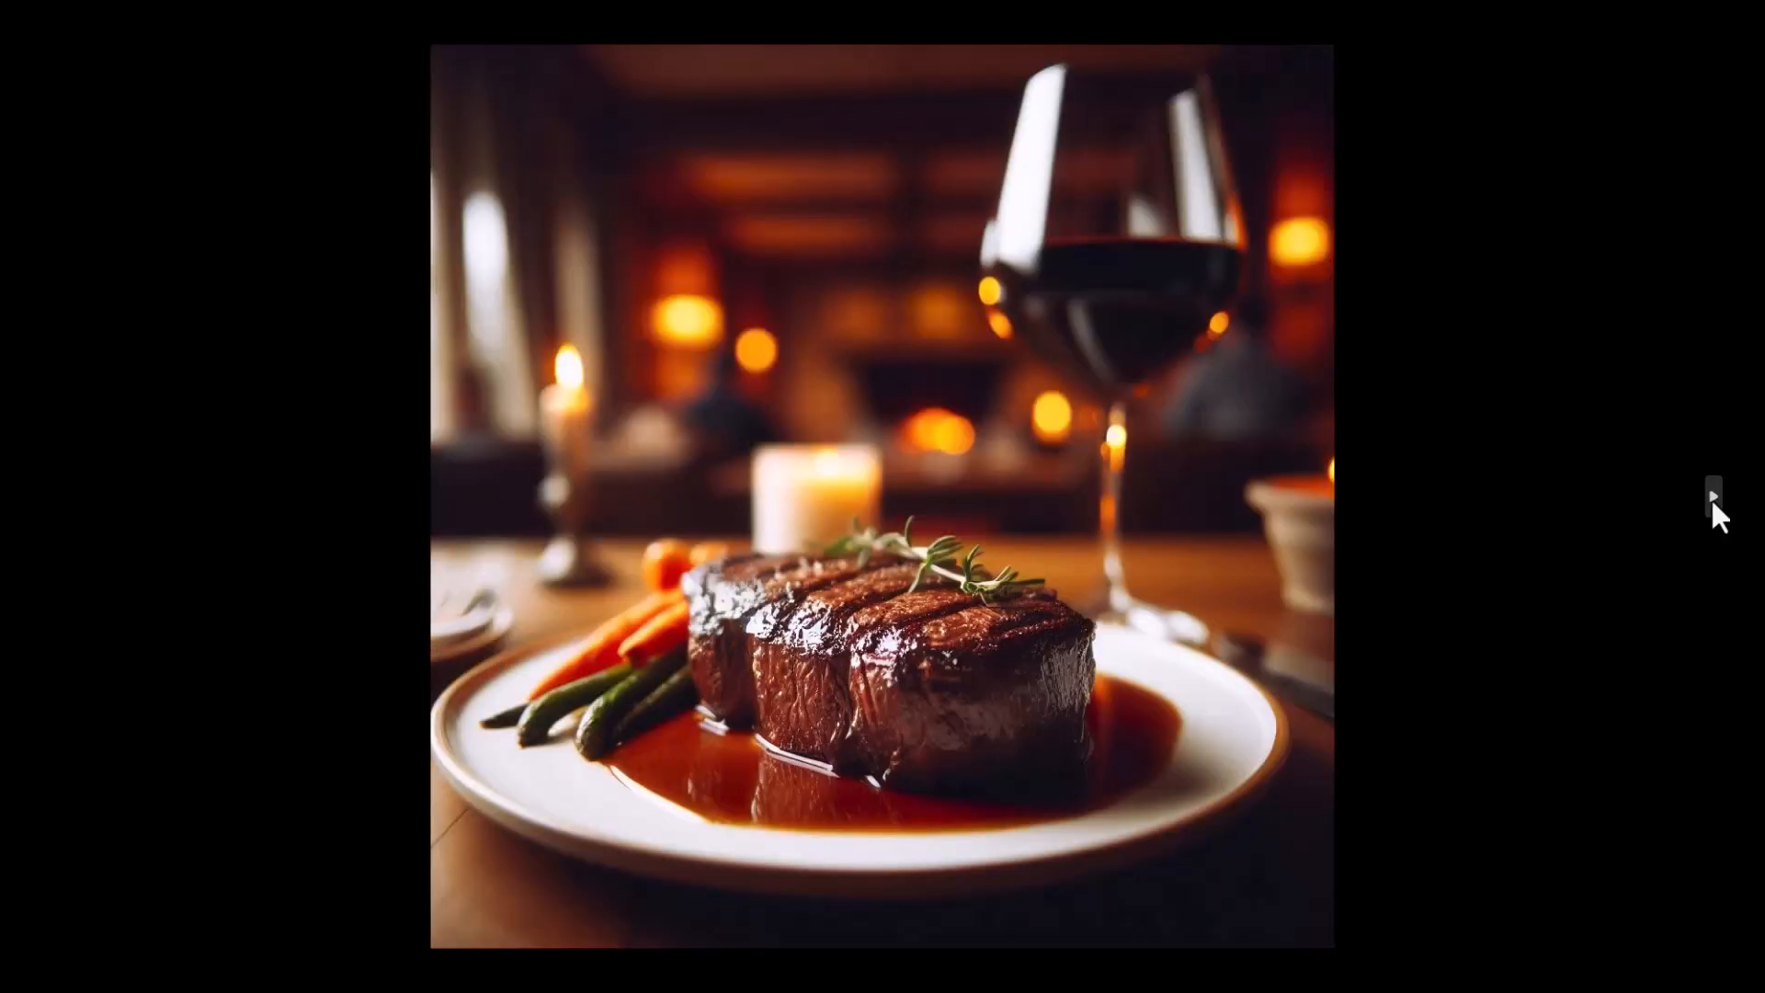
left_click(1715, 501)
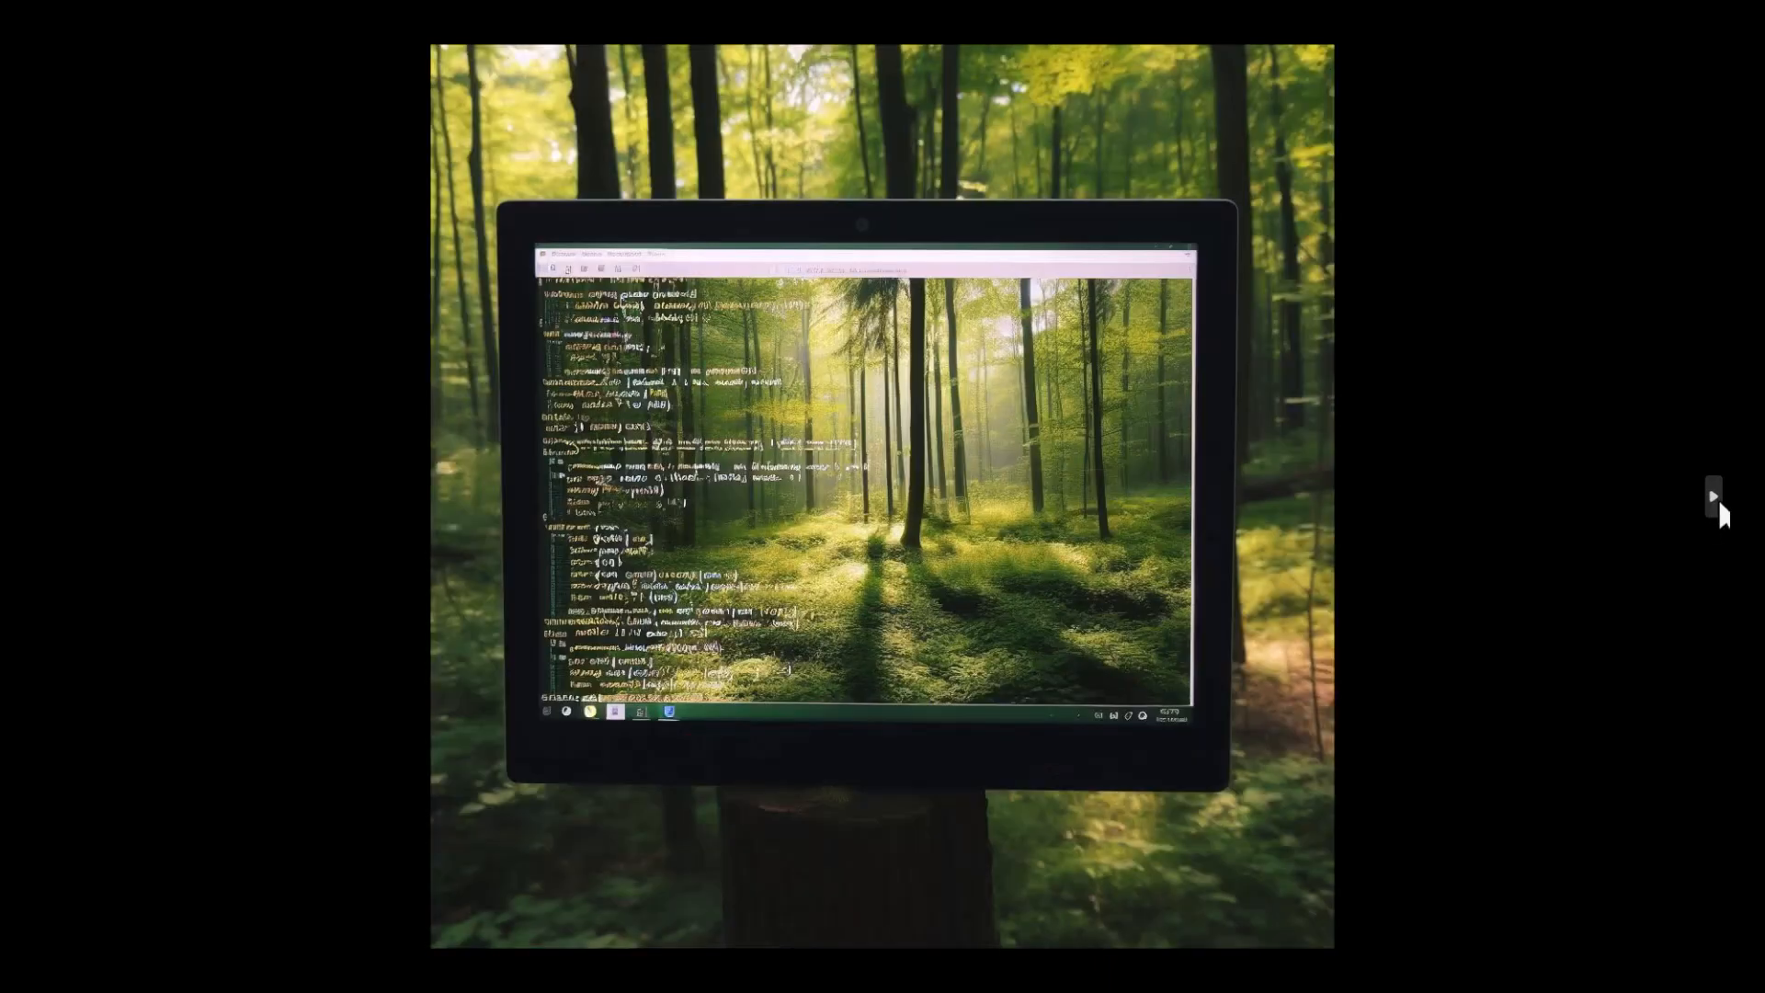
left_click(1719, 506)
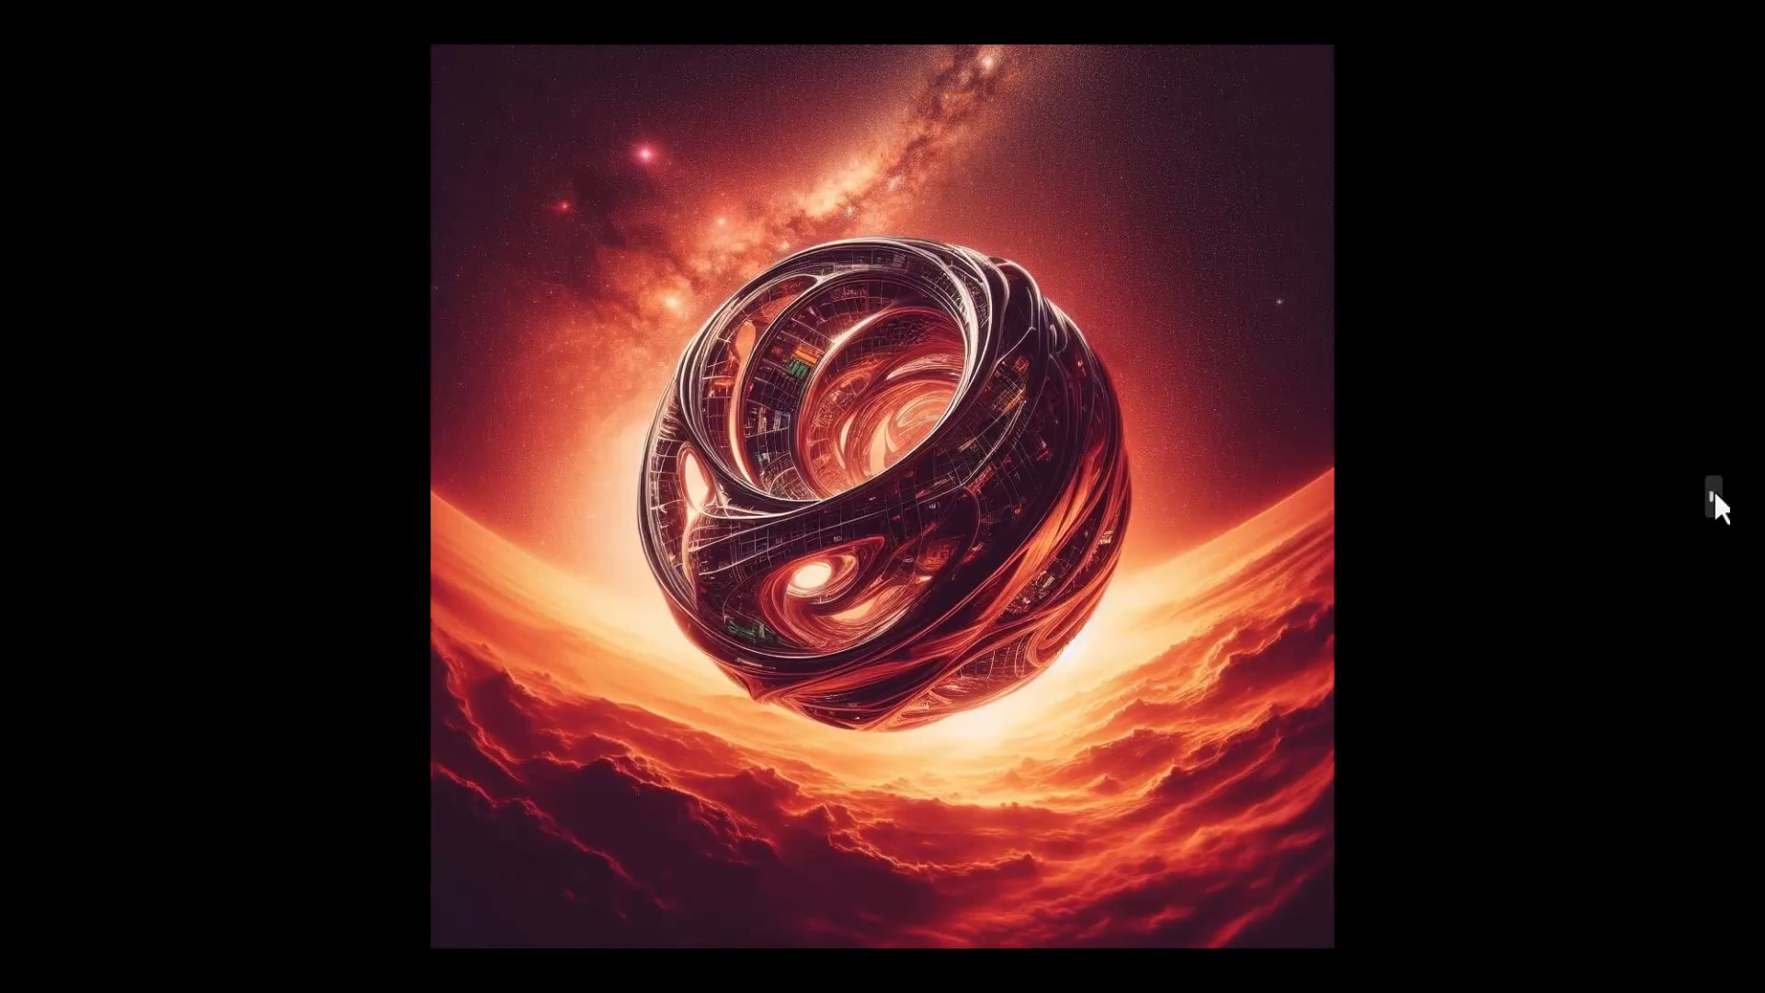
left_click(1718, 504)
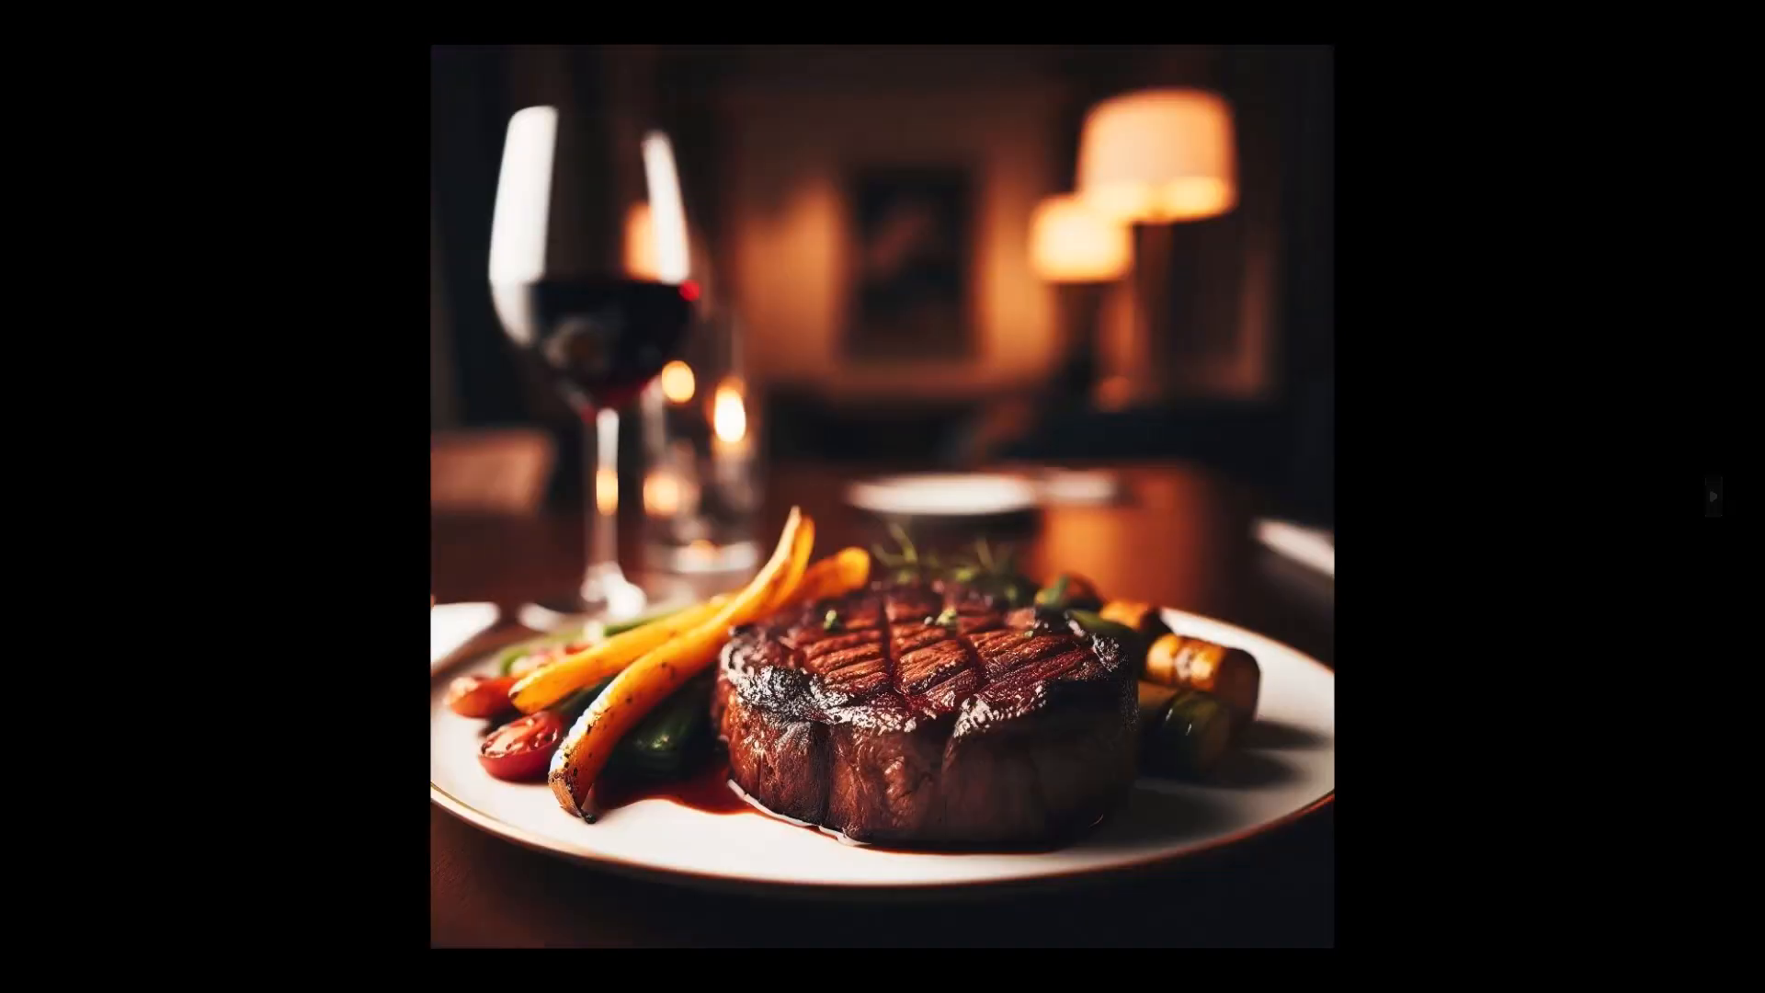
left_click(1718, 504)
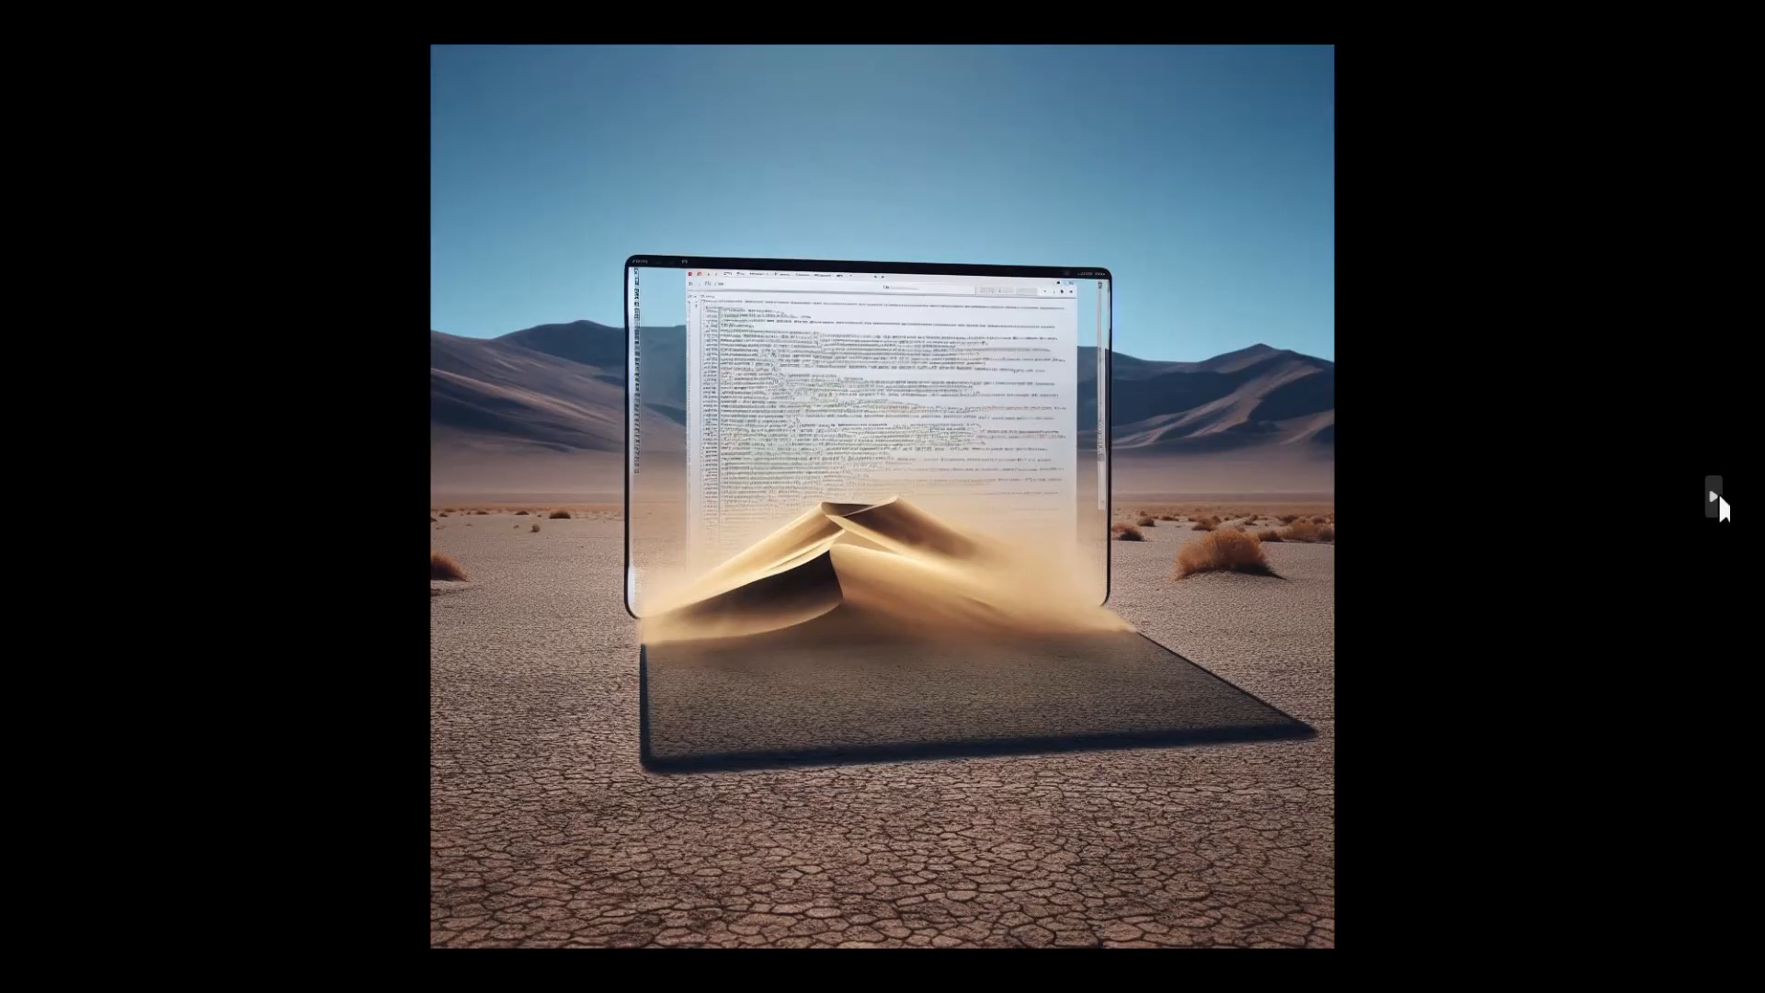
left_click(1719, 505)
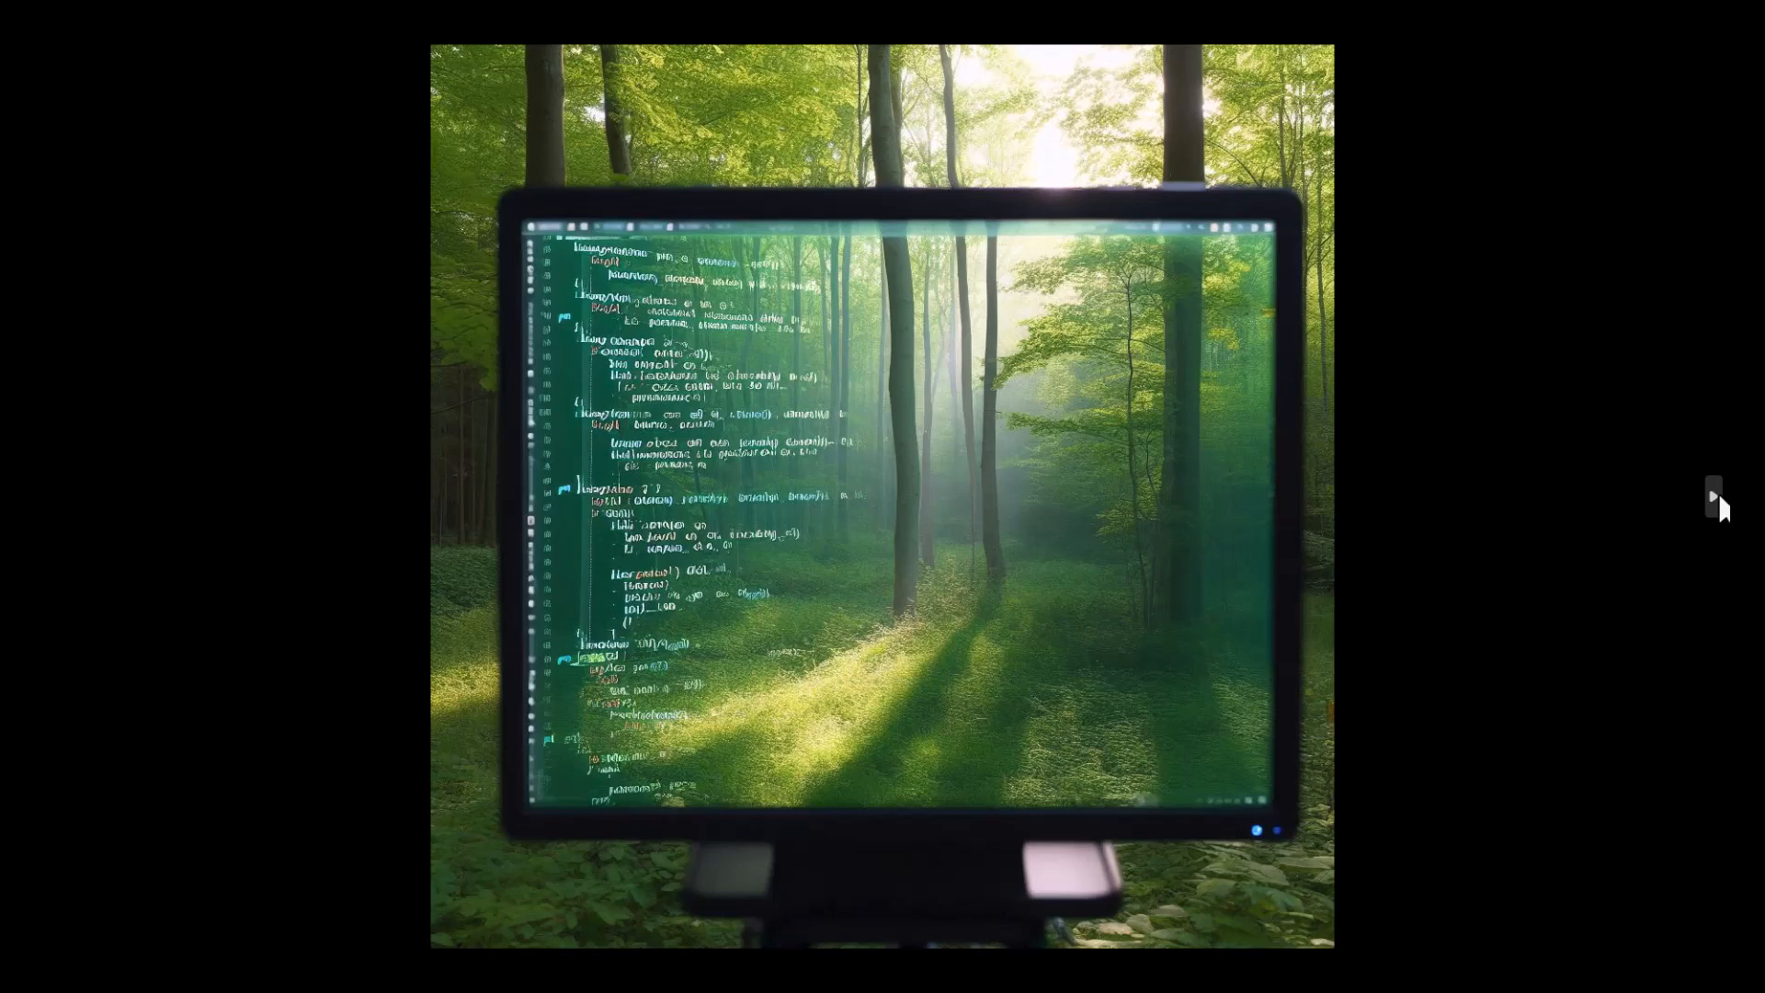
left_click(1717, 501)
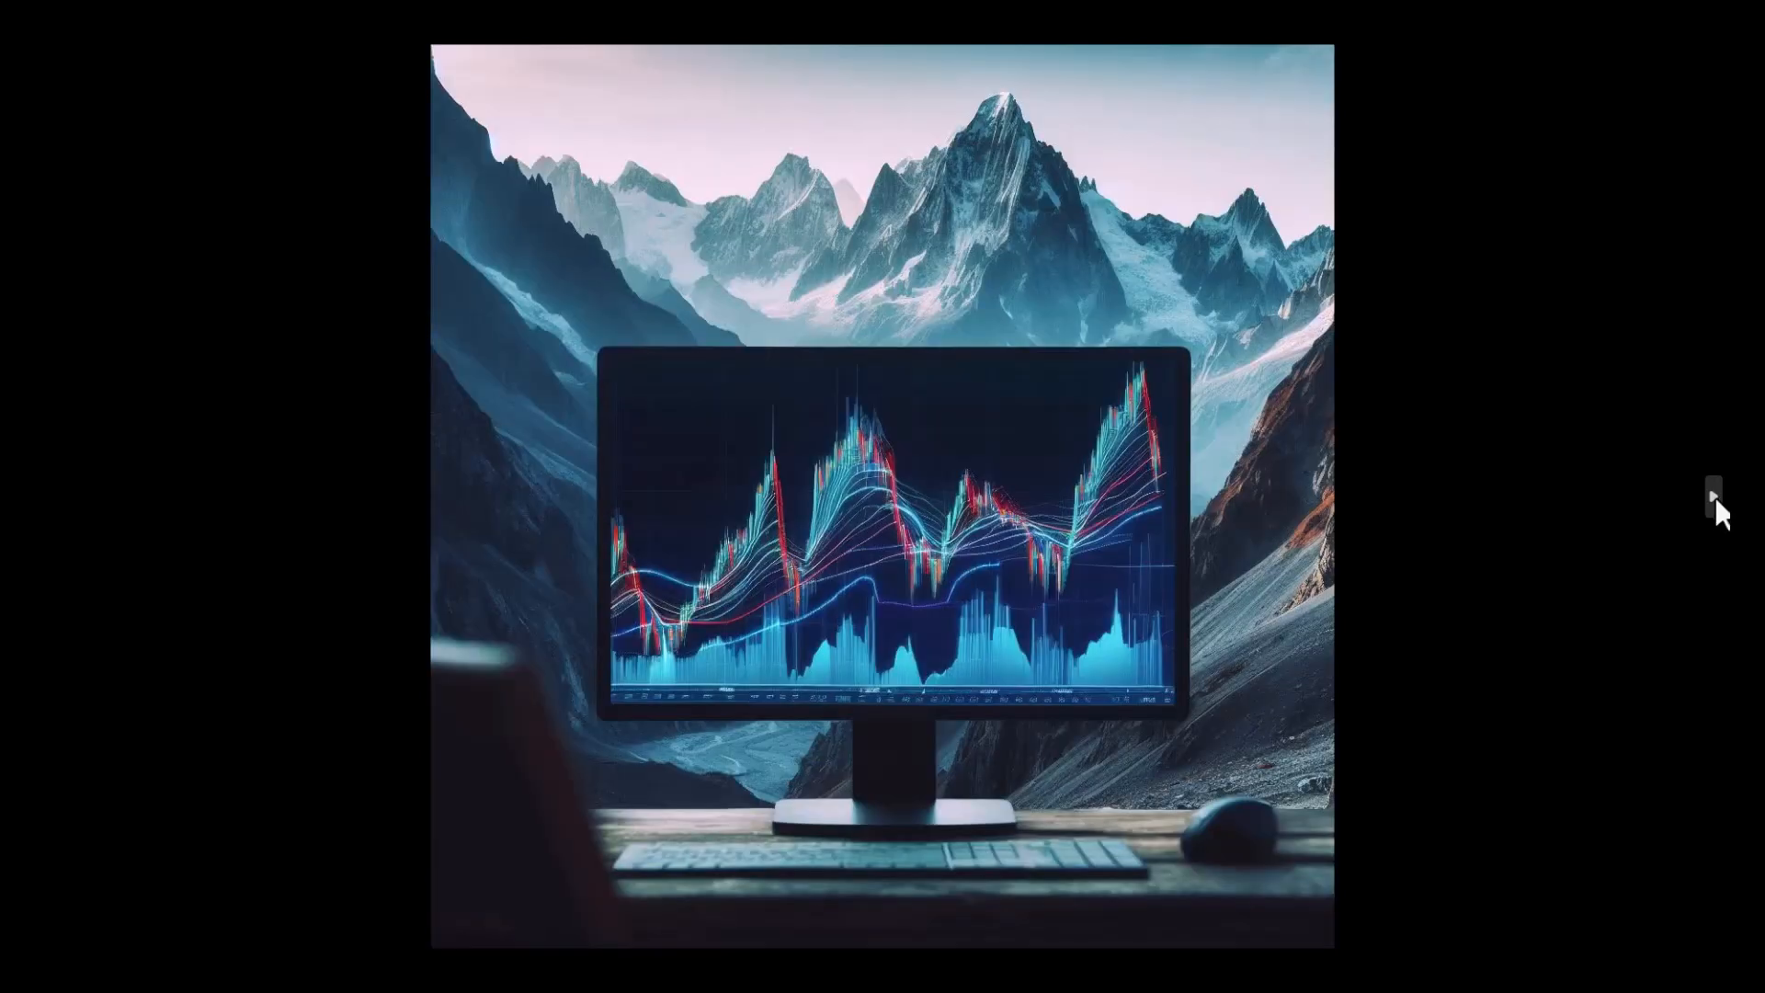
left_click(1715, 504)
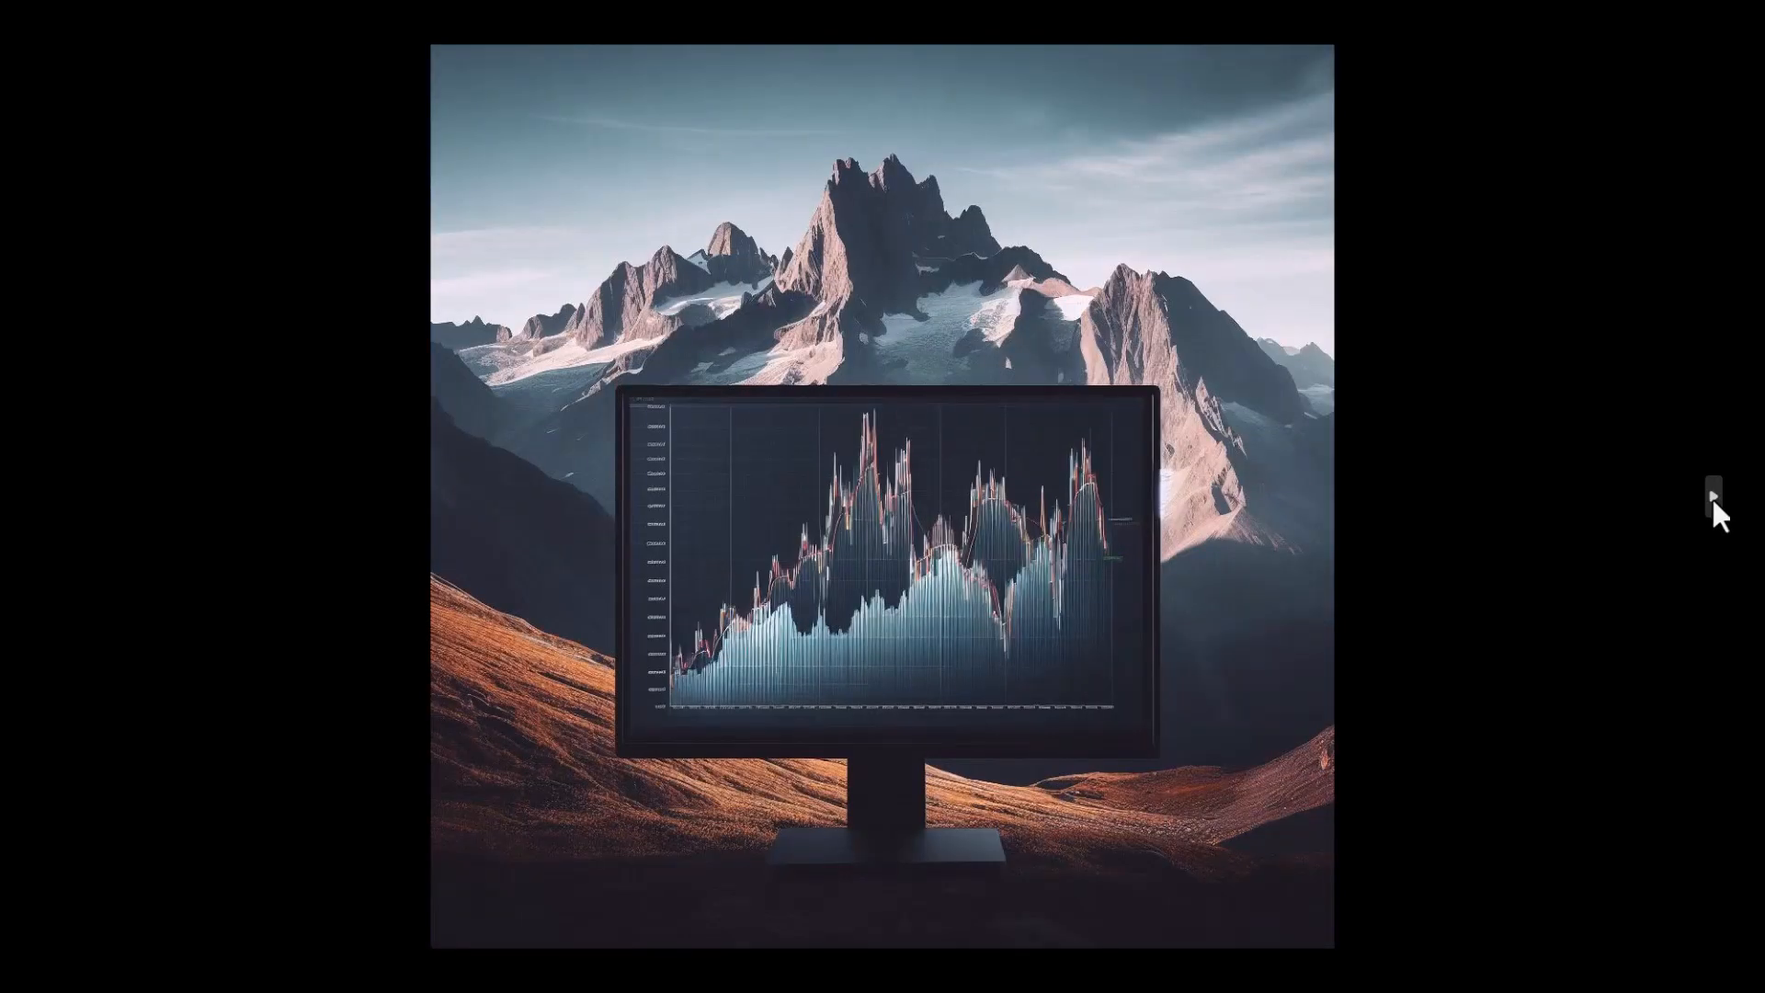
left_click(1714, 501)
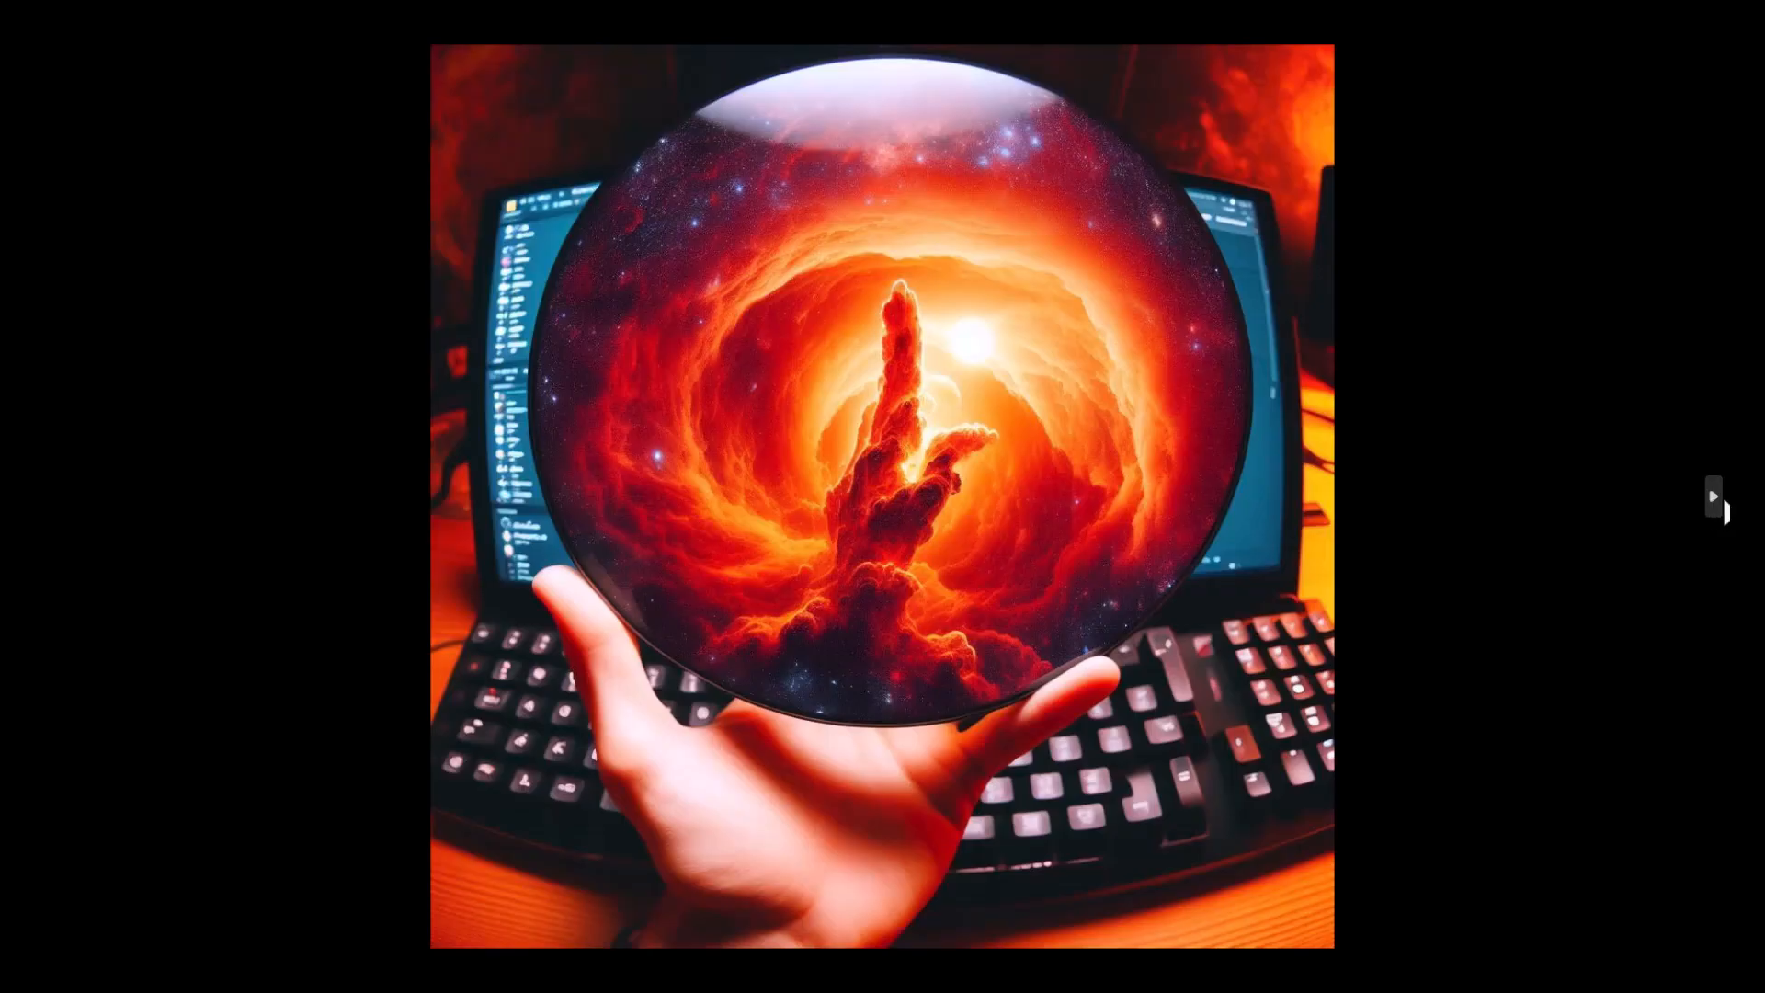
left_click(1718, 504)
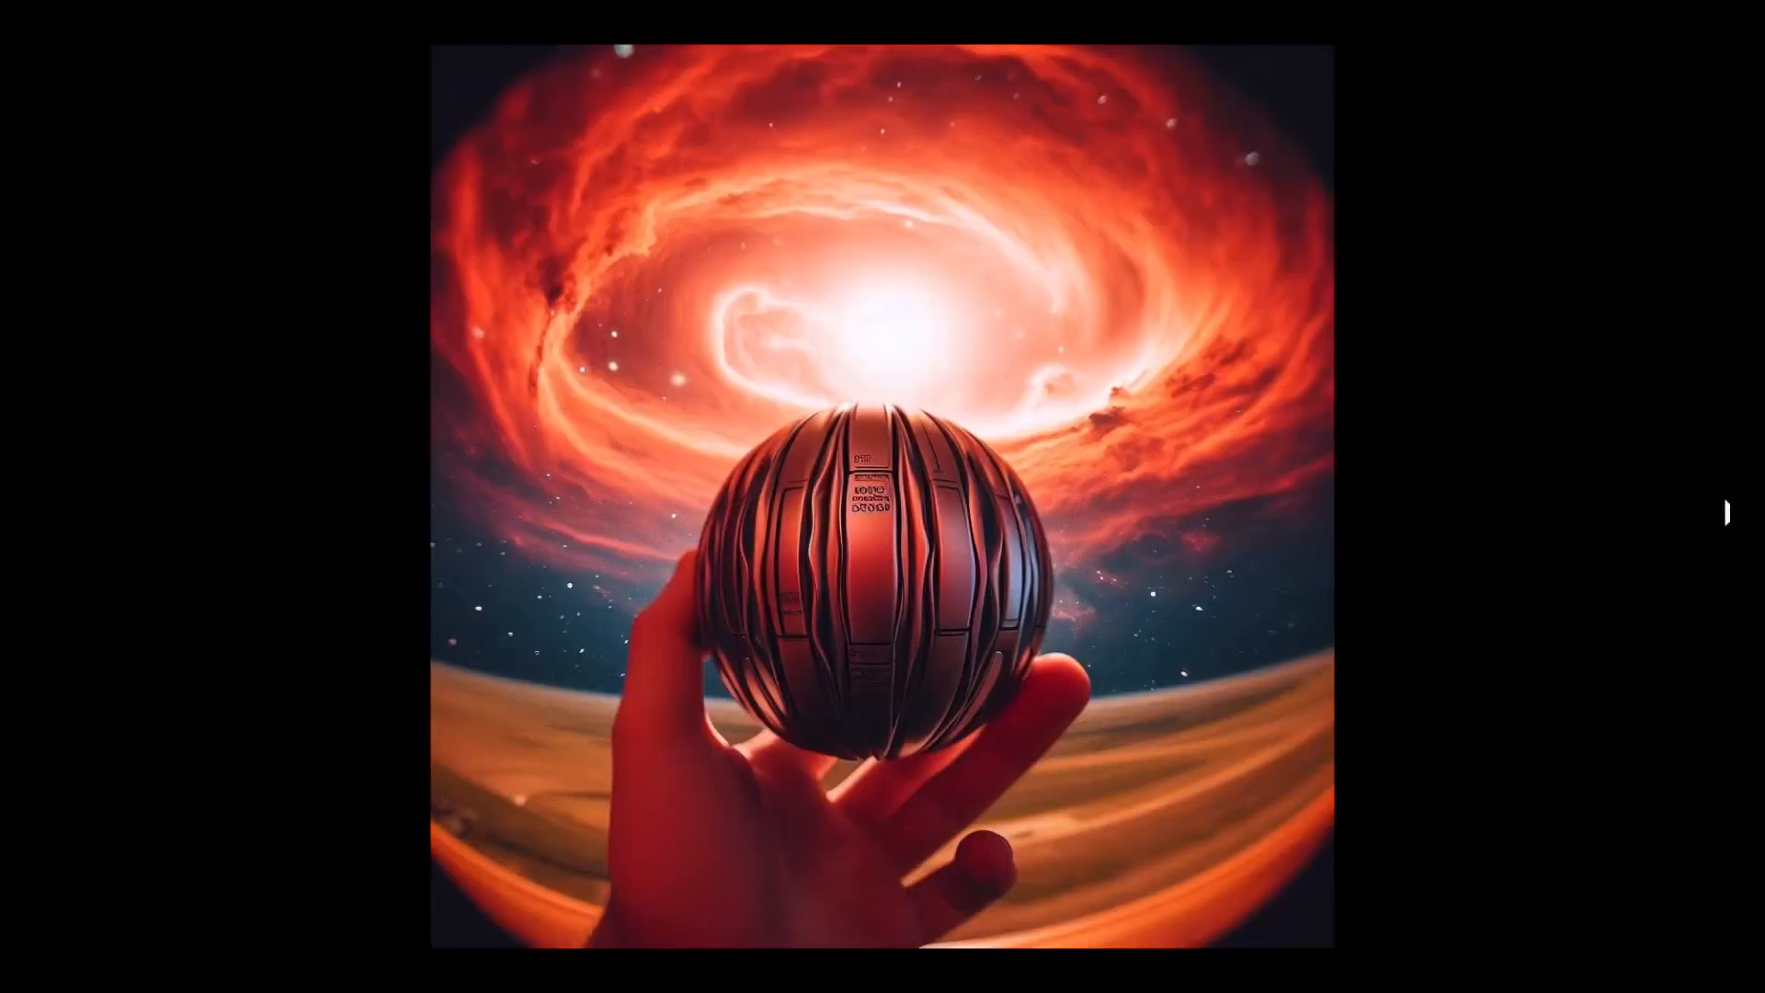